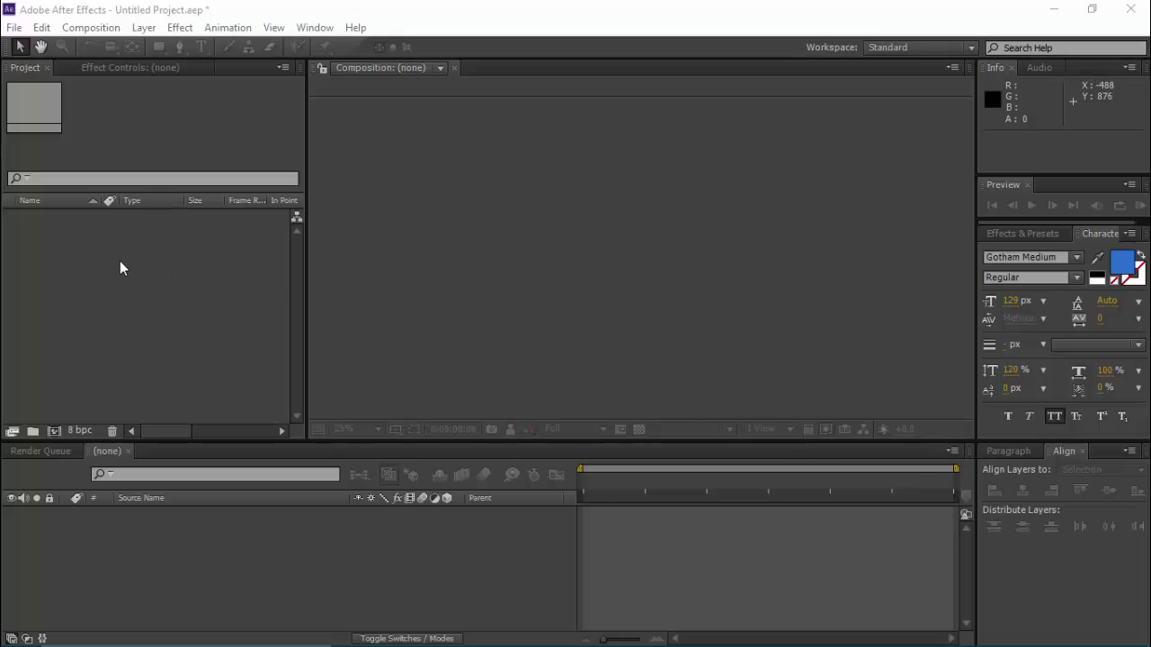
# - Create a 1080×720, 24 fps composition named 'Swipe Card TExt animation' and fit the view up to 100%
pyautogui.rightClick(120, 261)
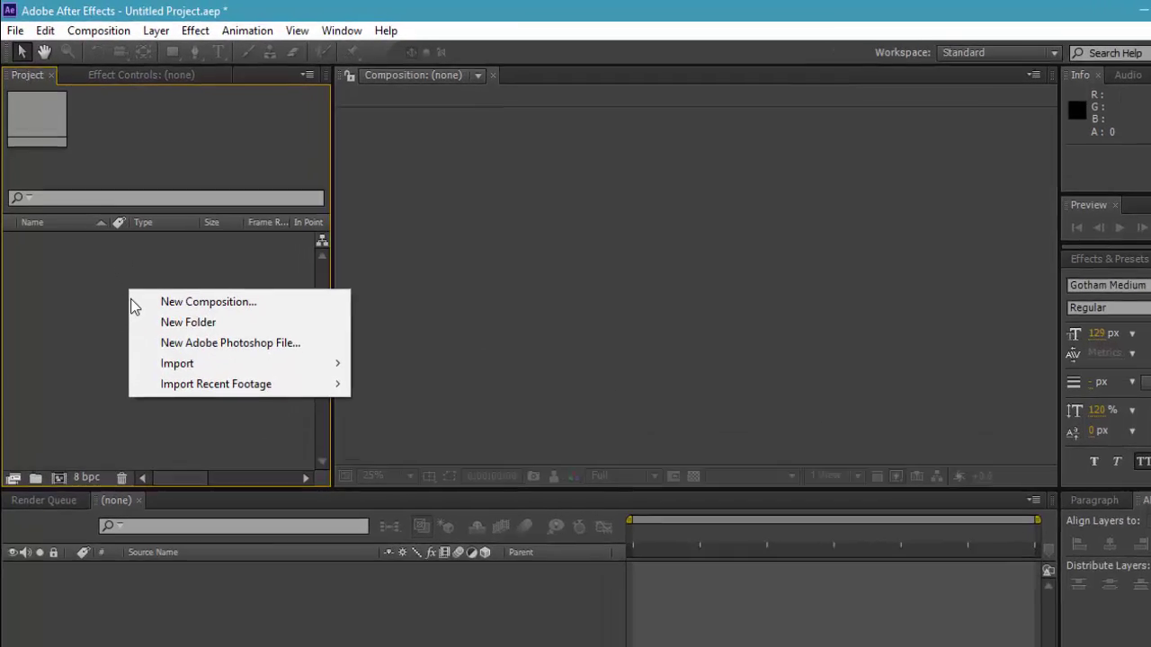
pyautogui.click(157, 349)
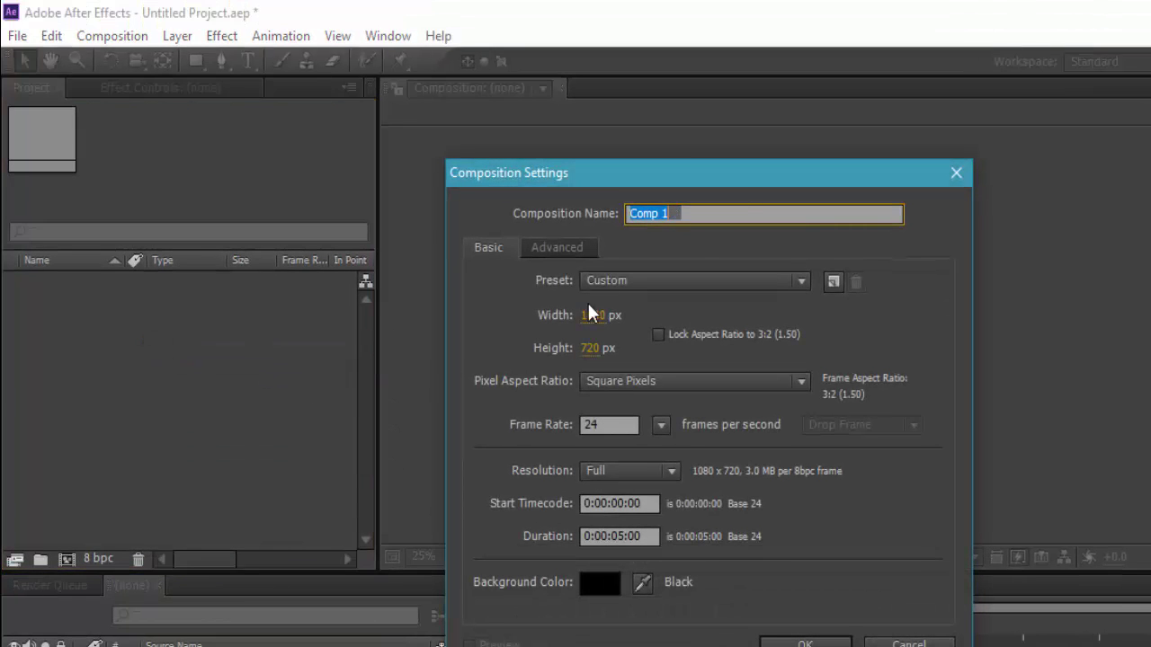
pyautogui.write('S')
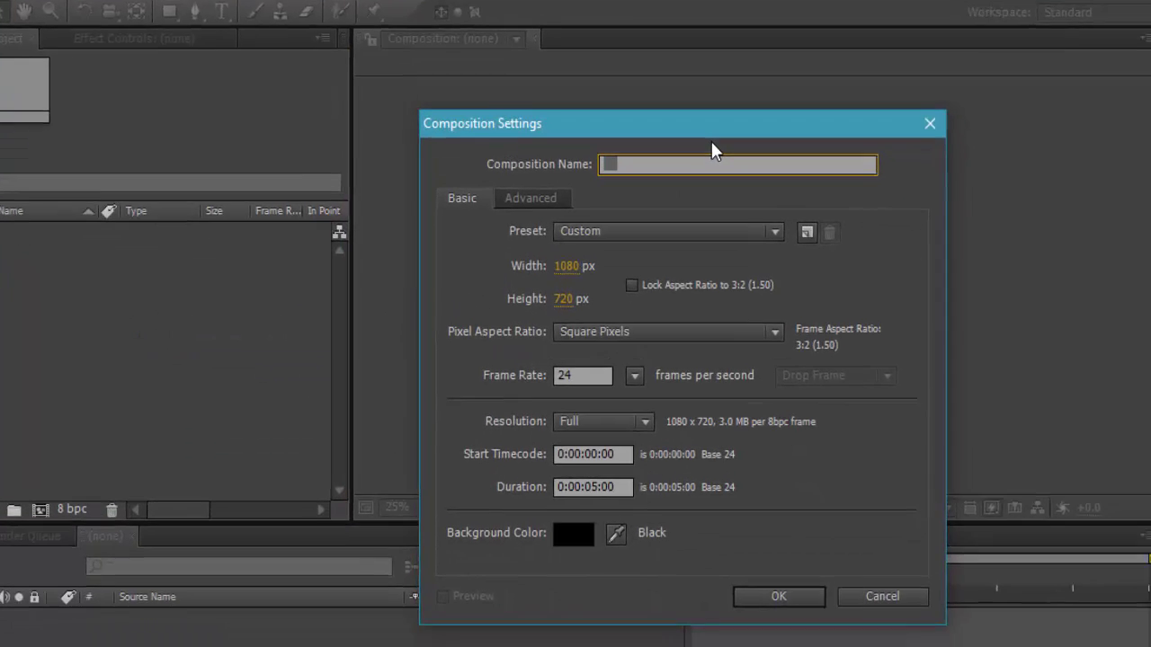
pyautogui.write('wipe C')
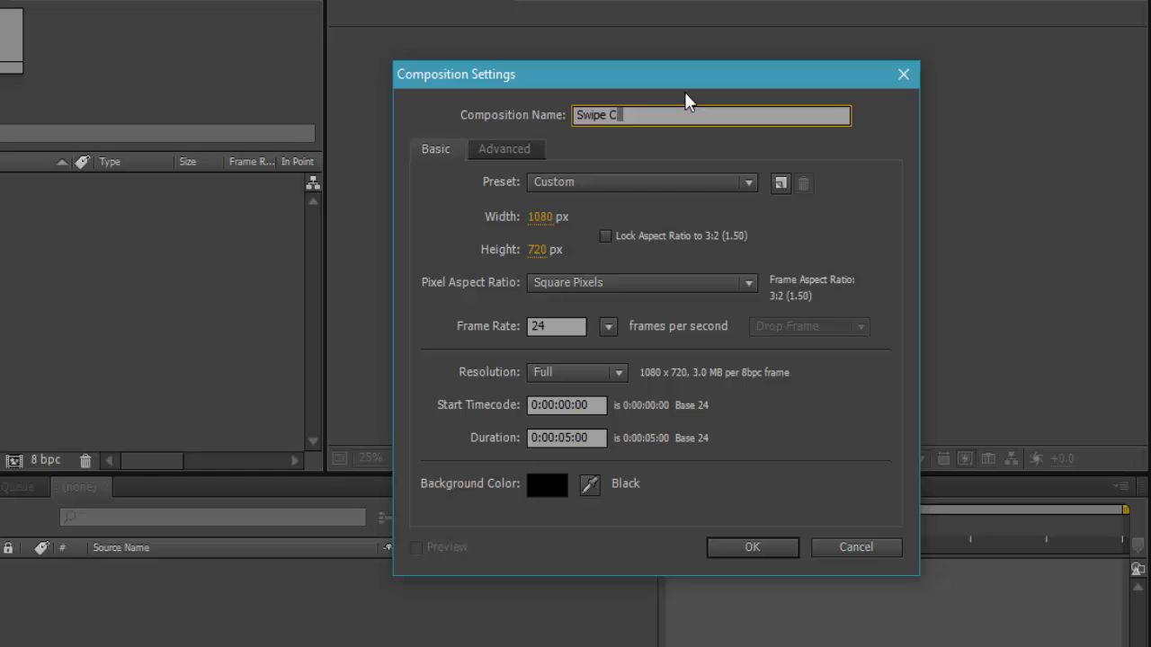
pyautogui.write('ard TE')
pyautogui.write('xt animation')
pyautogui.click(747, 543)
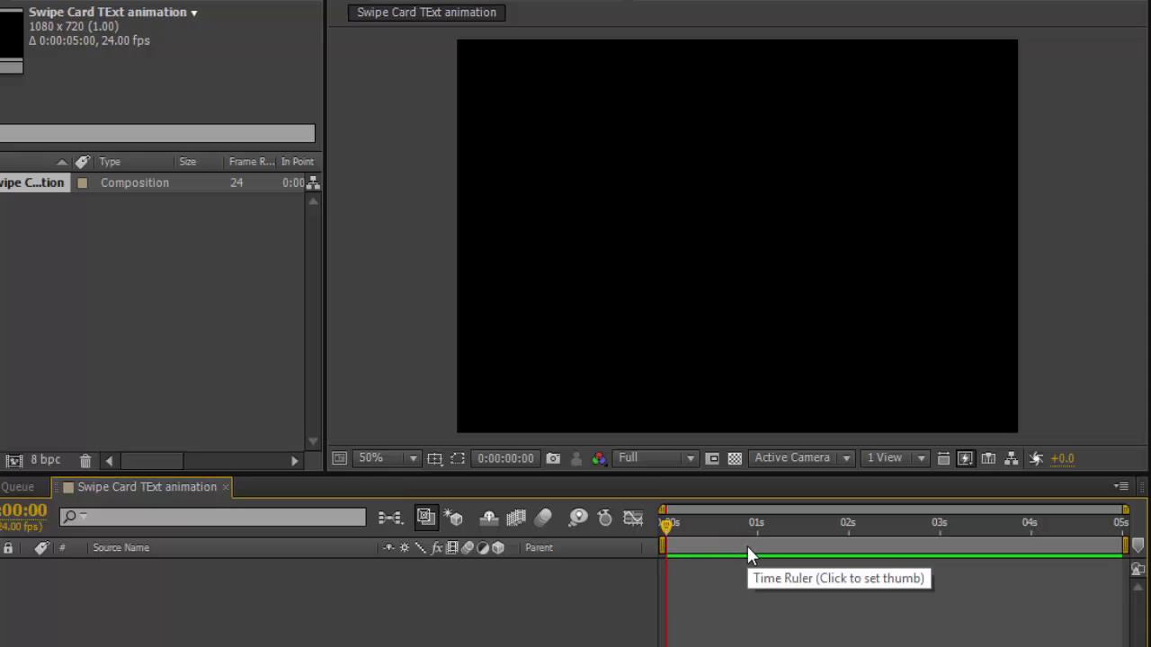
pyautogui.click(375, 461)
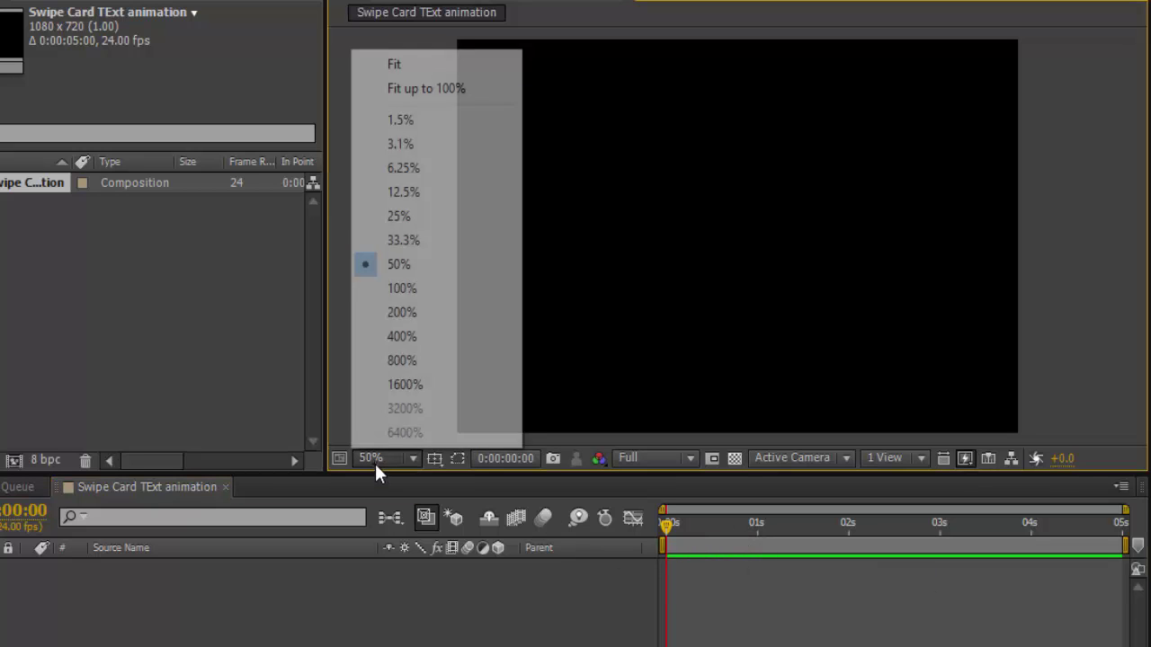
pyautogui.click(431, 88)
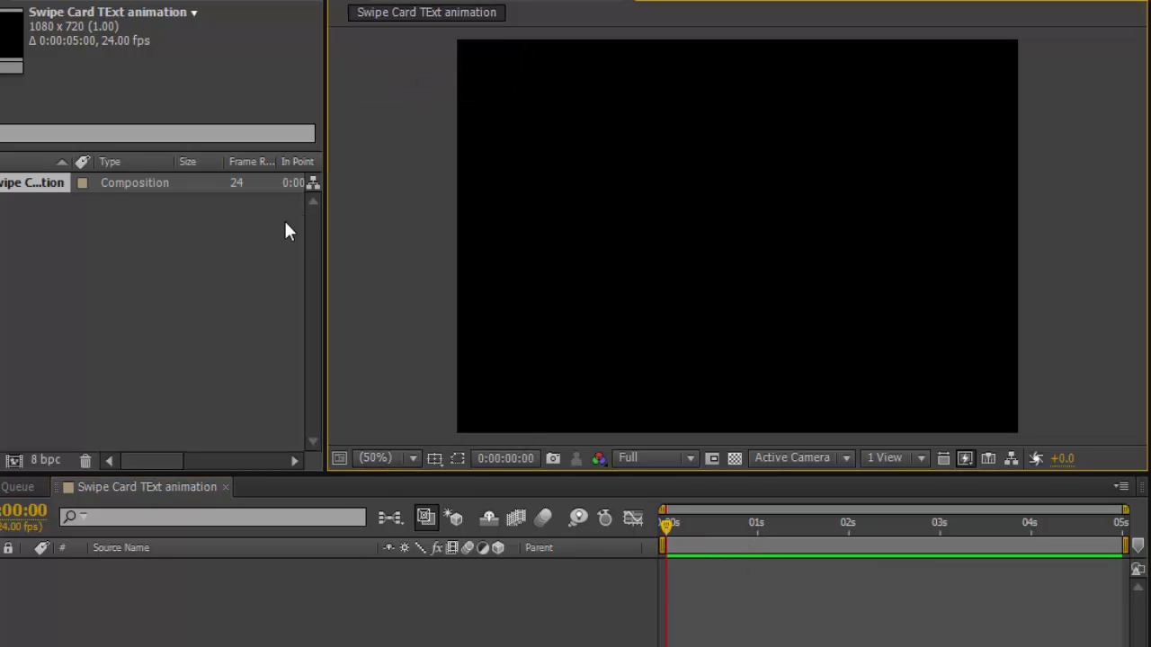
# - Add a new text layer to the composition and type 'BHARAT'
pyautogui.rightClick(219, 598)
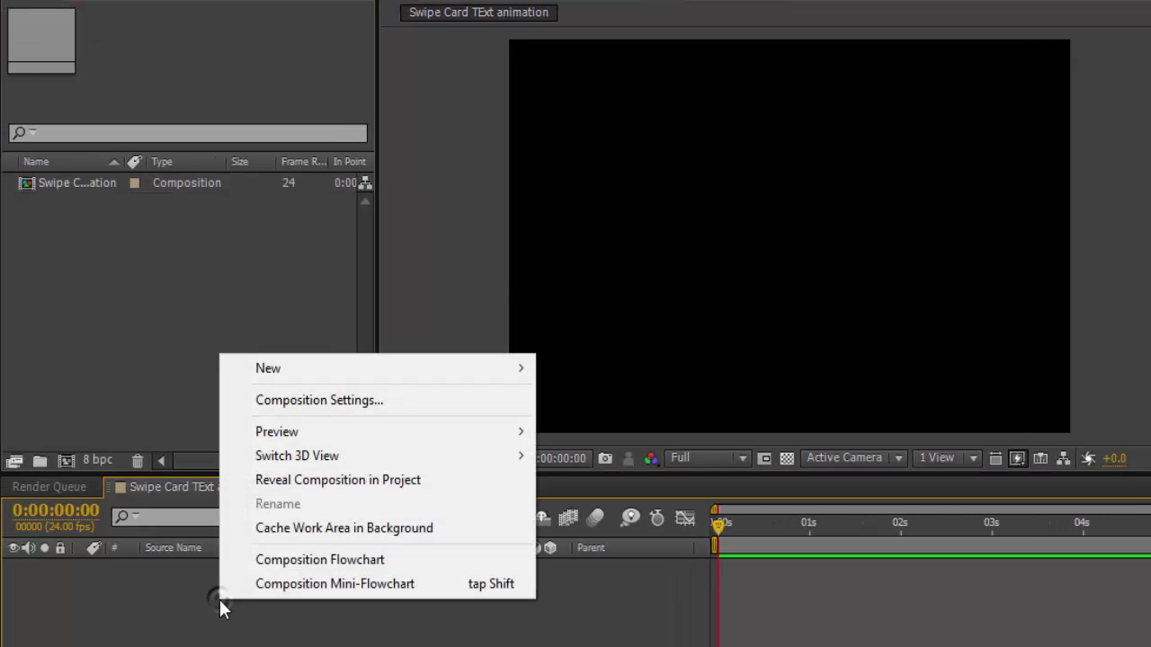
pyautogui.moveTo(286, 379)
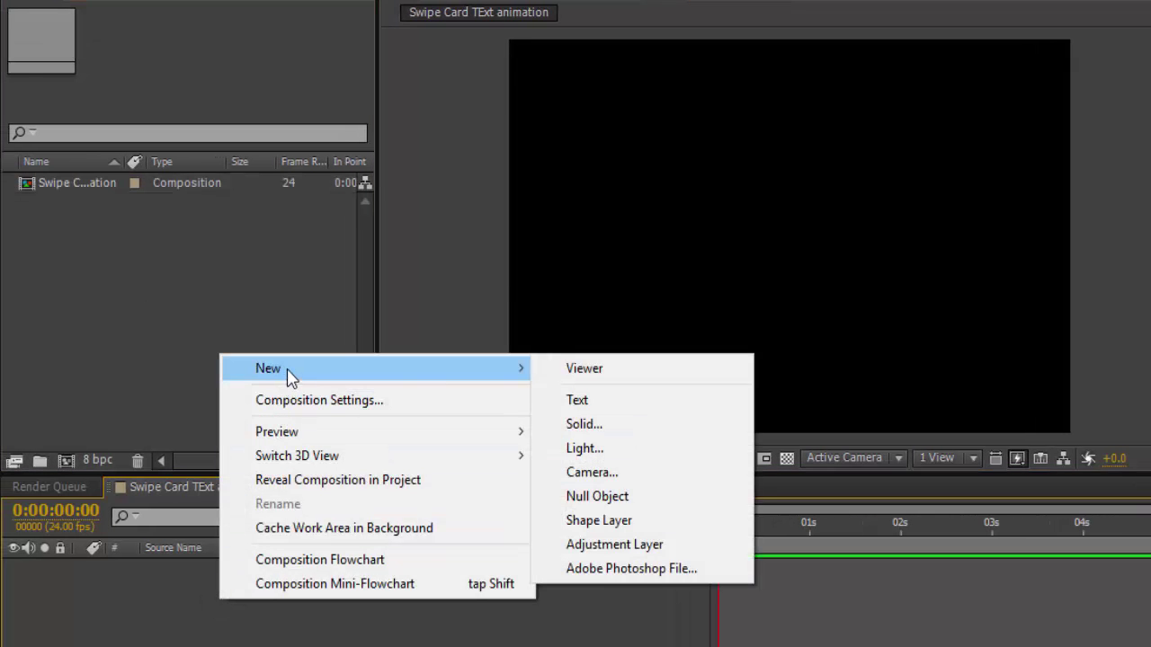
pyautogui.click(589, 402)
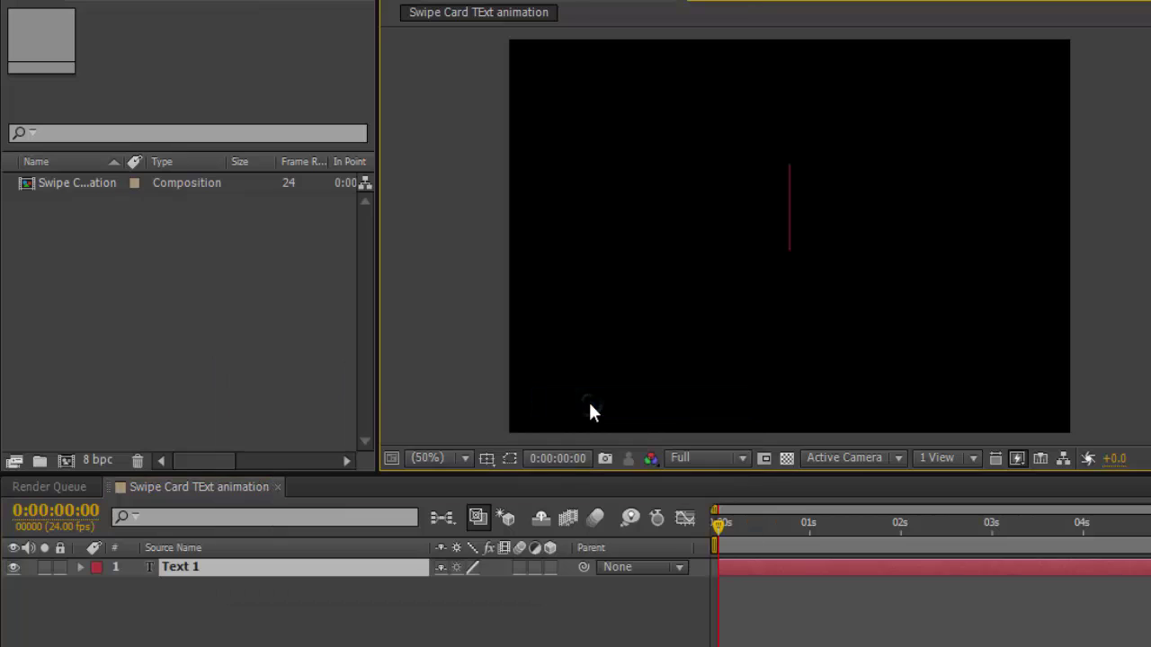
pyautogui.write('B')
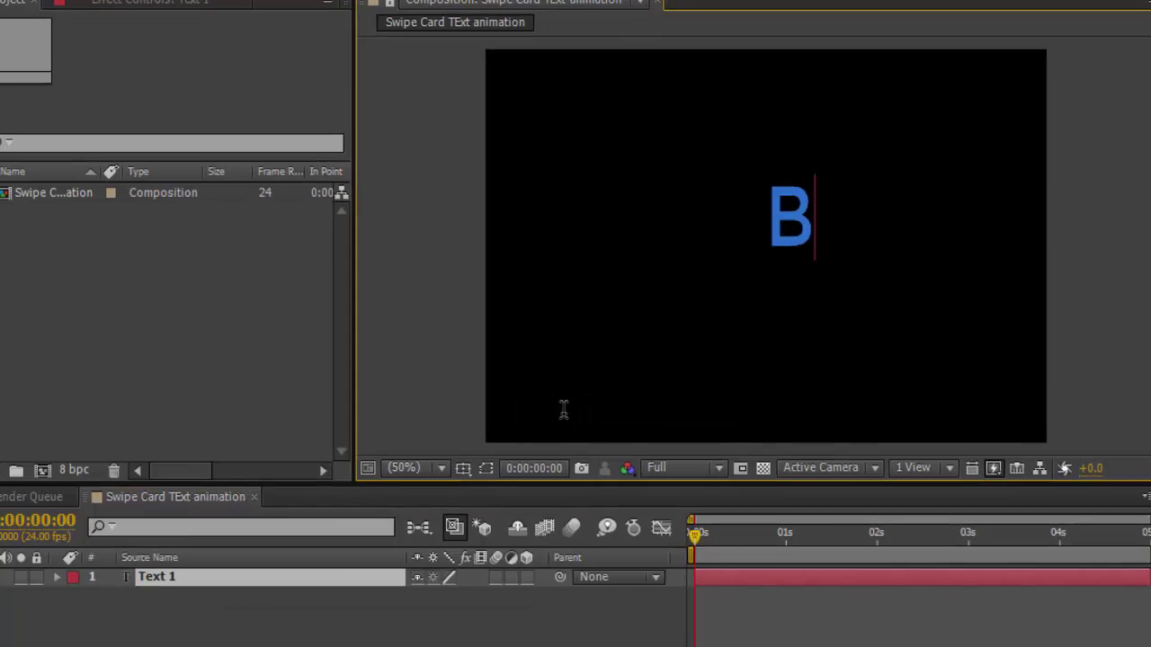
pyautogui.write('HA')
pyautogui.write('RAT')
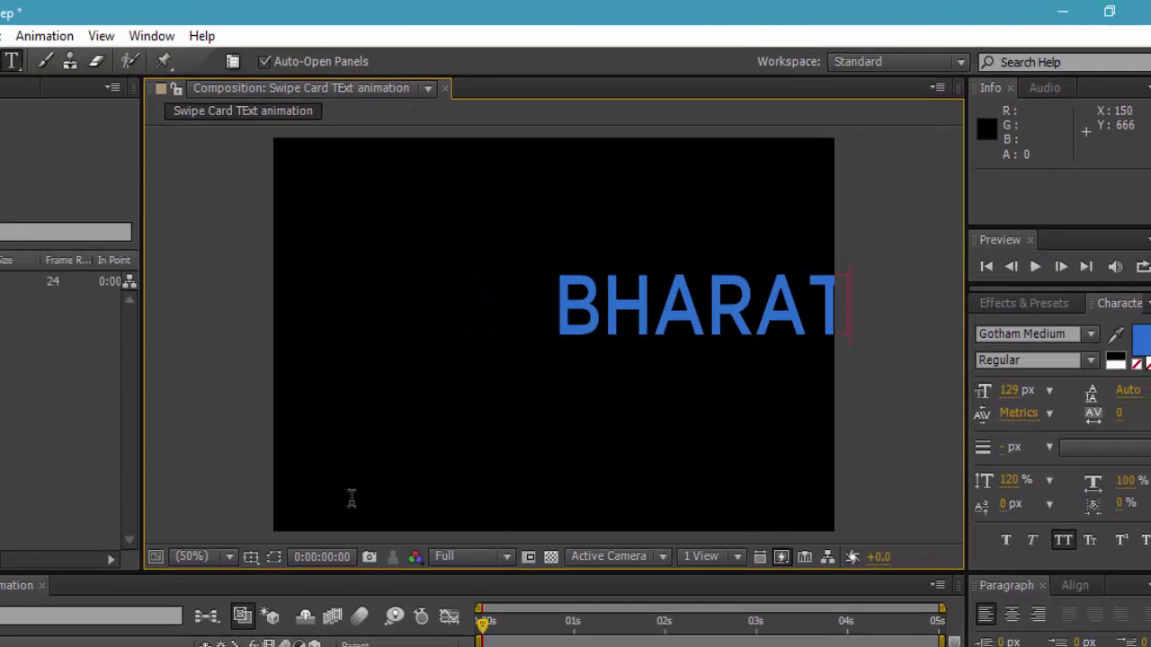
# - Select the BHARAT layer and centre it horizontally and vertically using the Align panel
pyautogui.click(26, 59)
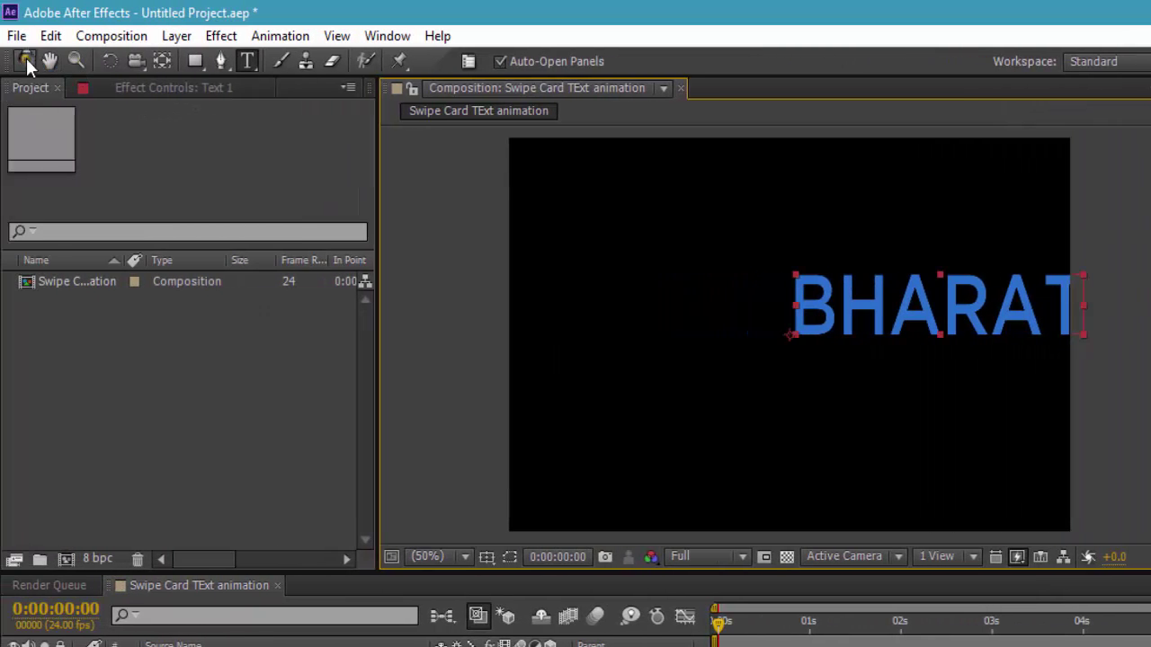
pyautogui.click(373, 36)
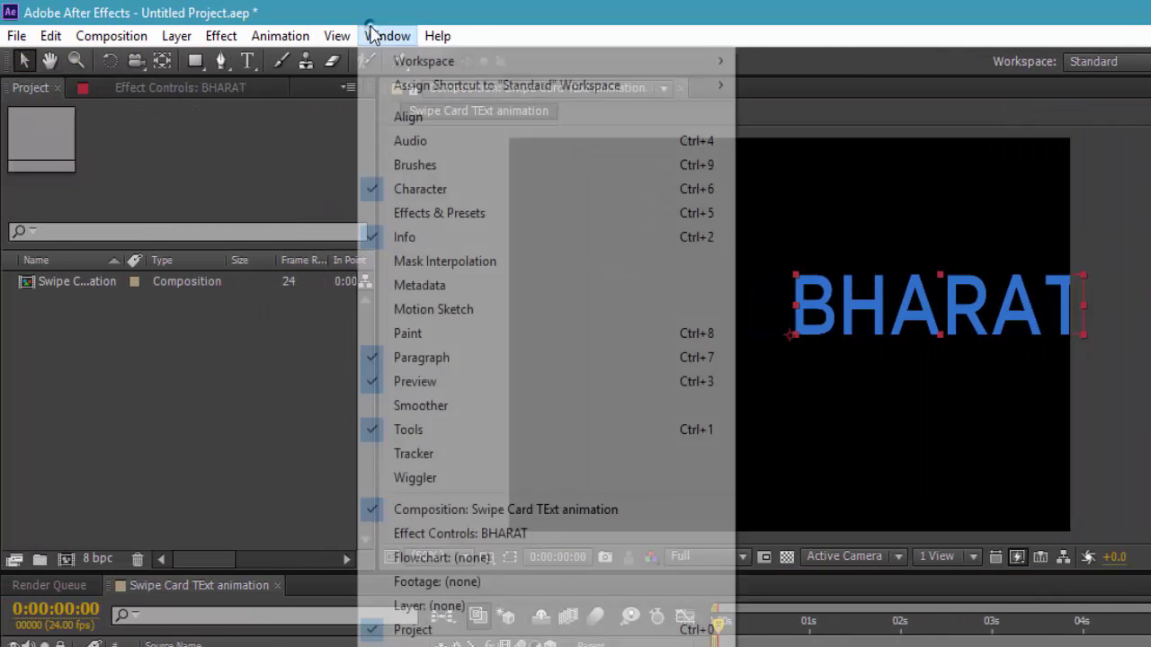
pyautogui.click(400, 118)
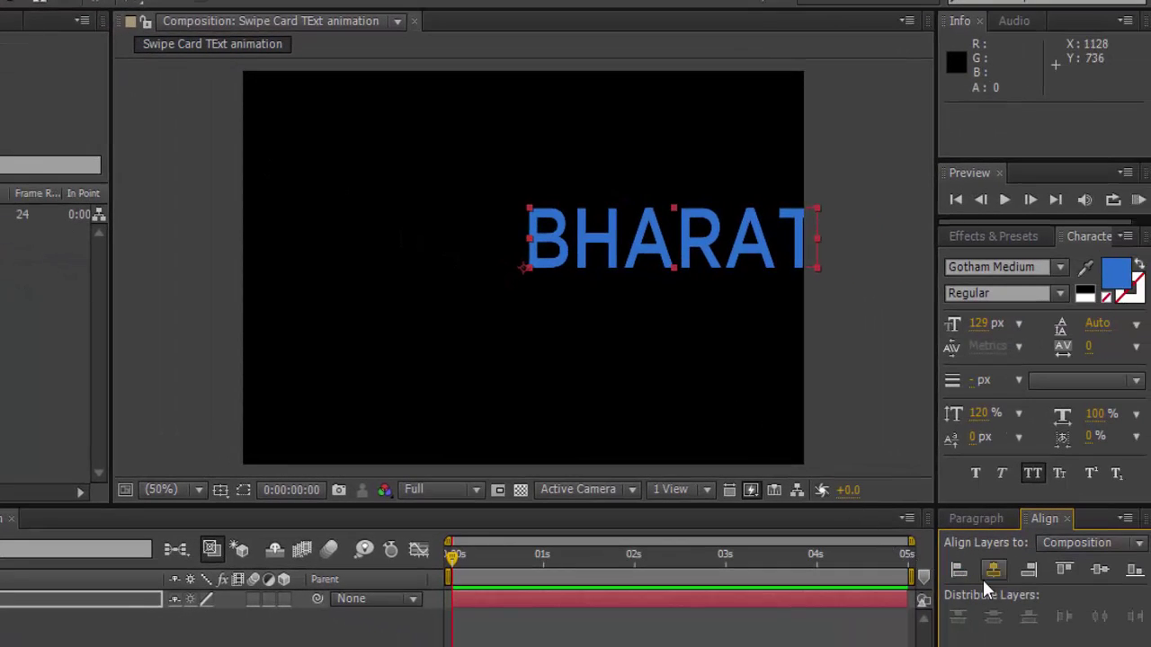
pyautogui.click(994, 570)
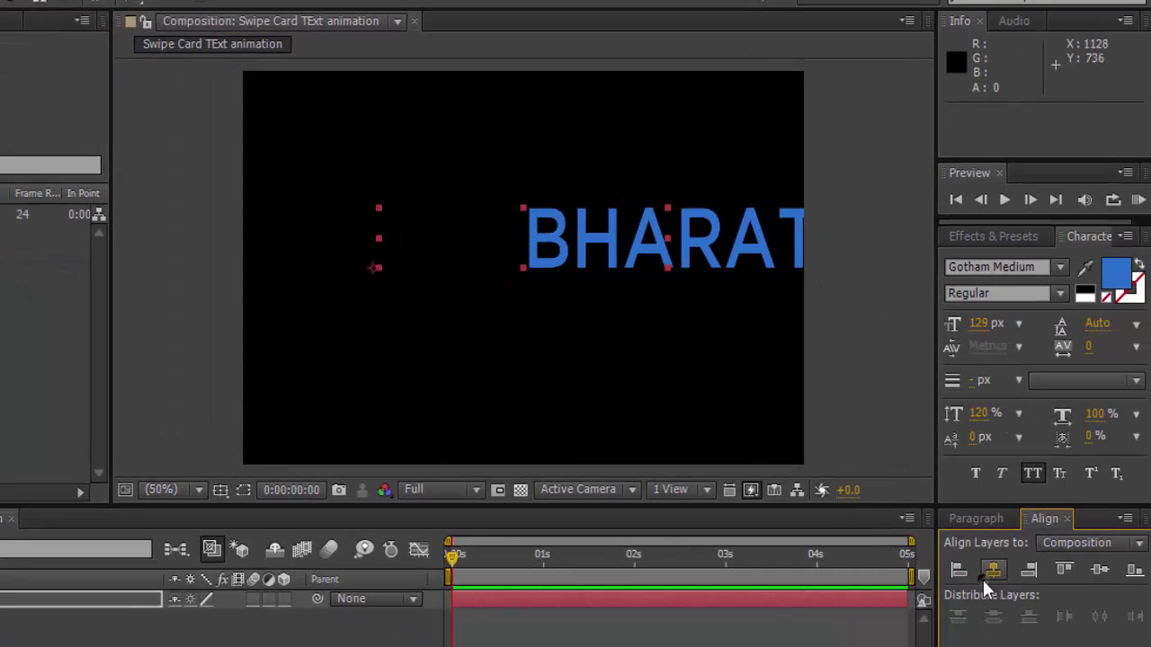
pyautogui.click(1099, 573)
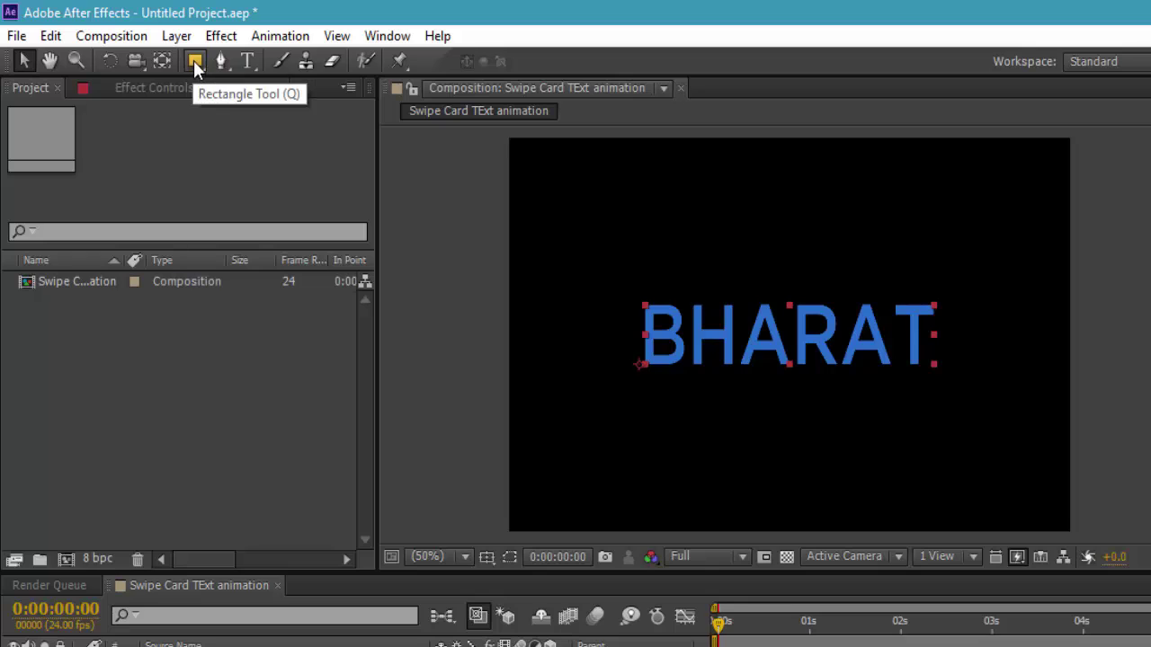
# - Draw a rectangular mask around BHARAT and set a Mask Path keyframe at 2 seconds
pyautogui.click(194, 62)
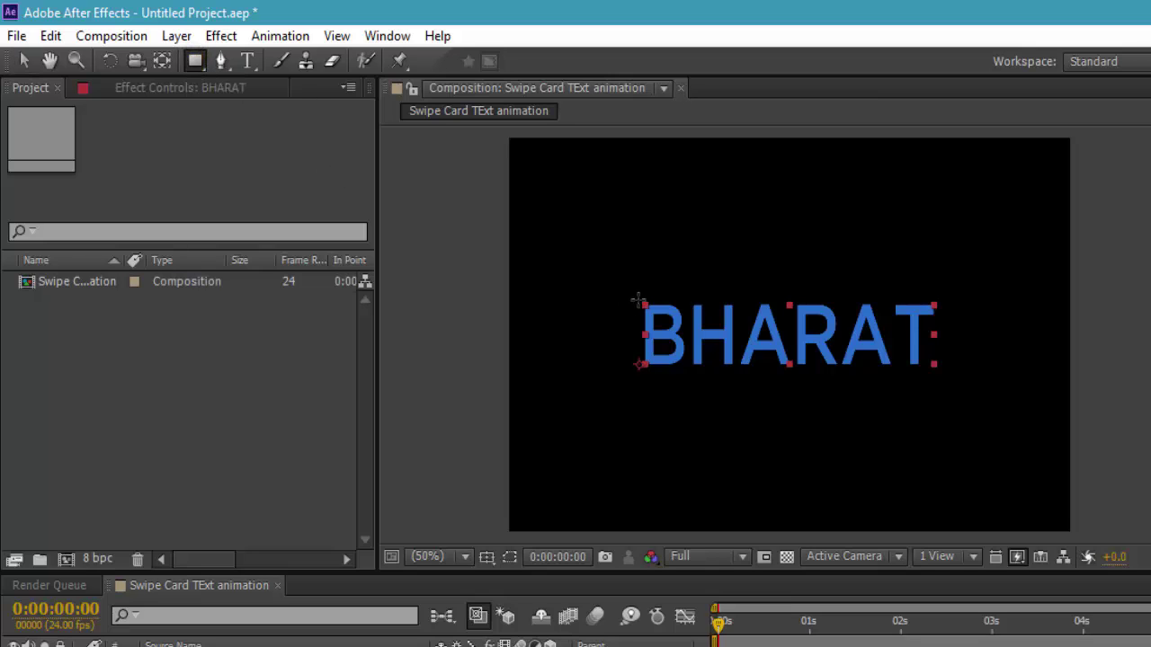
pyautogui.moveTo(637, 300)
pyautogui.mouseDown()
pyautogui.moveTo(859, 379)
pyautogui.moveTo(941, 379)
pyautogui.mouseUp()
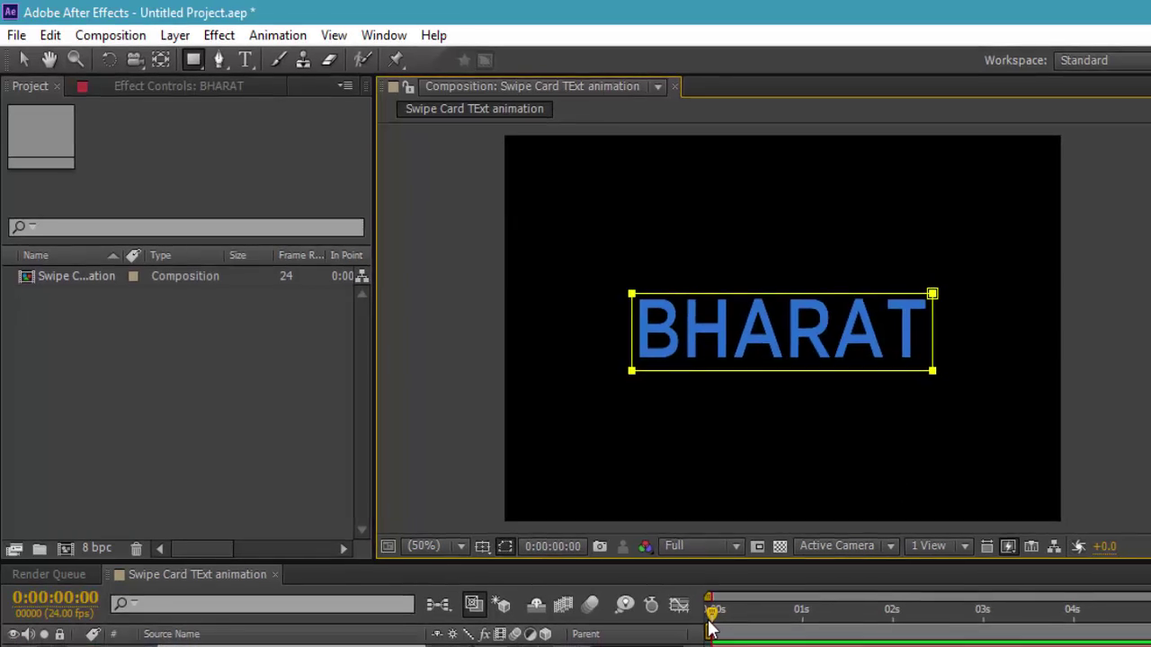
pyautogui.moveTo(716, 620); pyautogui.dragTo(757, 629)
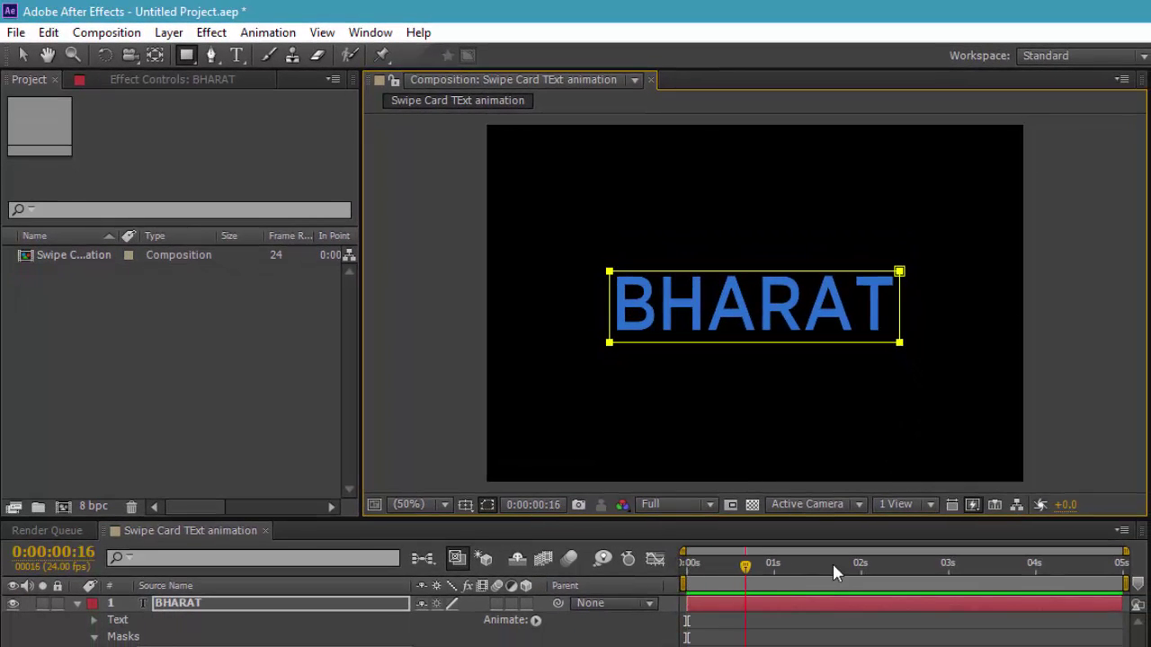
pyautogui.moveTo(863, 565); pyautogui.dragTo(860, 569)
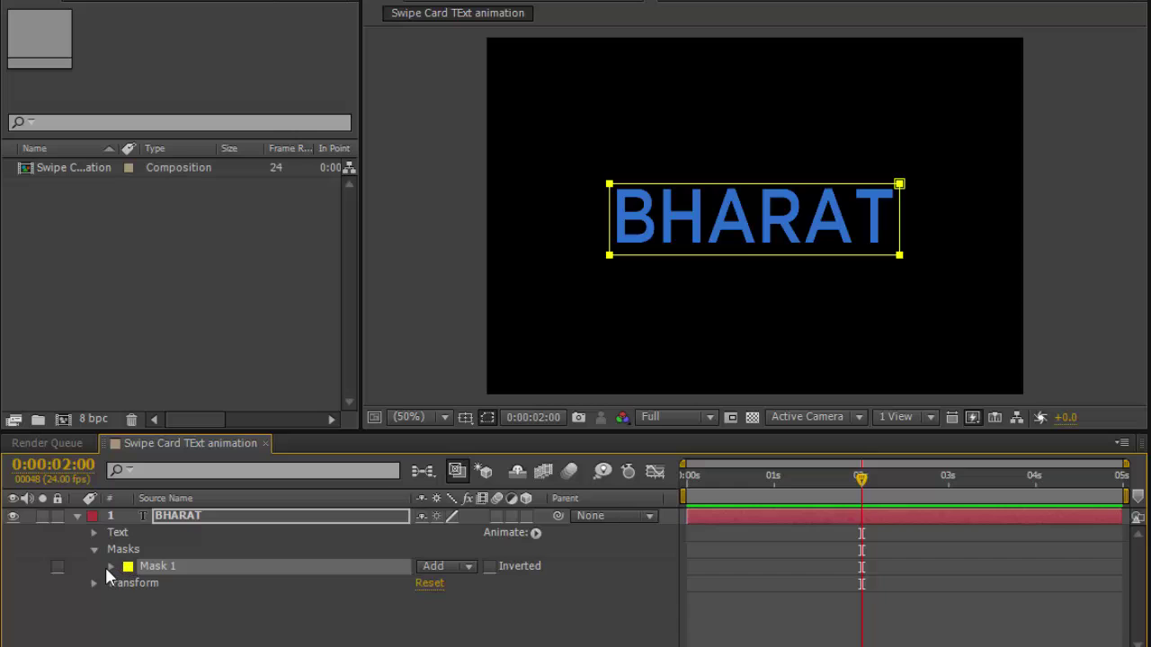
pyautogui.click(109, 569)
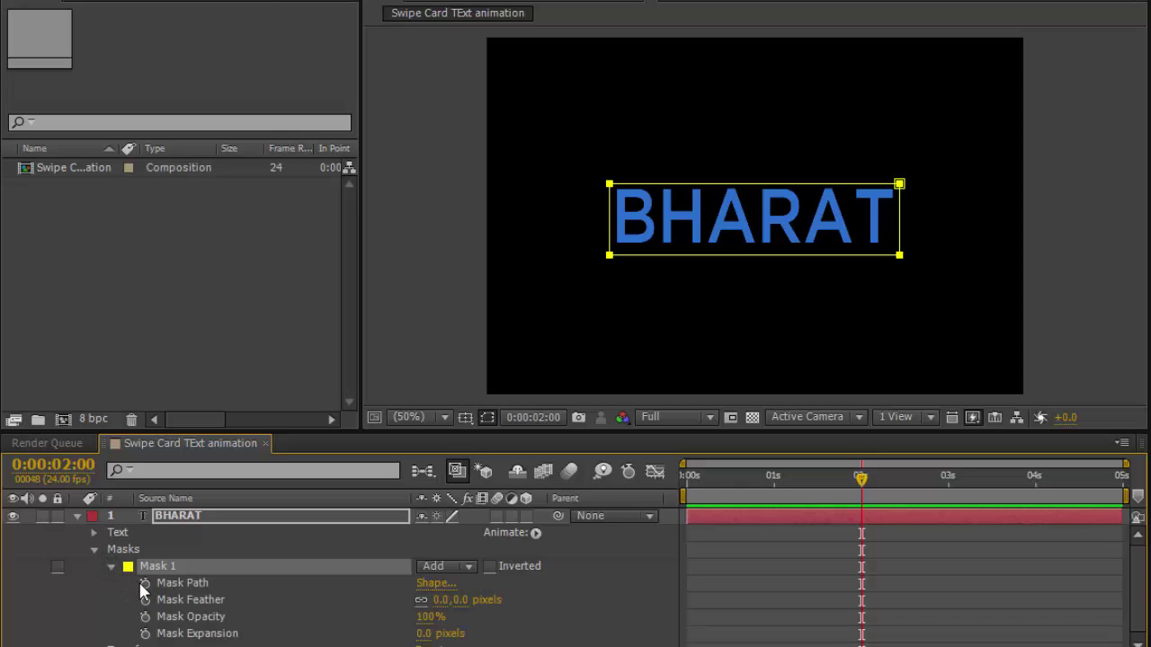
pyautogui.click(144, 582)
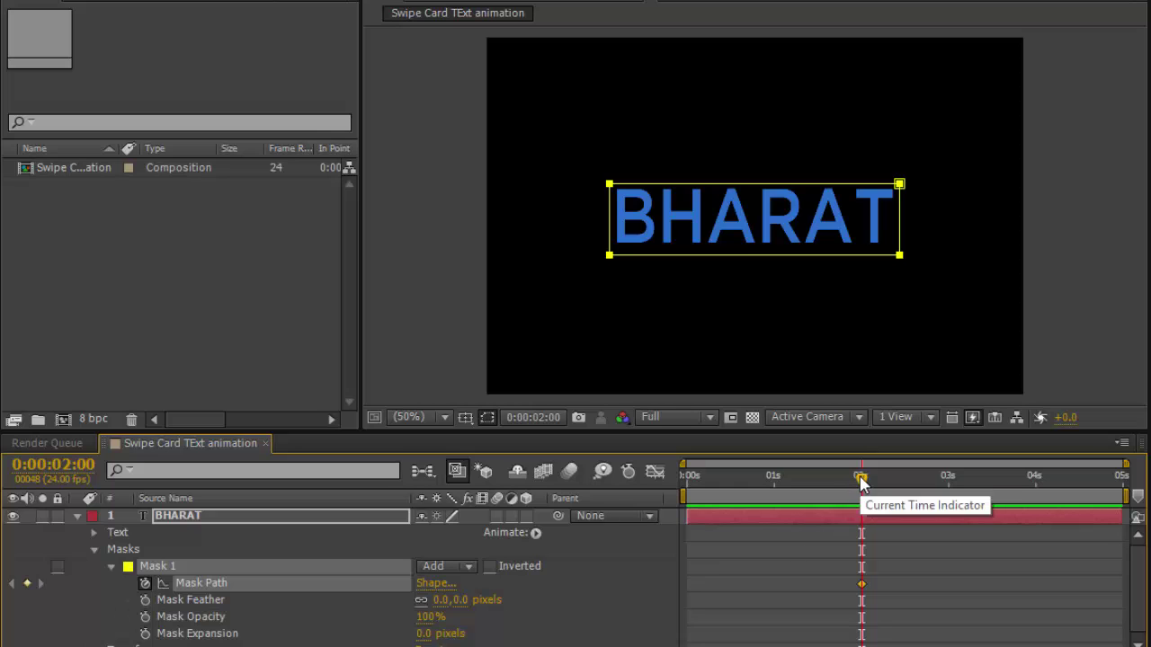
pyautogui.moveTo(860, 479); pyautogui.dragTo(777, 487)
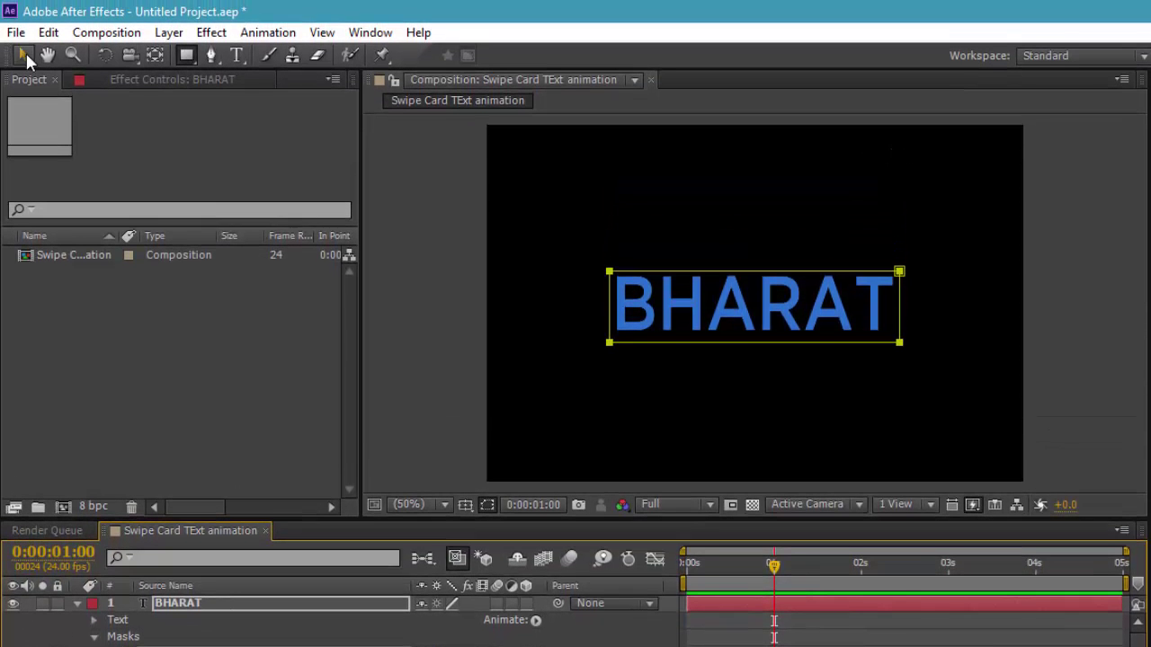
# - At 1 second, drag the mask's right vertices onto its left edge to collapse it into a thin line
pyautogui.click(24, 55)
pyautogui.moveTo(928, 250); pyautogui.dragTo(868, 373)
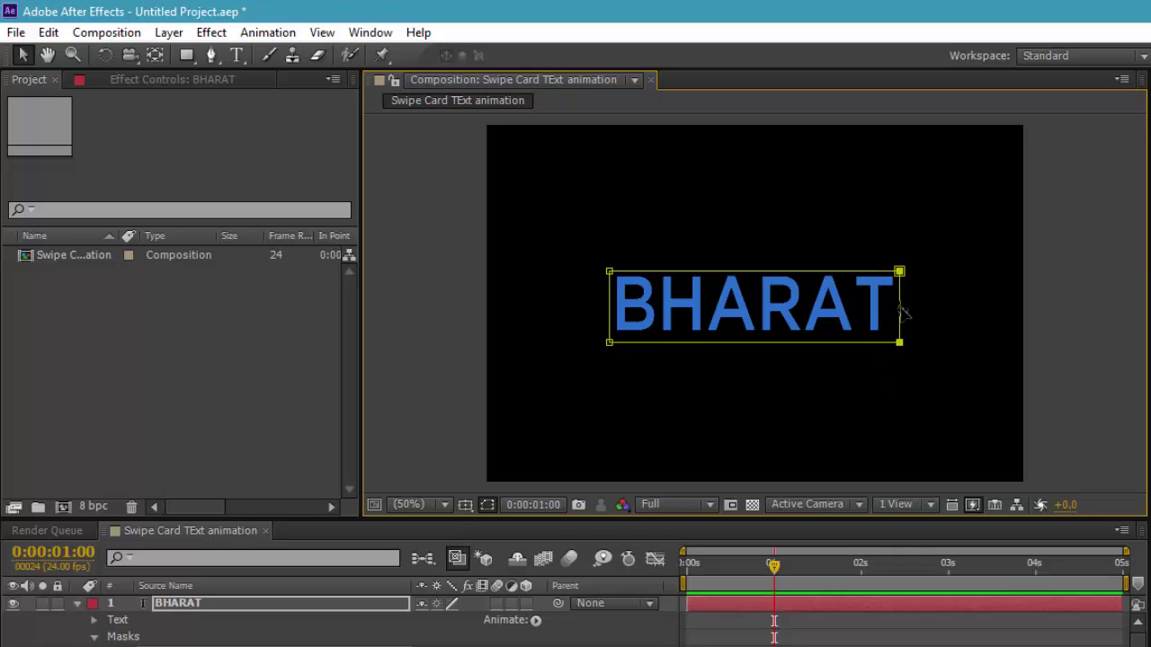
pyautogui.moveTo(903, 310); pyautogui.dragTo(611, 313)
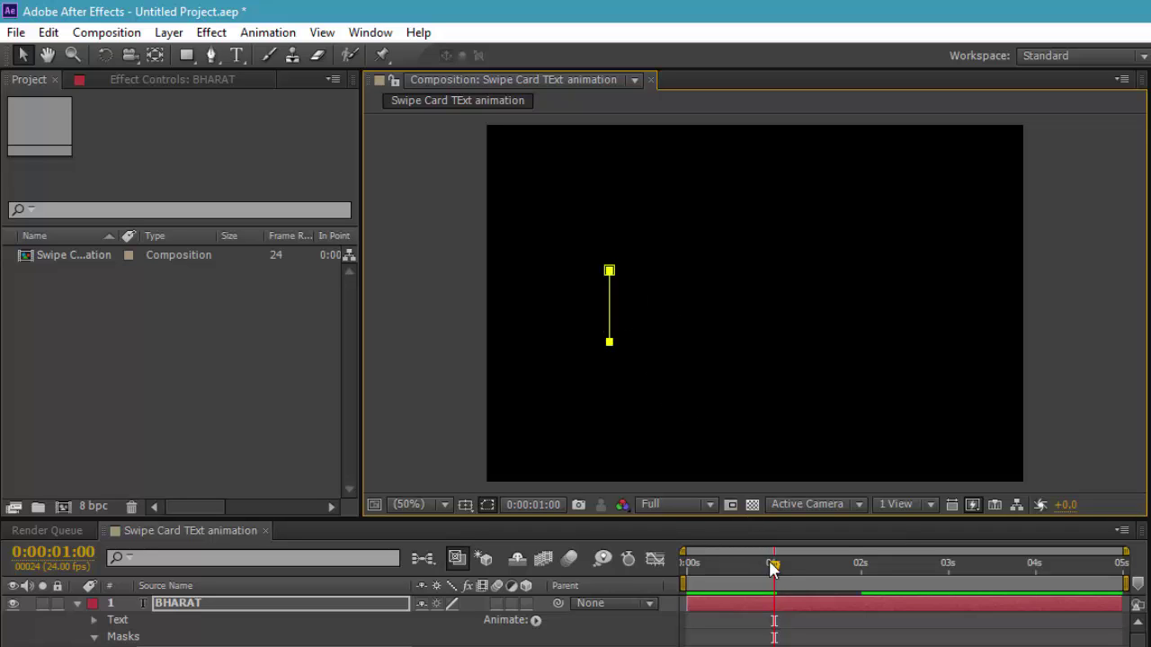
# - Scrub to preview the mask reveal, then select both Mask Path keyframes
pyautogui.moveTo(760, 561)
pyautogui.mouseDown()
pyautogui.moveTo(749, 503)
pyautogui.moveTo(880, 531)
pyautogui.mouseUp()
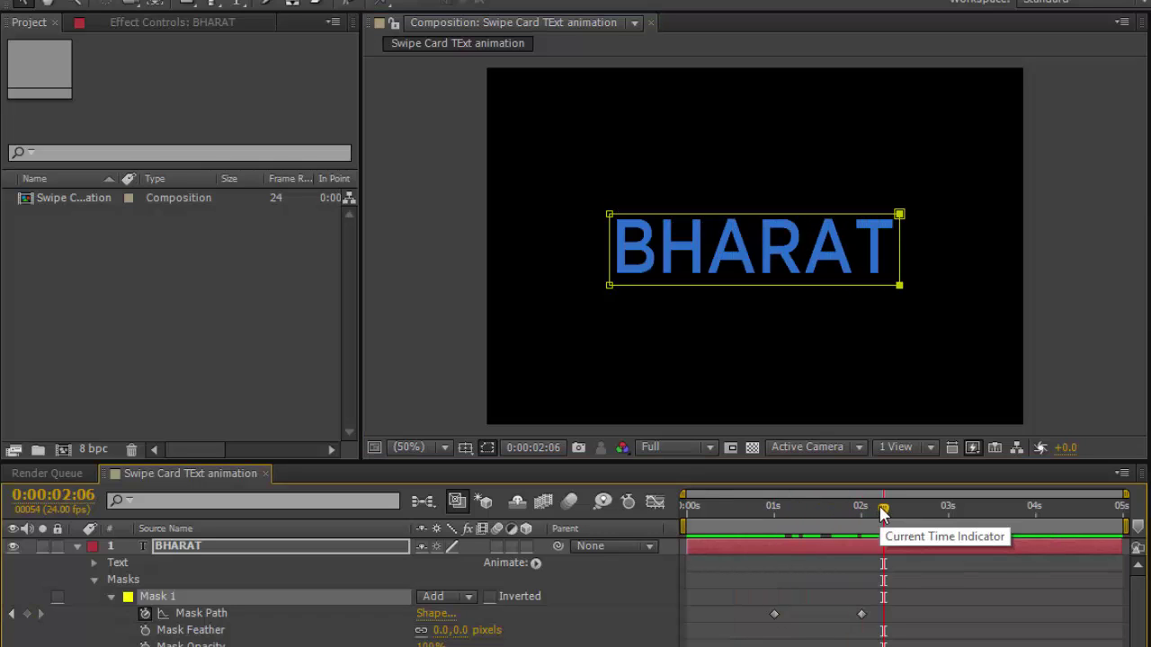
pyautogui.moveTo(882, 509); pyautogui.dragTo(685, 512)
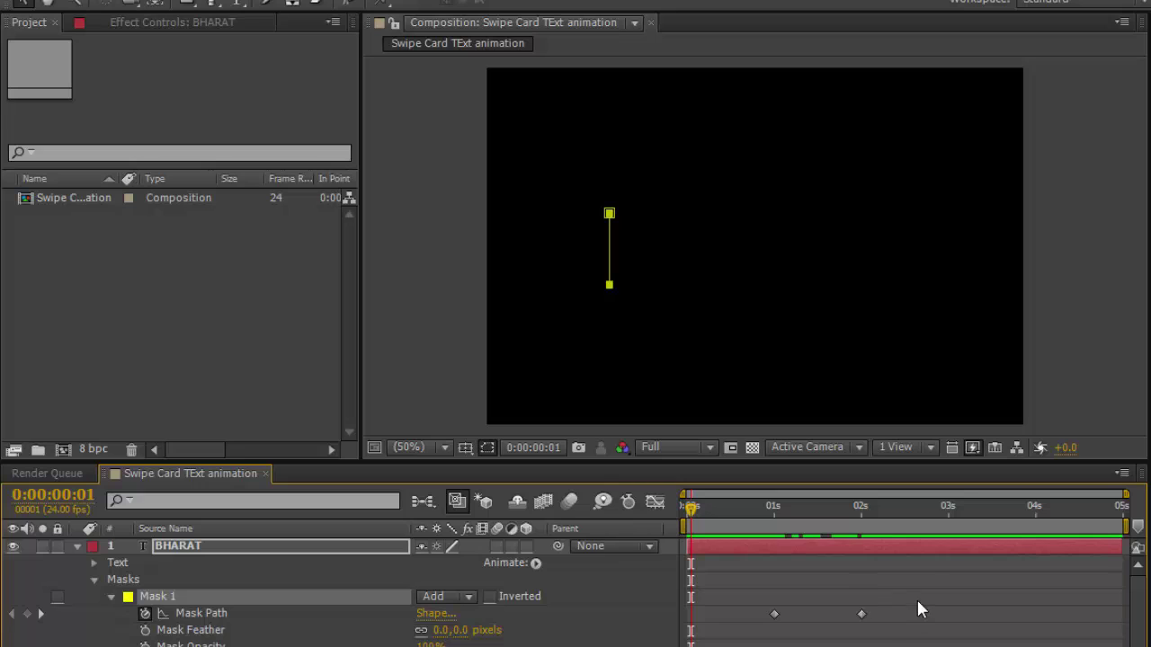
pyautogui.click(881, 616)
pyautogui.moveTo(916, 596); pyautogui.dragTo(743, 640)
# - Apply Easy Ease to both Mask Path keyframes
pyautogui.rightClick(861, 616)
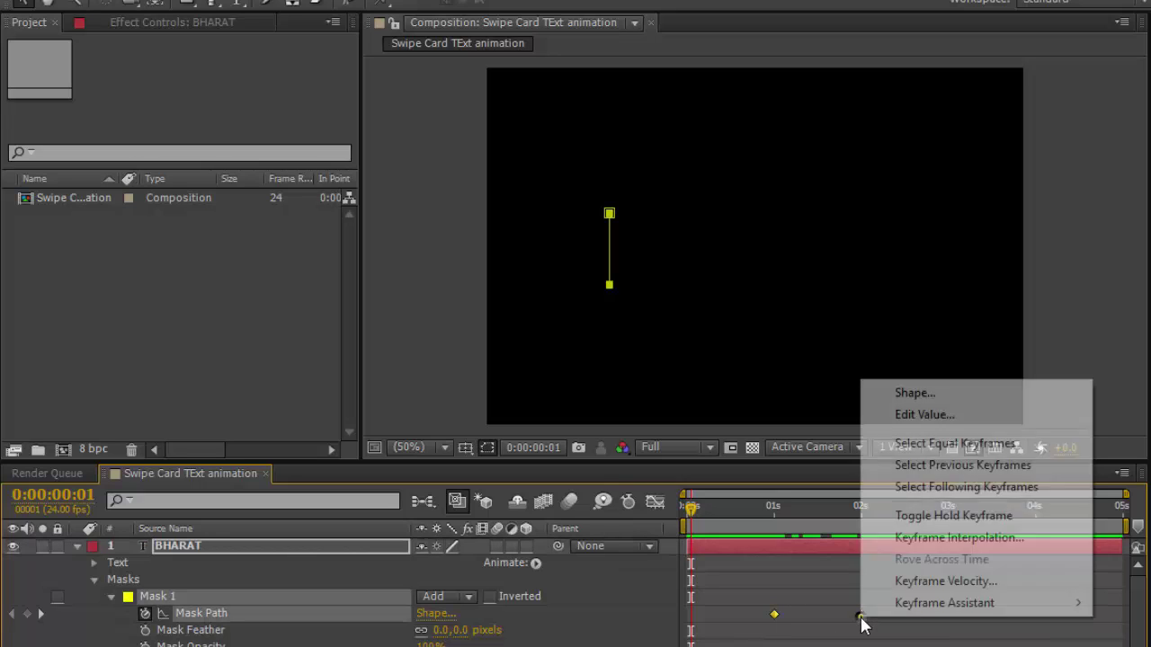
pyautogui.moveTo(871, 608)
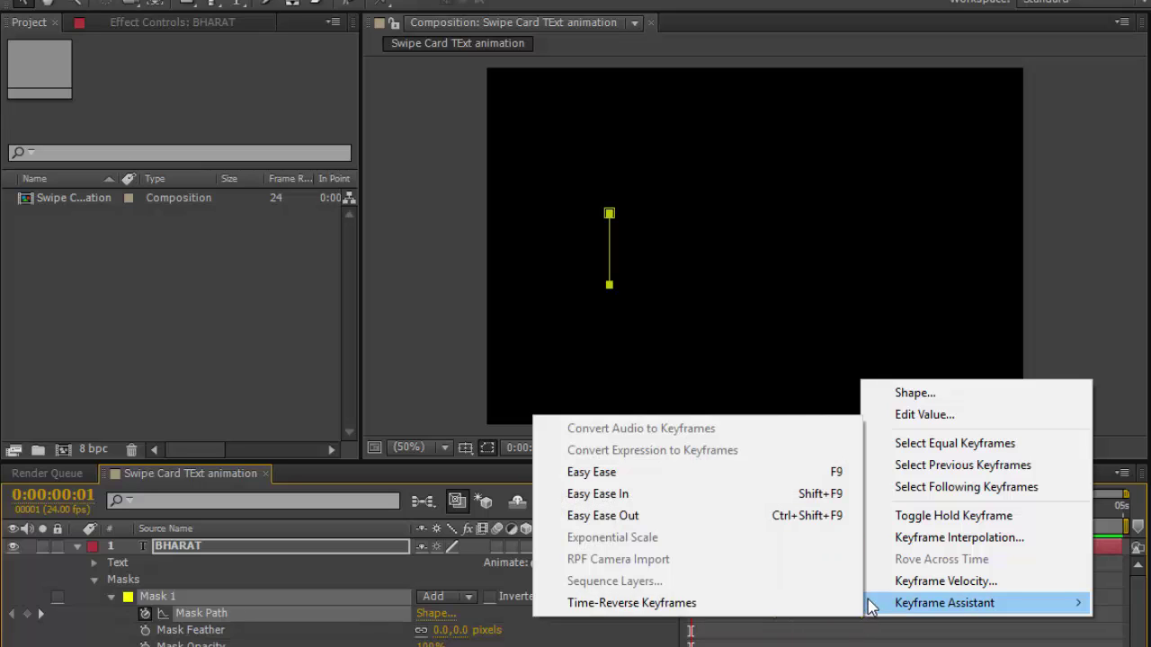
pyautogui.click(634, 473)
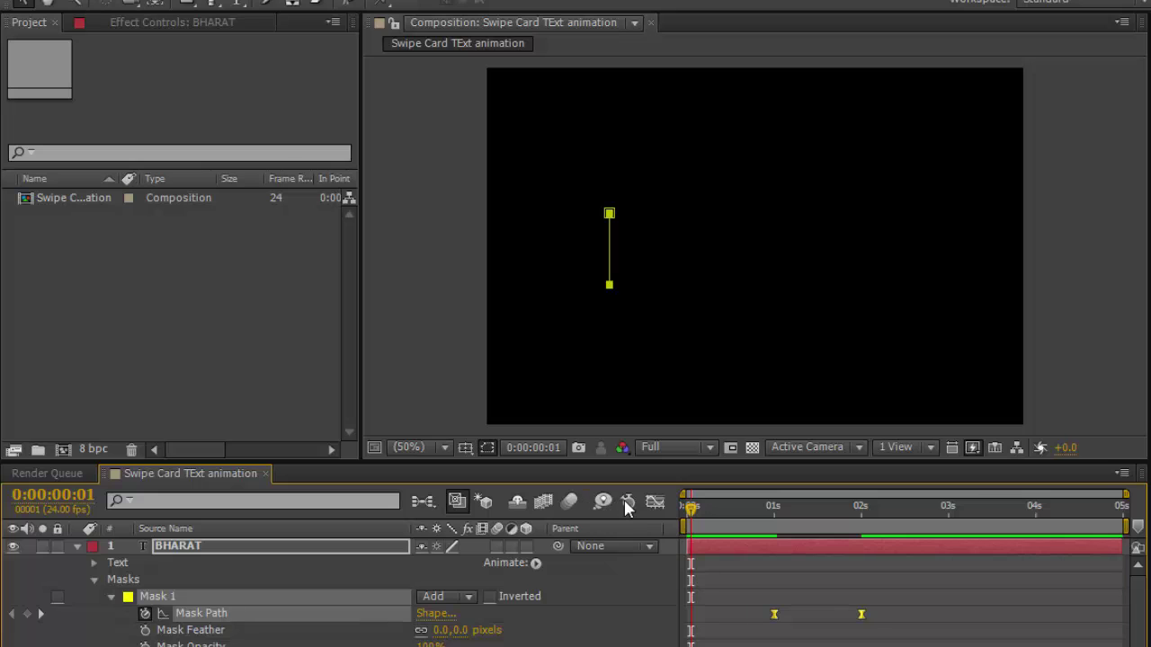
# - In the Graph Editor, drag the influence left so the reveal starts fast and slows toward 2 seconds
pyautogui.click(646, 501)
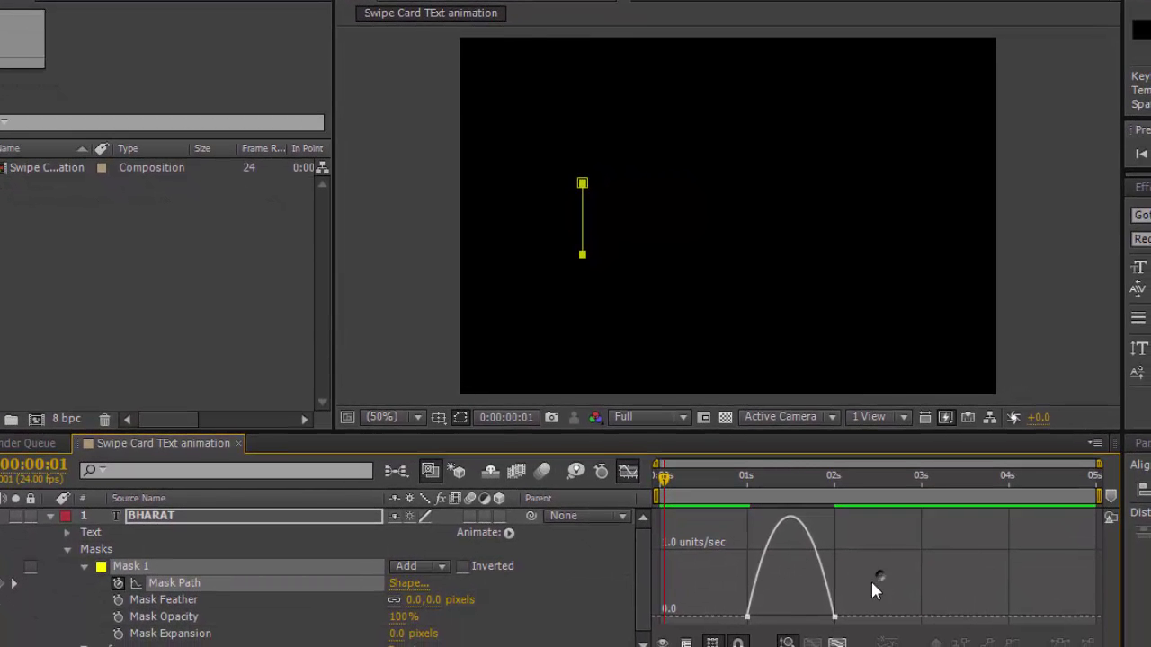
pyautogui.moveTo(872, 580); pyautogui.dragTo(761, 616)
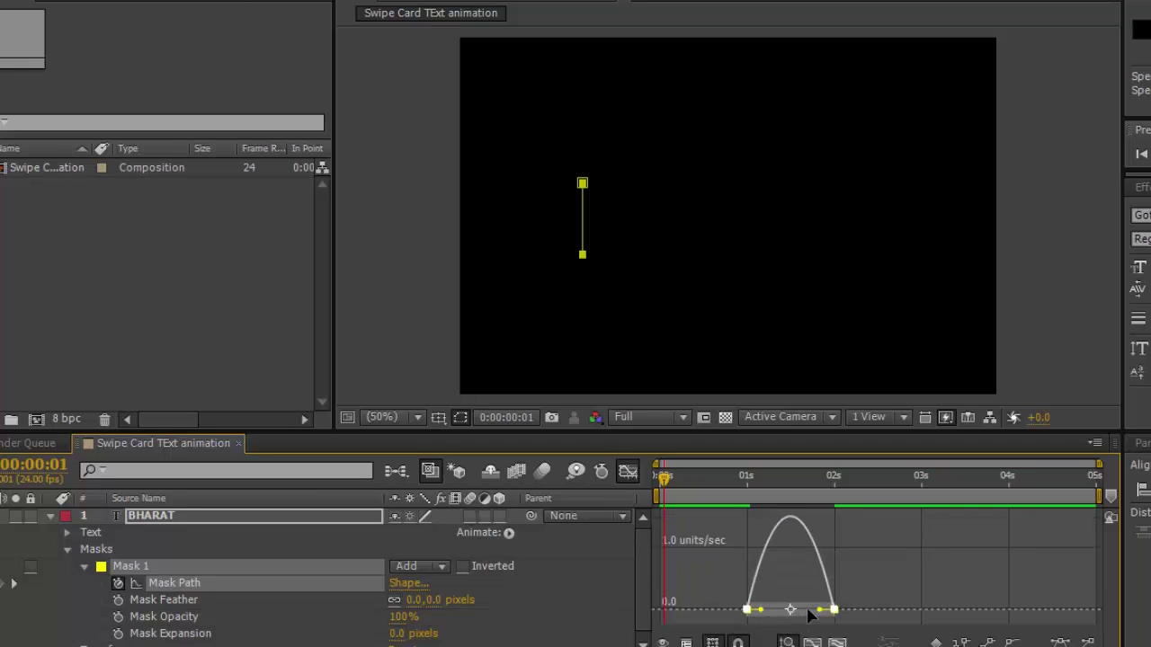
pyautogui.moveTo(820, 611); pyautogui.dragTo(786, 613)
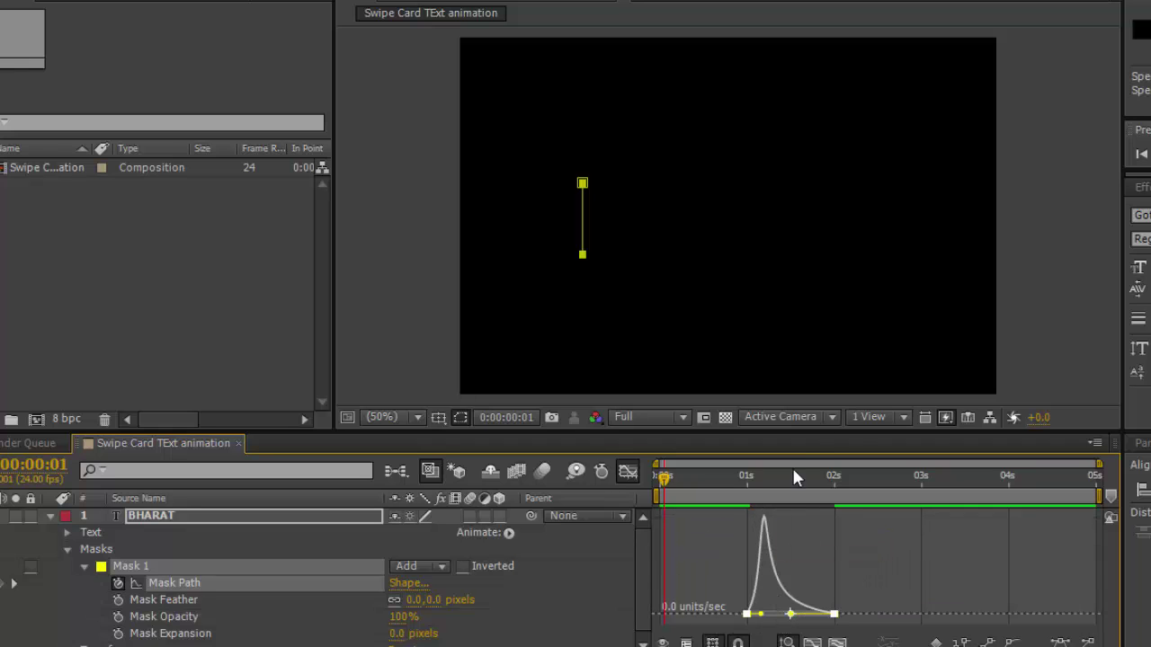
pyautogui.click(629, 472)
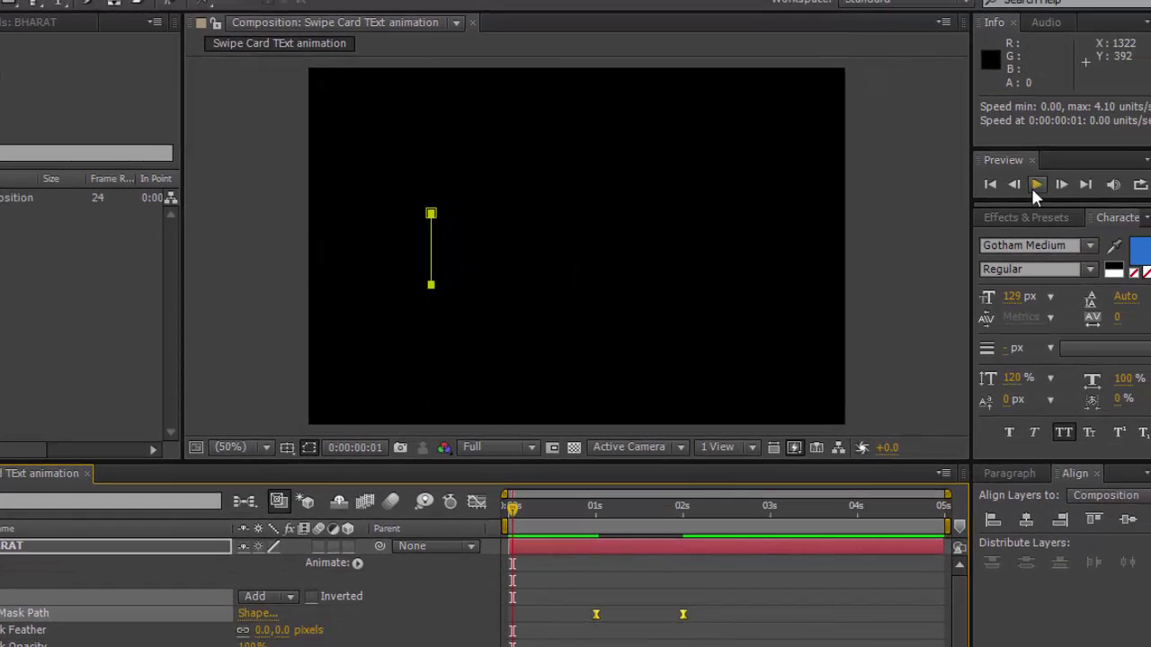
# - Preview the reveal, then turn off mask path visibility in the viewer
pyautogui.click(1034, 193)
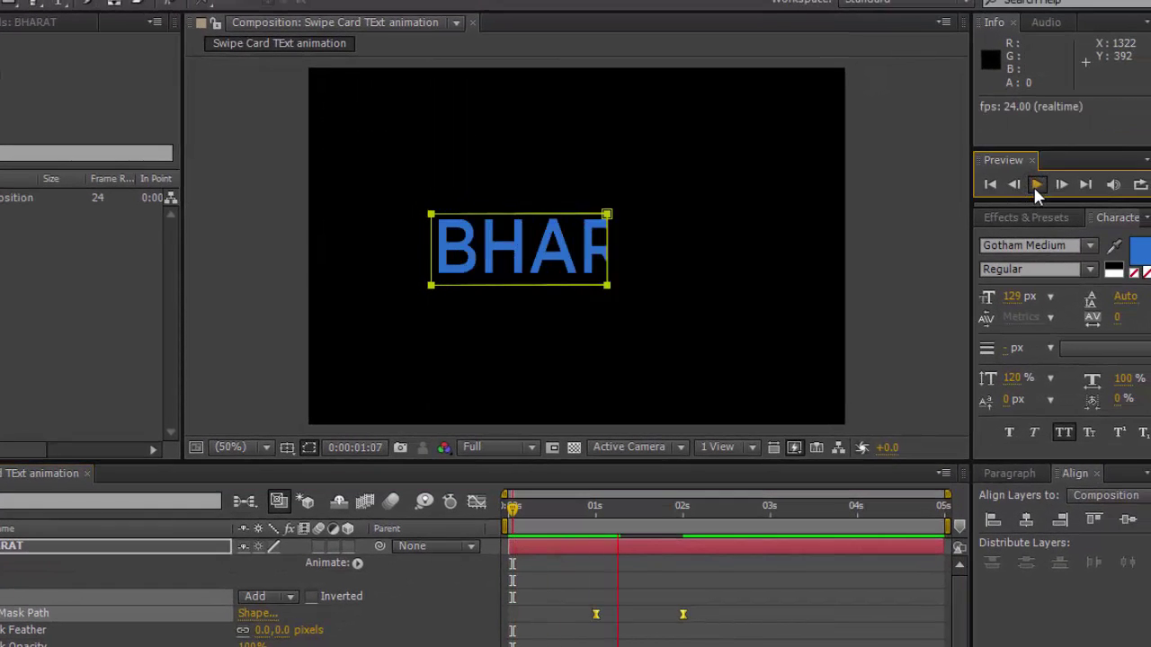
pyautogui.click(1037, 186)
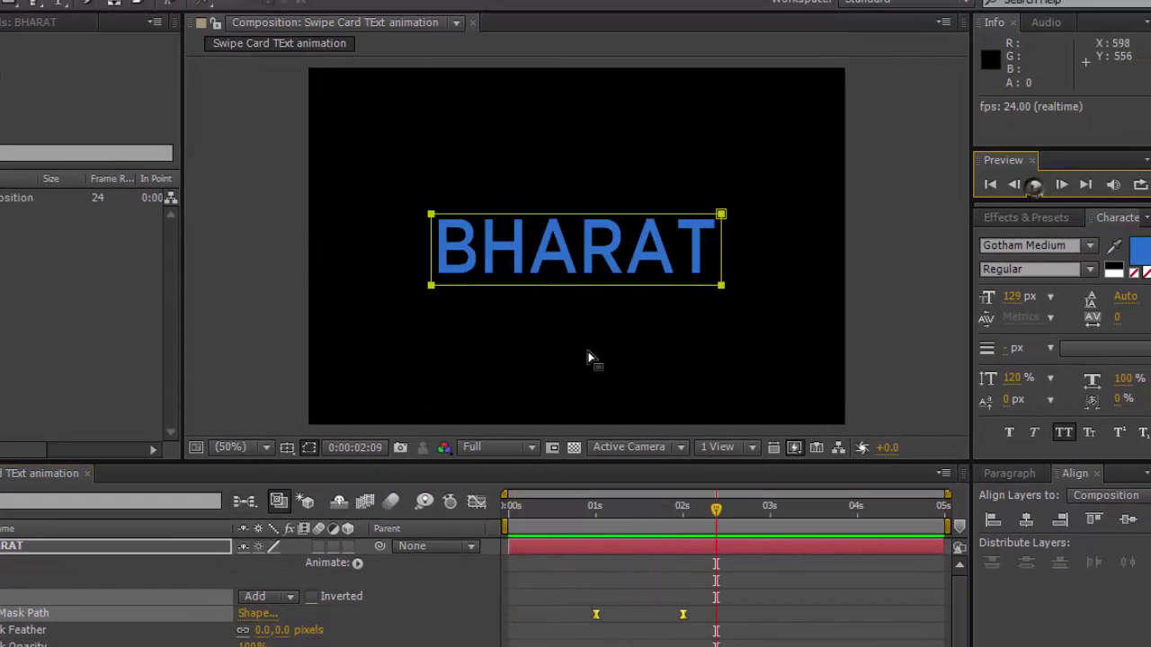
pyautogui.click(310, 449)
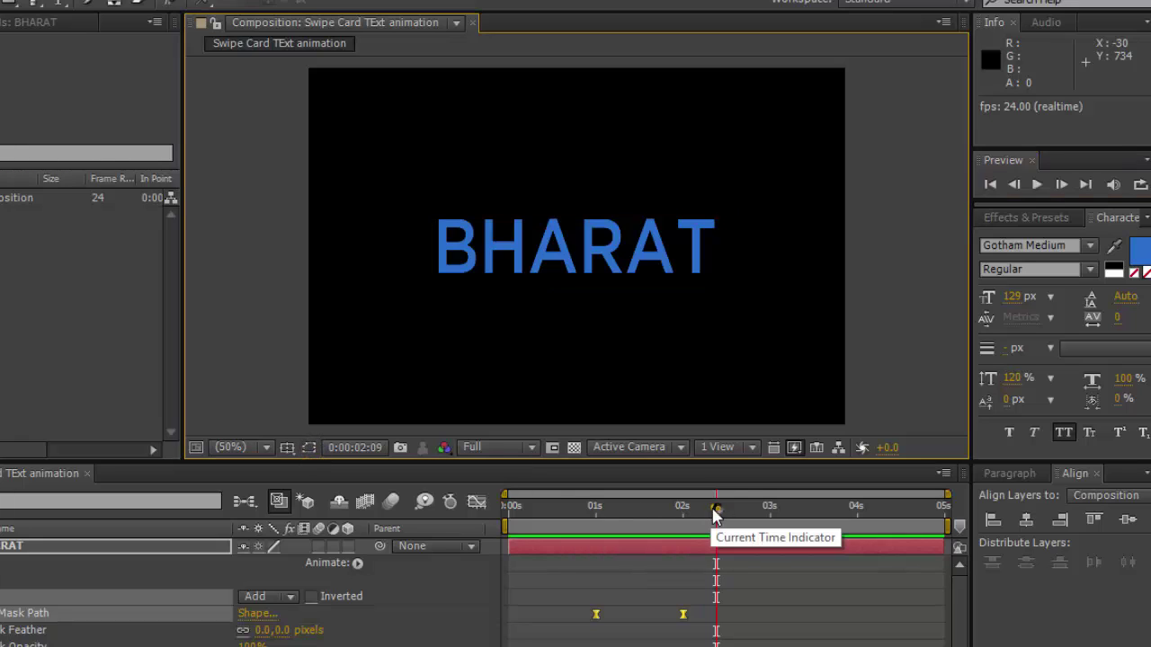
# - Replay and scrub the reveal from the start to check BHARAT is fully visible by 0:00:01:17
pyautogui.moveTo(716, 509); pyautogui.dragTo(563, 509)
pyautogui.moveTo(494, 516); pyautogui.dragTo(493, 515)
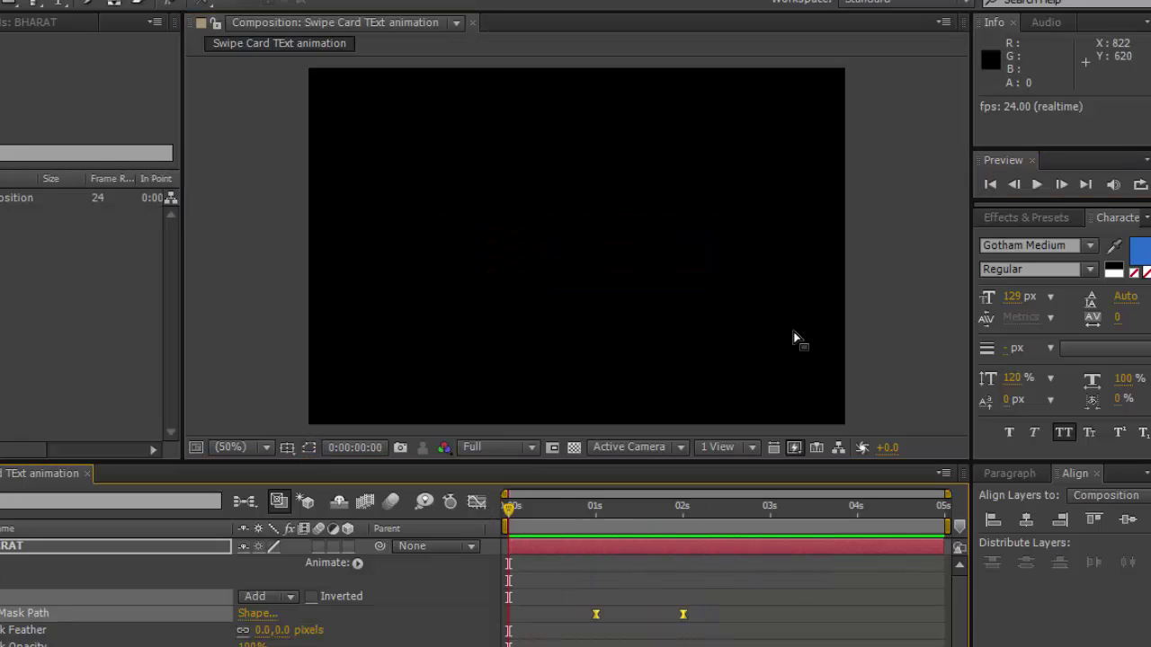
pyautogui.click(1034, 187)
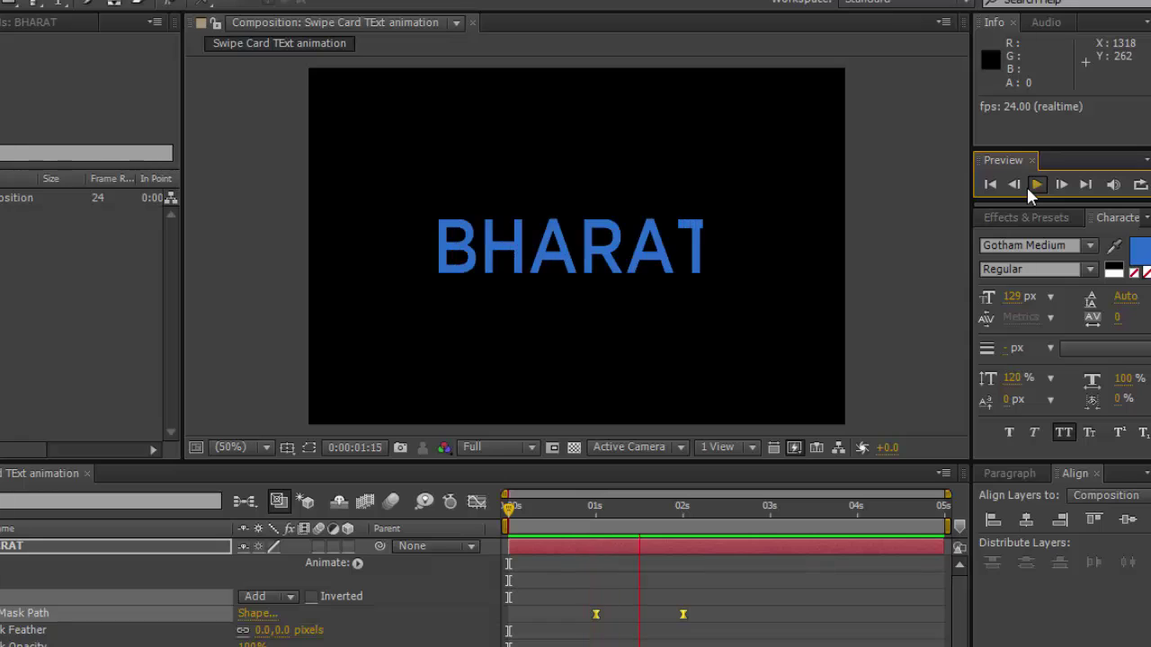
pyautogui.click(1033, 185)
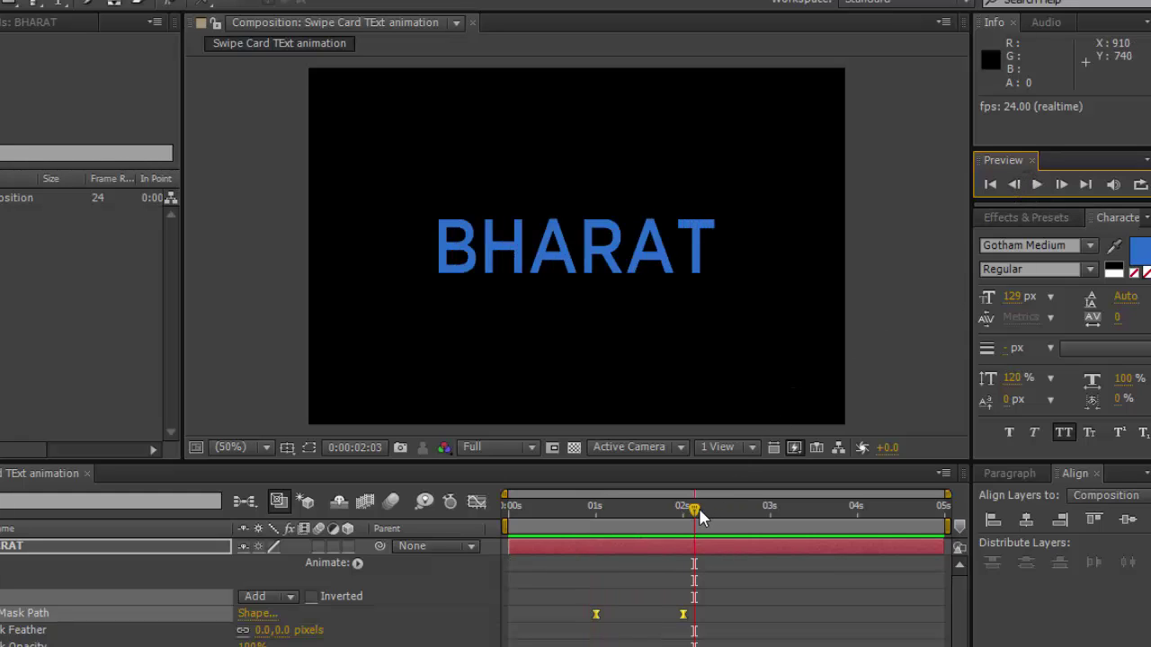
pyautogui.moveTo(694, 513); pyautogui.dragTo(657, 530)
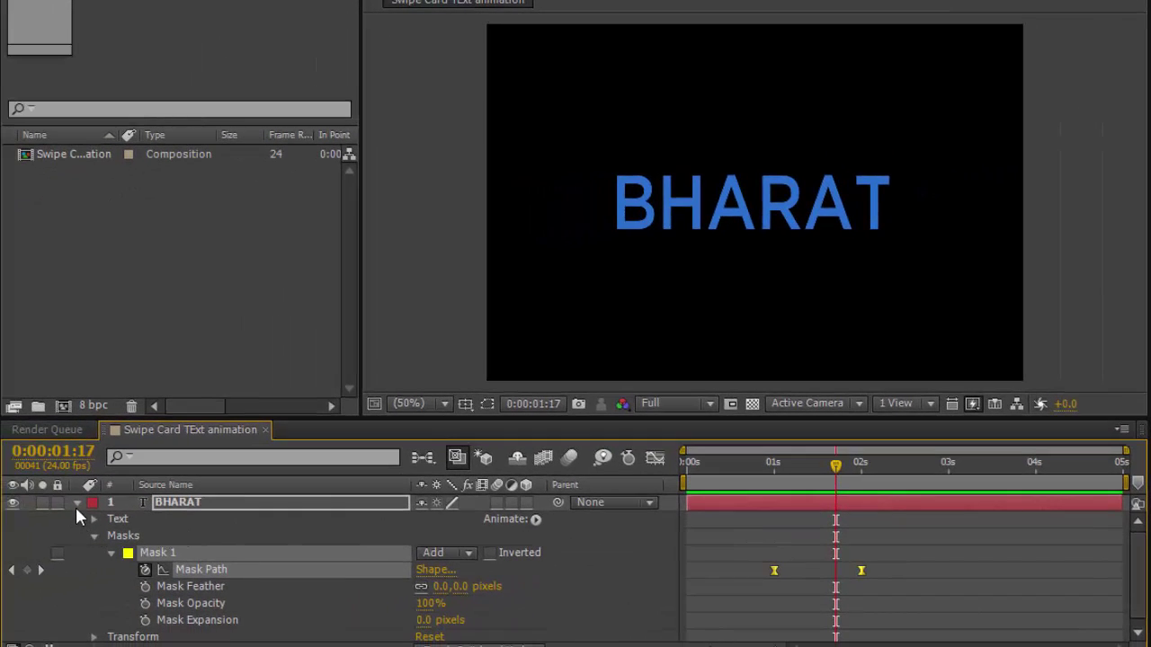
# - Collapse the BHARAT layer and add another new text layer above it
pyautogui.click(77, 506)
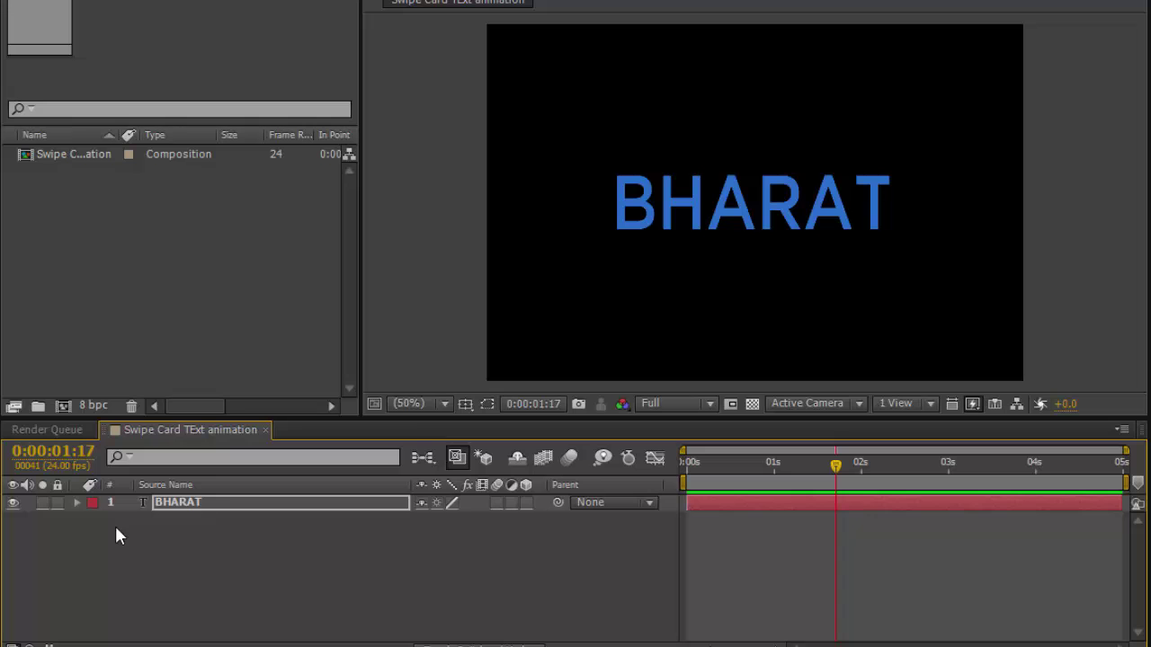
pyautogui.rightClick(116, 528)
pyautogui.moveTo(174, 329)
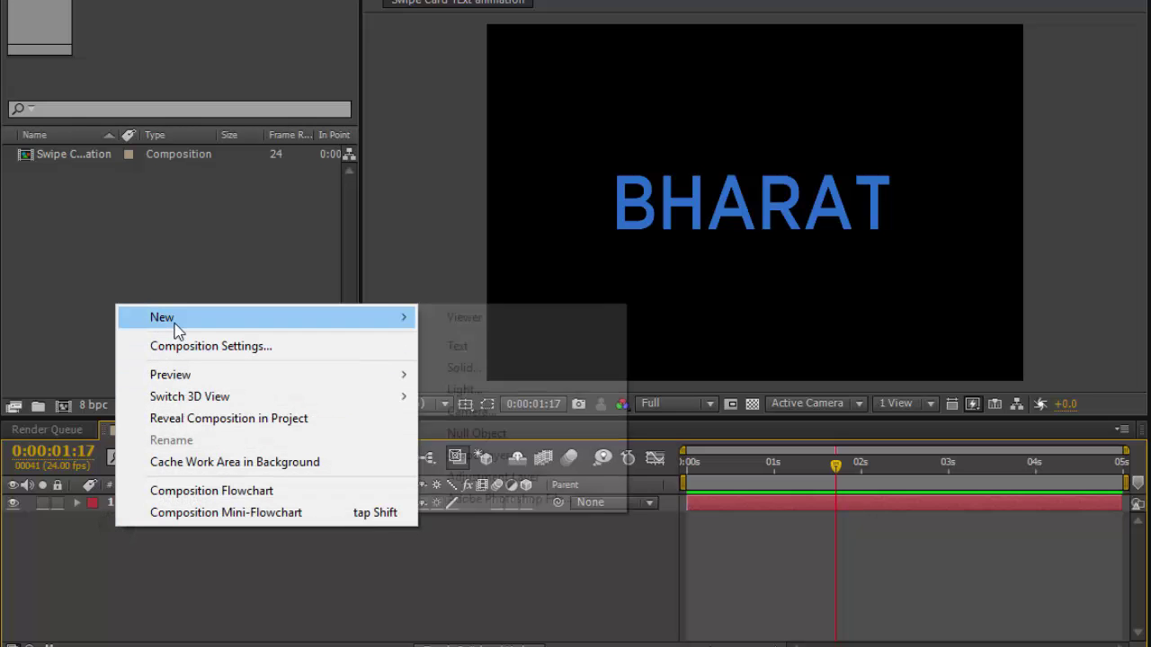
pyautogui.click(476, 344)
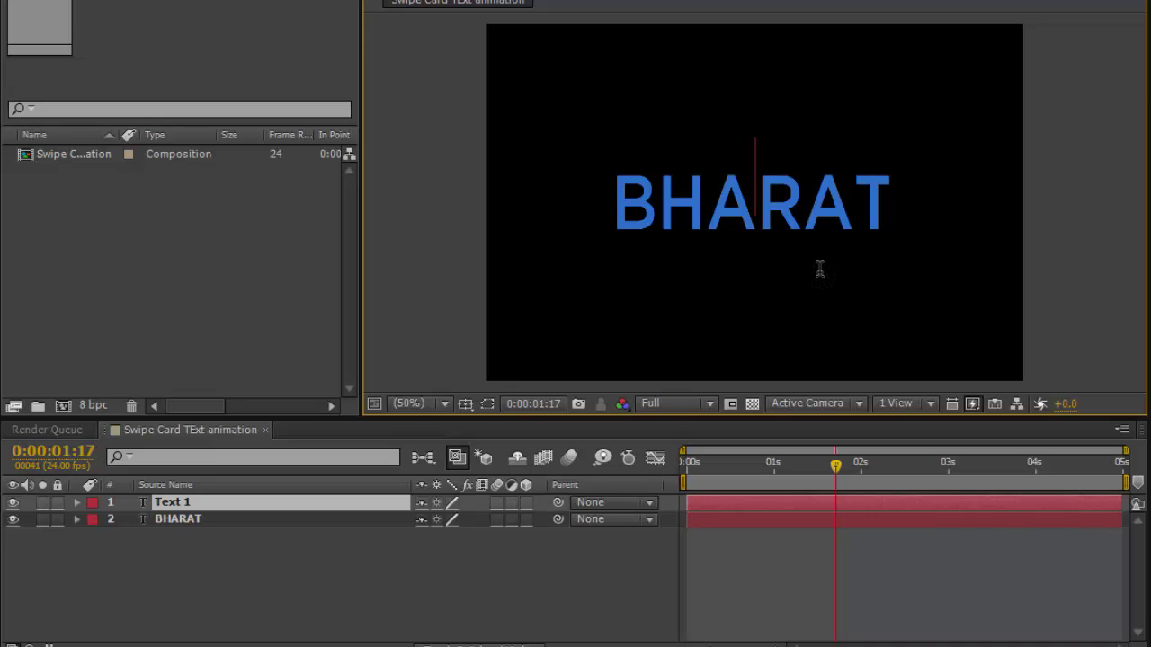
# - Type 'EFFECT', size it to 39 px, and place it just under the right end of BHARAT
pyautogui.write('EFFE')
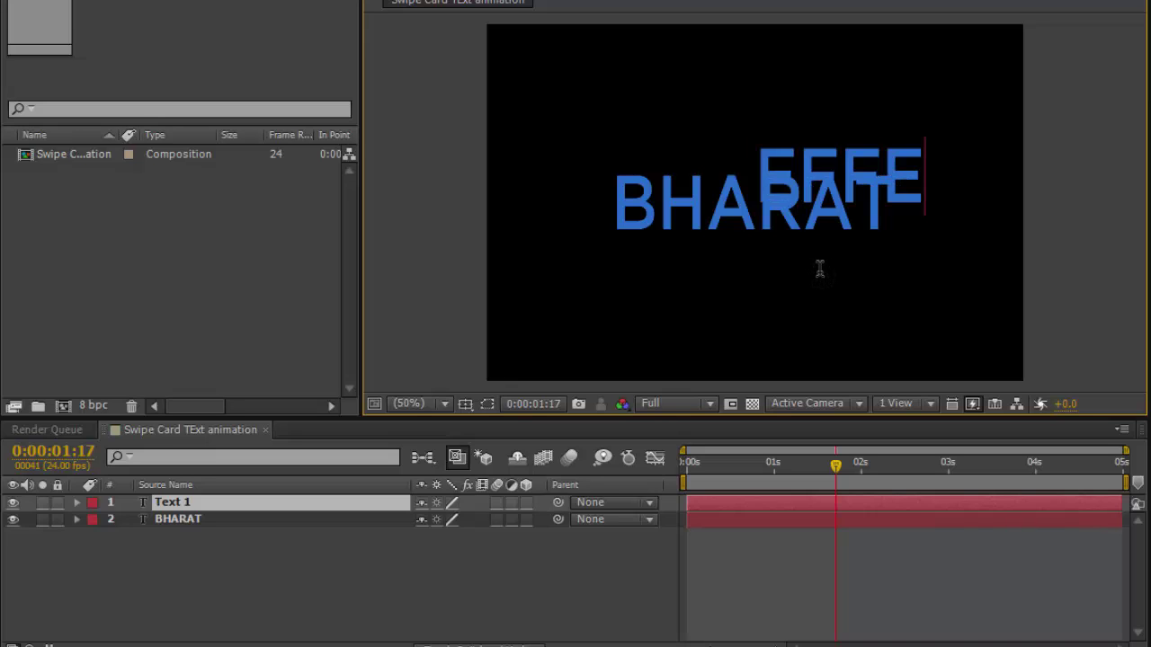
pyautogui.write('CT')
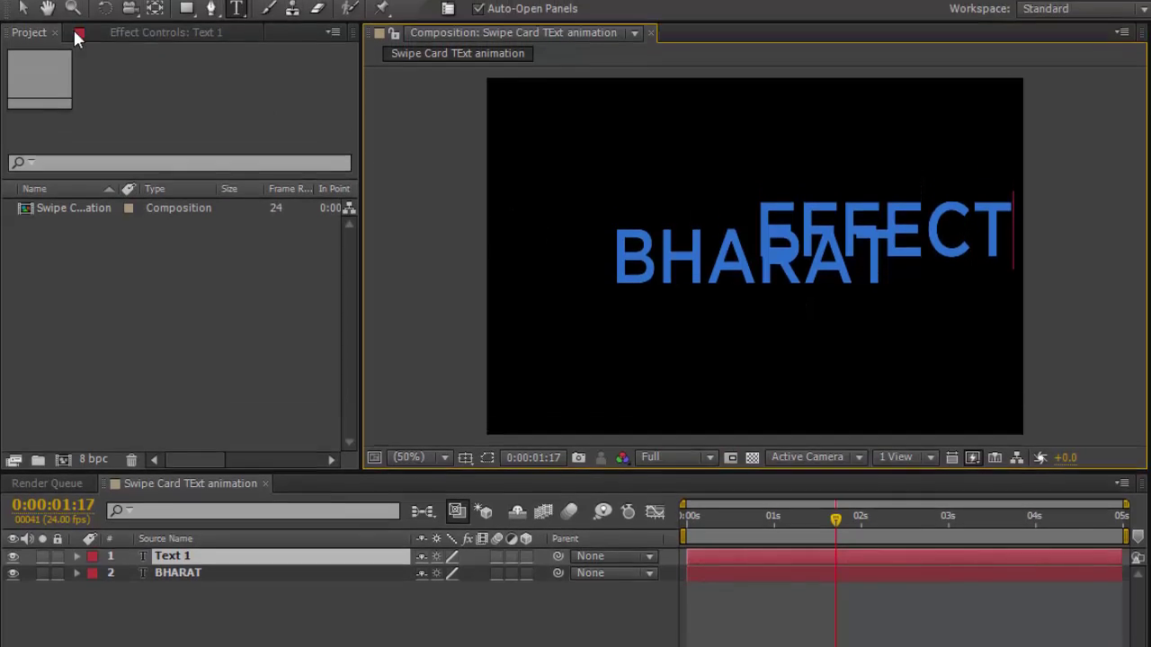
pyautogui.click(24, 0)
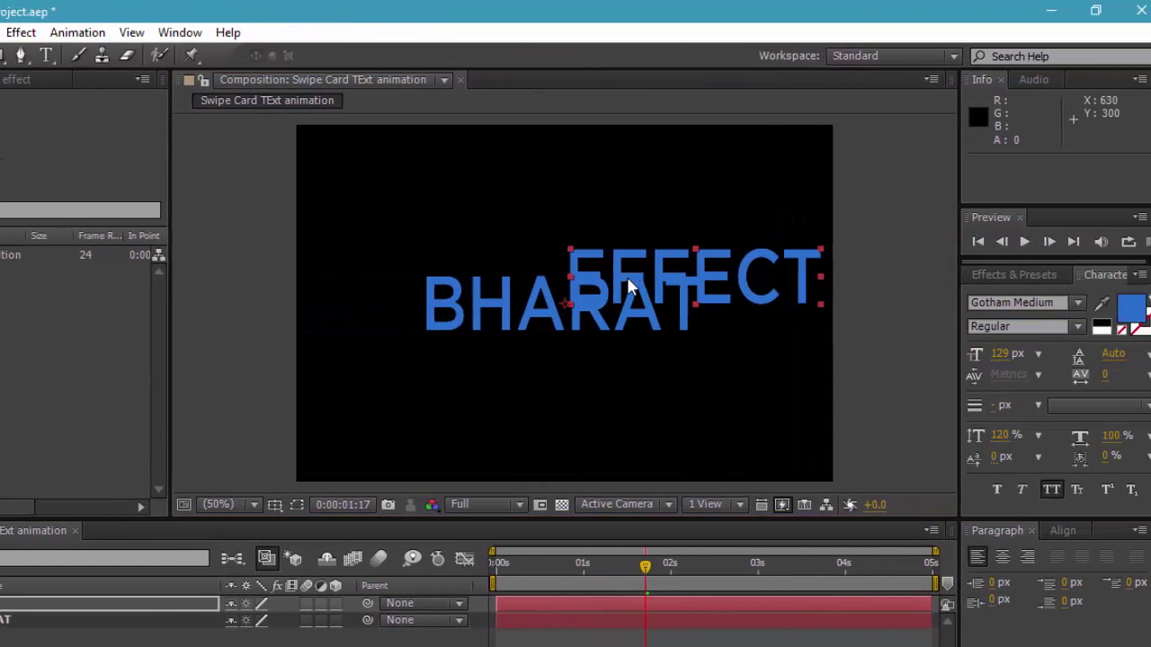
pyautogui.moveTo(628, 279); pyautogui.dragTo(606, 365)
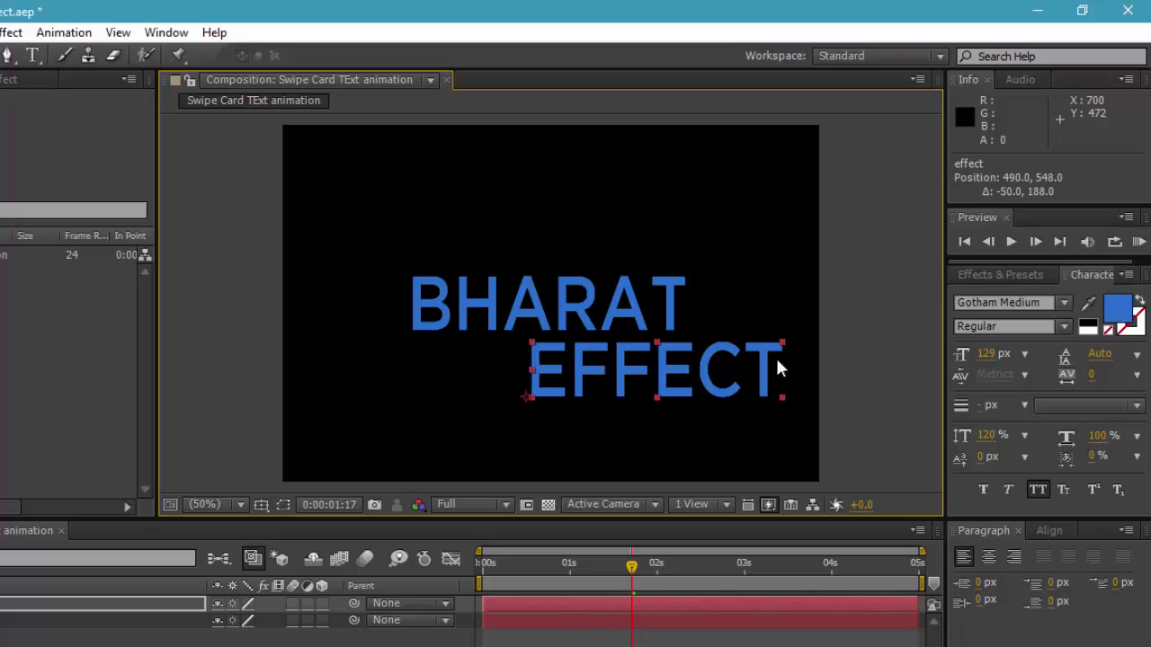
pyautogui.moveTo(978, 355); pyautogui.dragTo(894, 352)
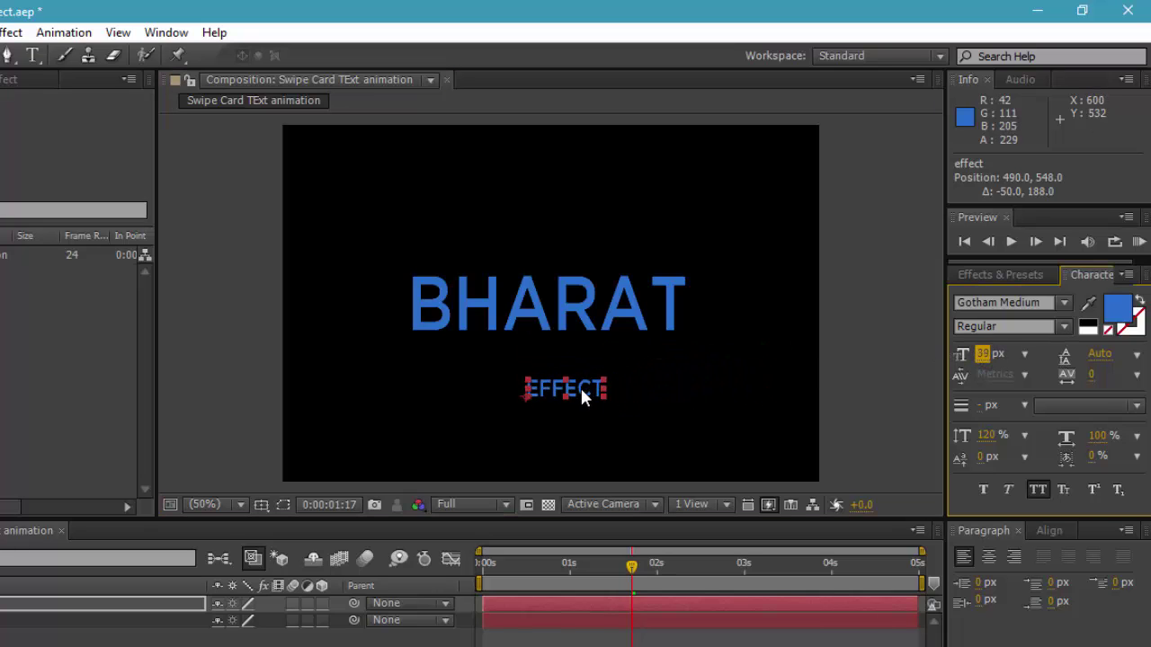
pyautogui.moveTo(595, 389); pyautogui.dragTo(656, 357)
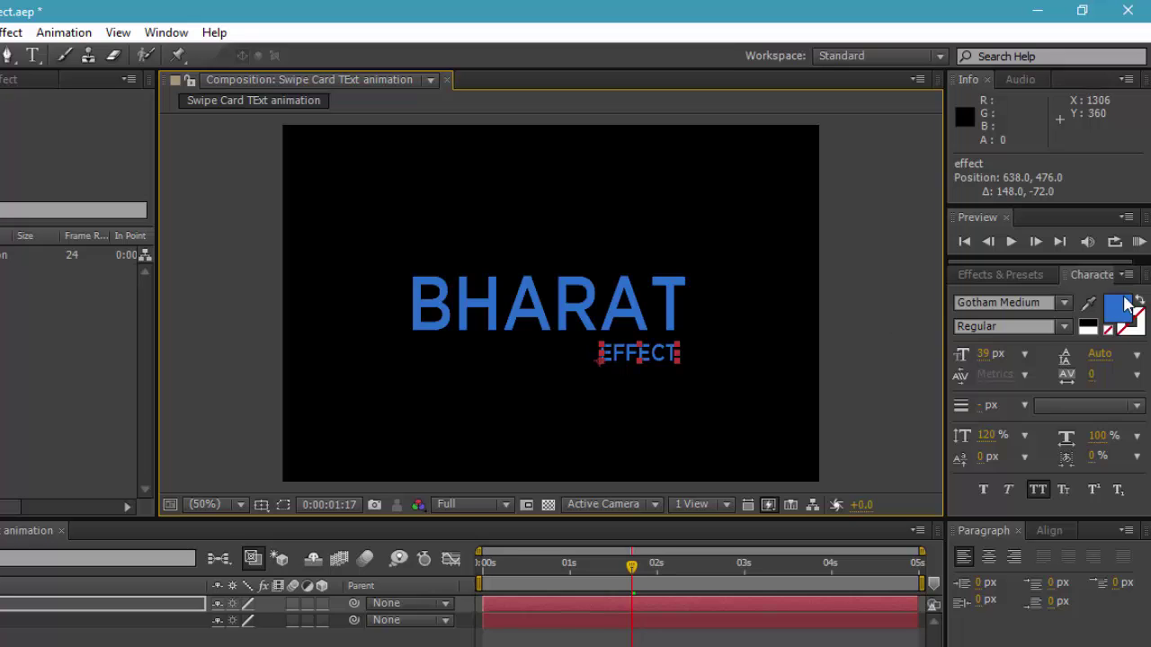
# - Set the EFFECT text fill colour to white (FFFFFF)
pyautogui.click(1126, 312)
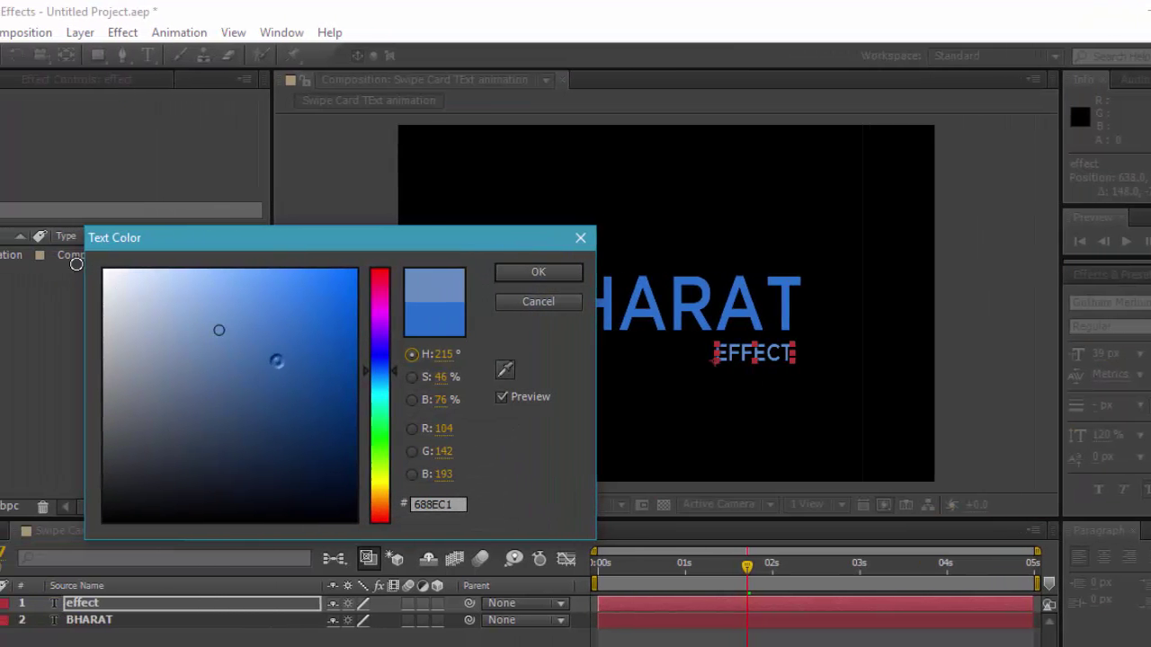
pyautogui.click(155, 270)
pyautogui.click(622, 273)
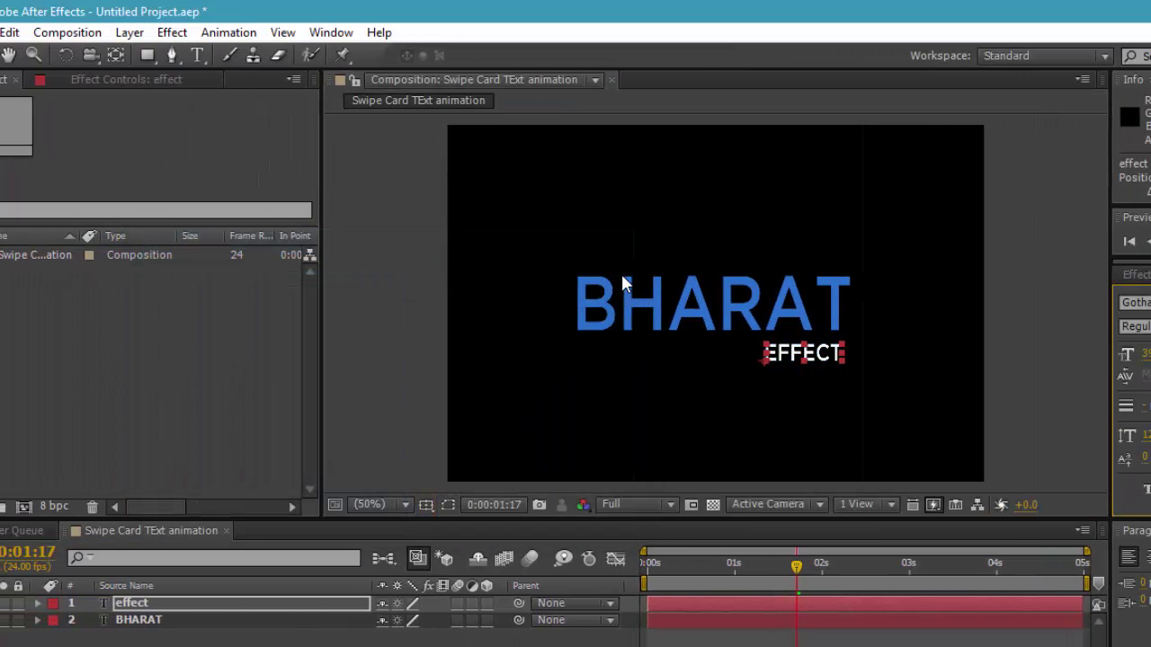
# - Switch to the Rectangle tool (Q) and select the EFFECT layer
pyautogui.click(334, 438)
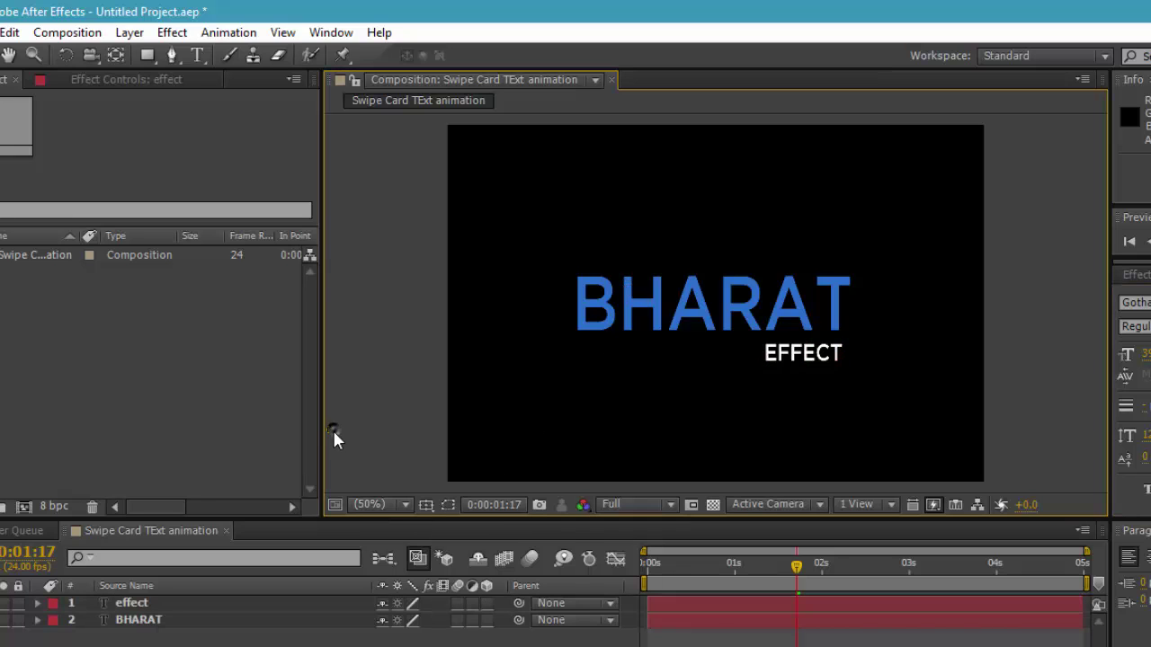
pyautogui.press('q')
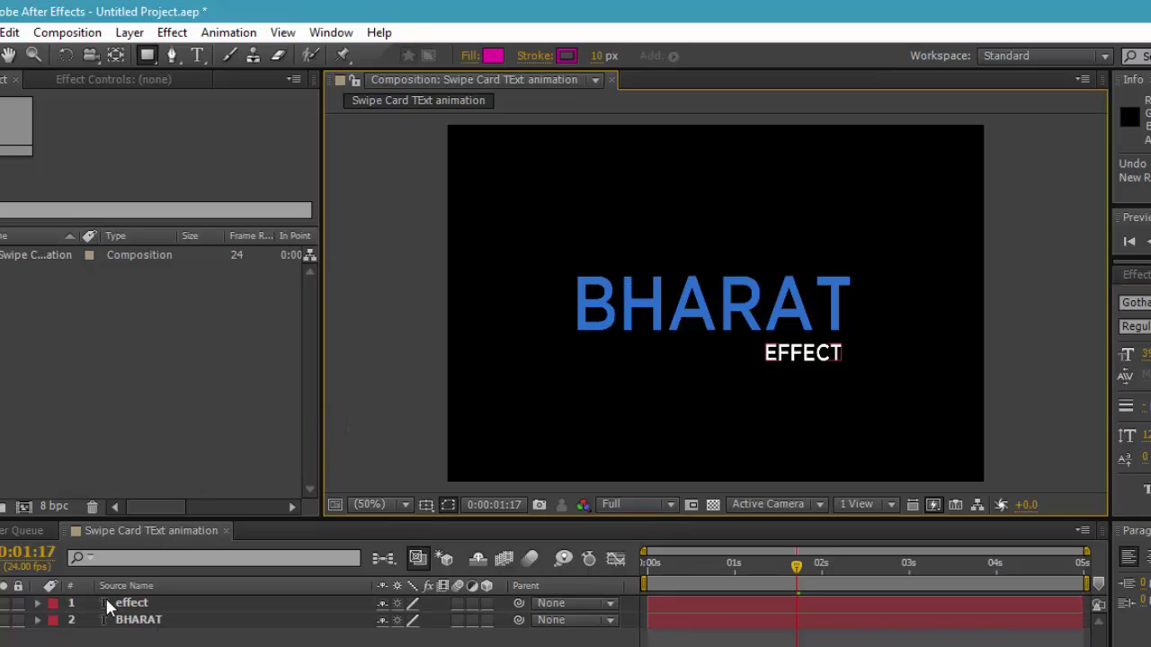
pyautogui.click(141, 605)
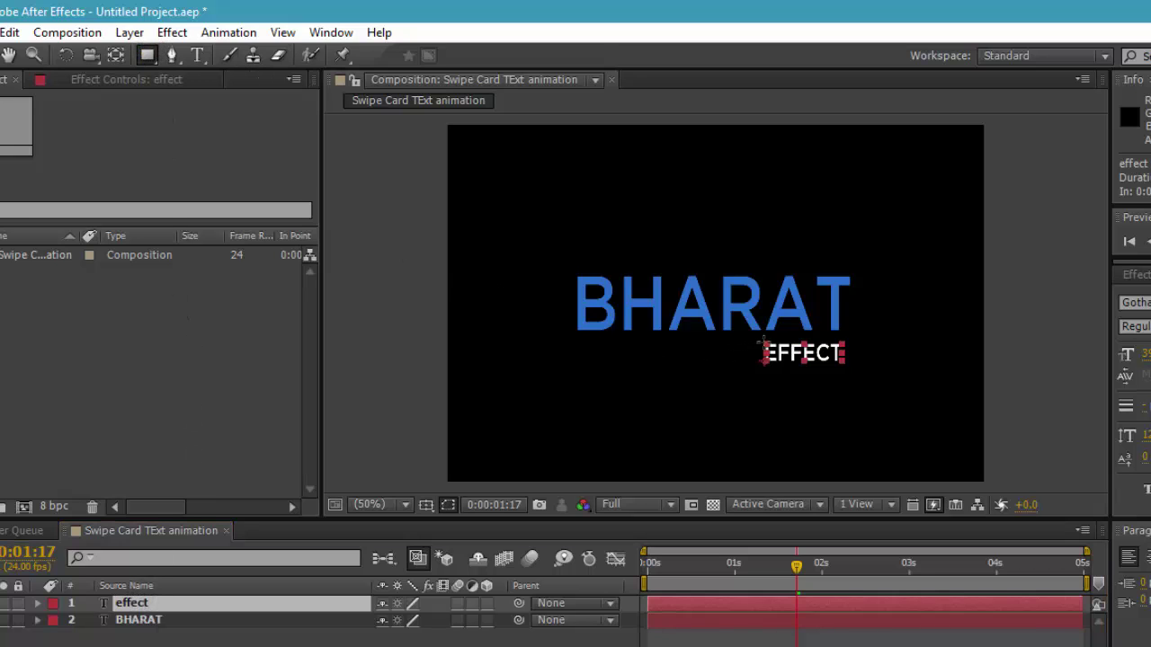
# - Draw a rectangular mask around EFFECT and set a Mask Path keyframe at 2 seconds
pyautogui.moveTo(762, 340); pyautogui.dragTo(850, 367)
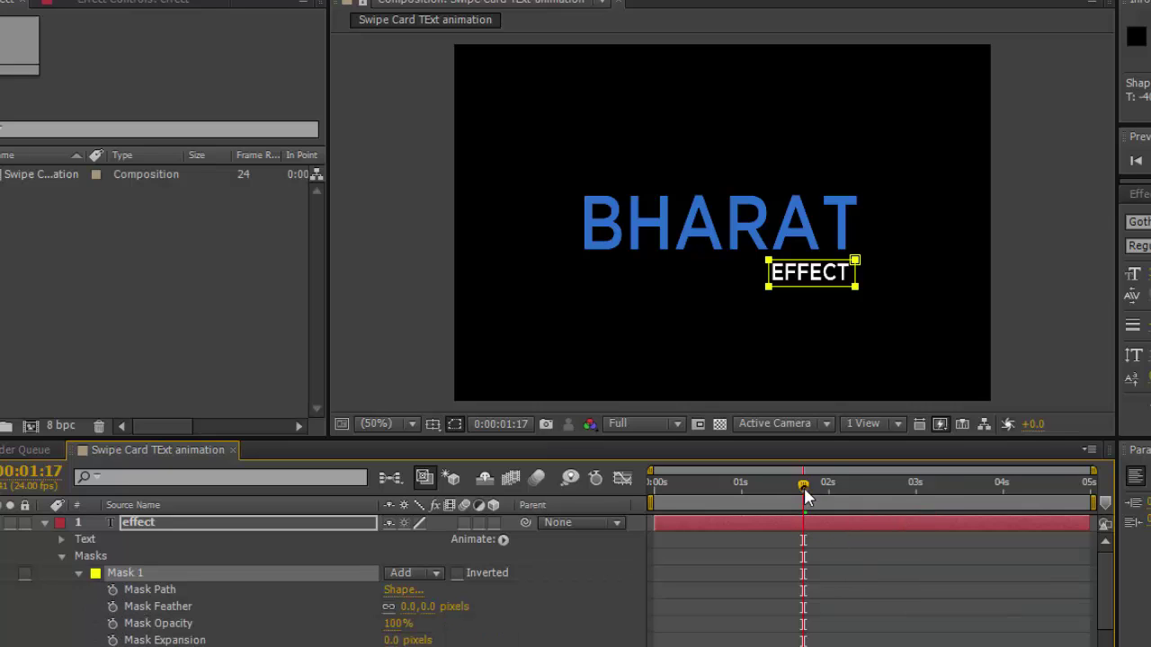
pyautogui.moveTo(804, 488); pyautogui.dragTo(828, 488)
pyautogui.click(113, 589)
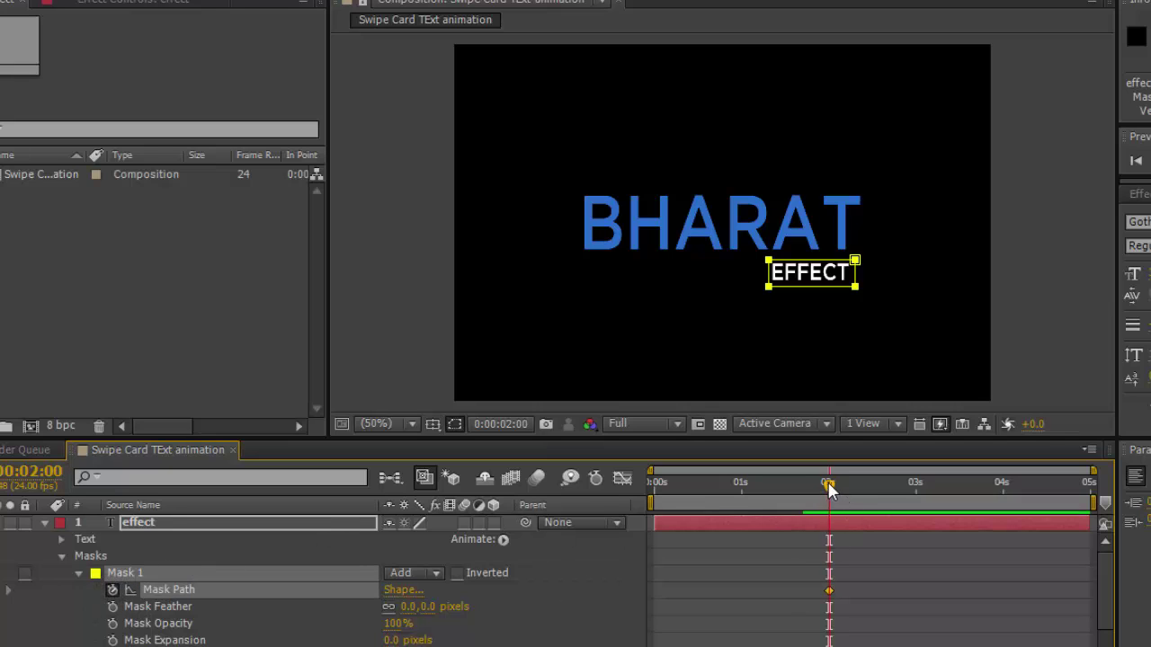
# - Collapse the mask to a thin line at 1 second, then play and scrub to check the reveal
pyautogui.moveTo(828, 487); pyautogui.dragTo(740, 479)
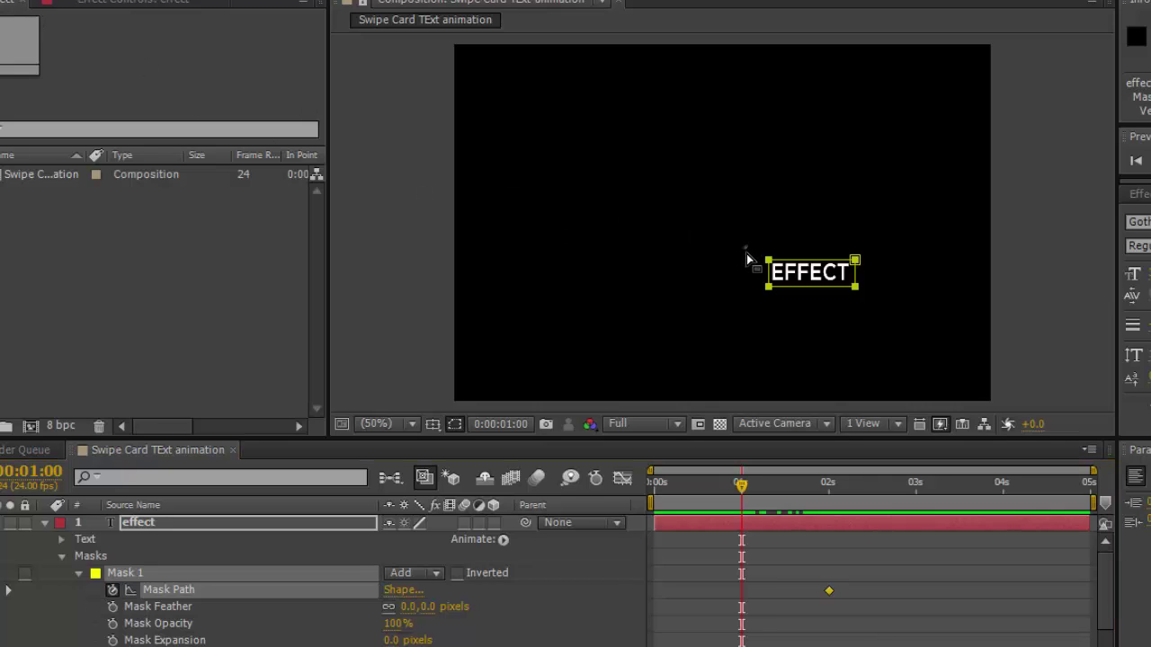
pyautogui.moveTo(744, 248); pyautogui.dragTo(779, 318)
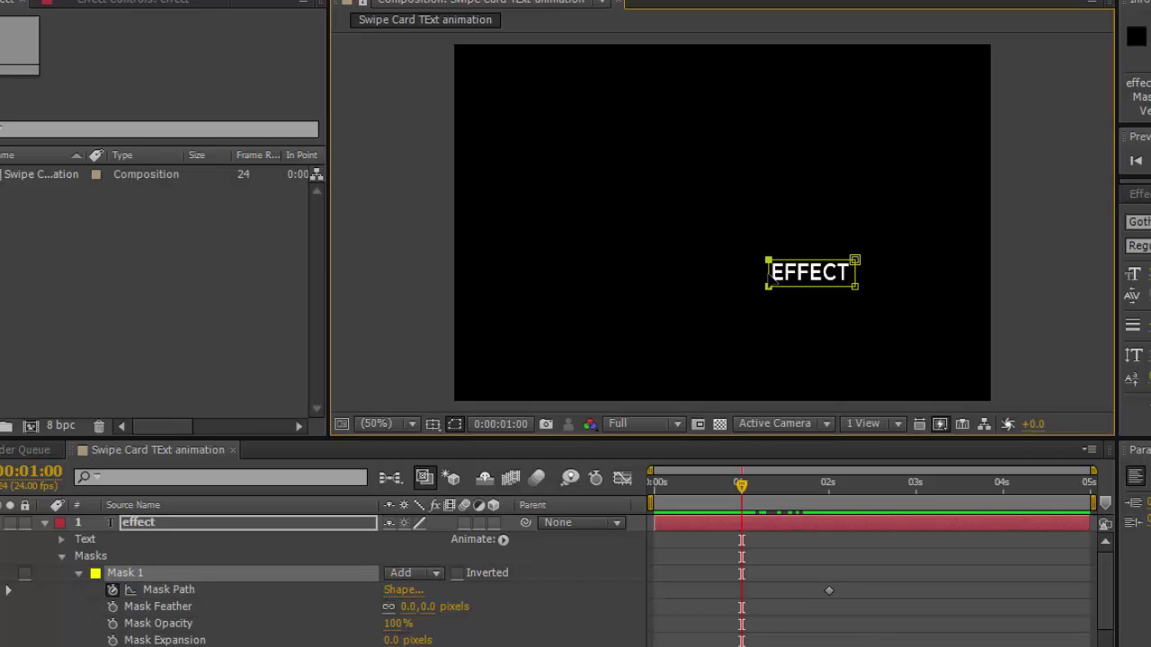
pyautogui.moveTo(769, 278)
pyautogui.mouseDown()
pyautogui.moveTo(841, 267)
pyautogui.moveTo(857, 277)
pyautogui.mouseUp()
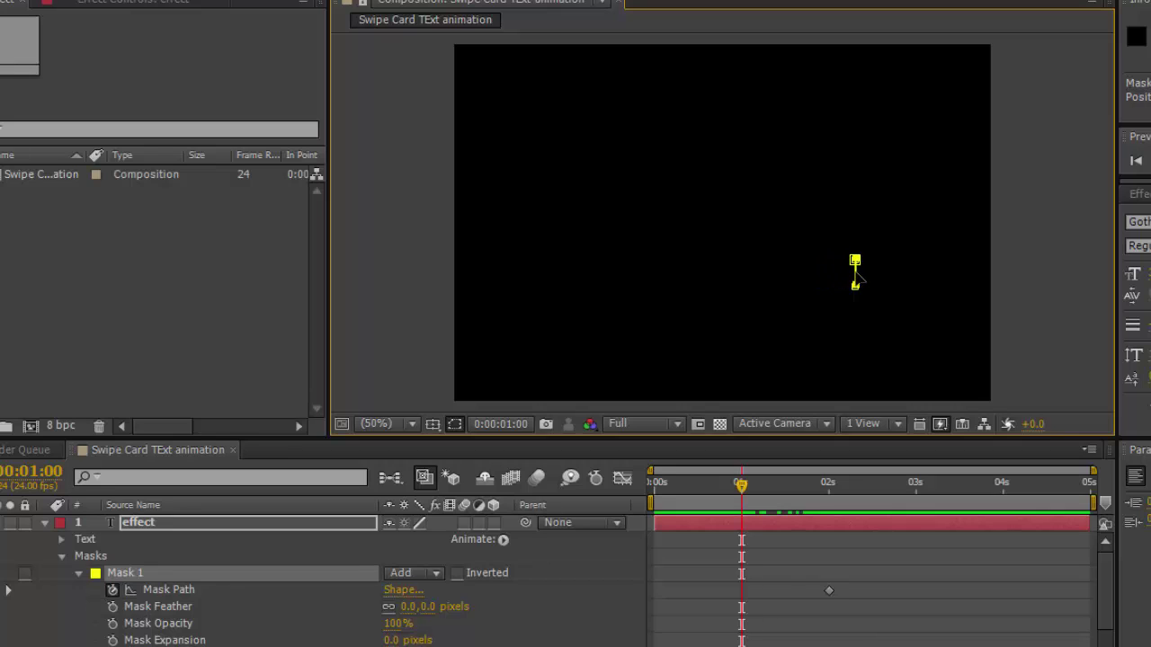
pyautogui.moveTo(856, 277); pyautogui.dragTo(856, 277)
pyautogui.press('space')
pyautogui.moveTo(682, 483); pyautogui.dragTo(915, 502)
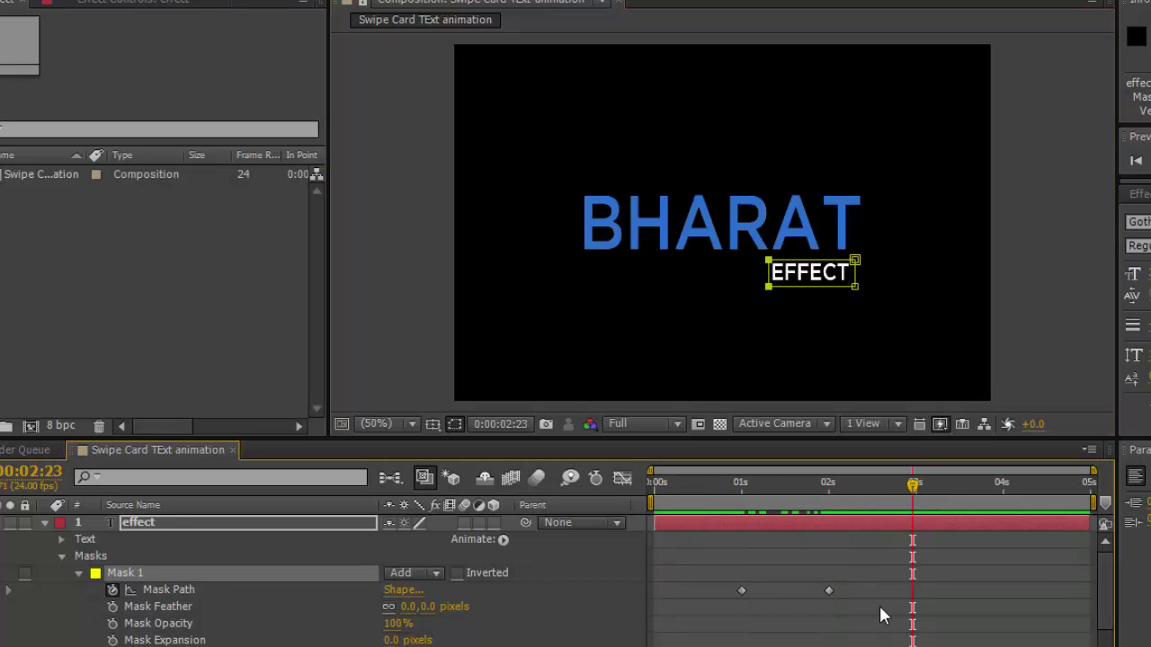
# - Apply Easy Ease to both EFFECT Mask Path keyframes
pyautogui.moveTo(869, 611); pyautogui.dragTo(696, 578)
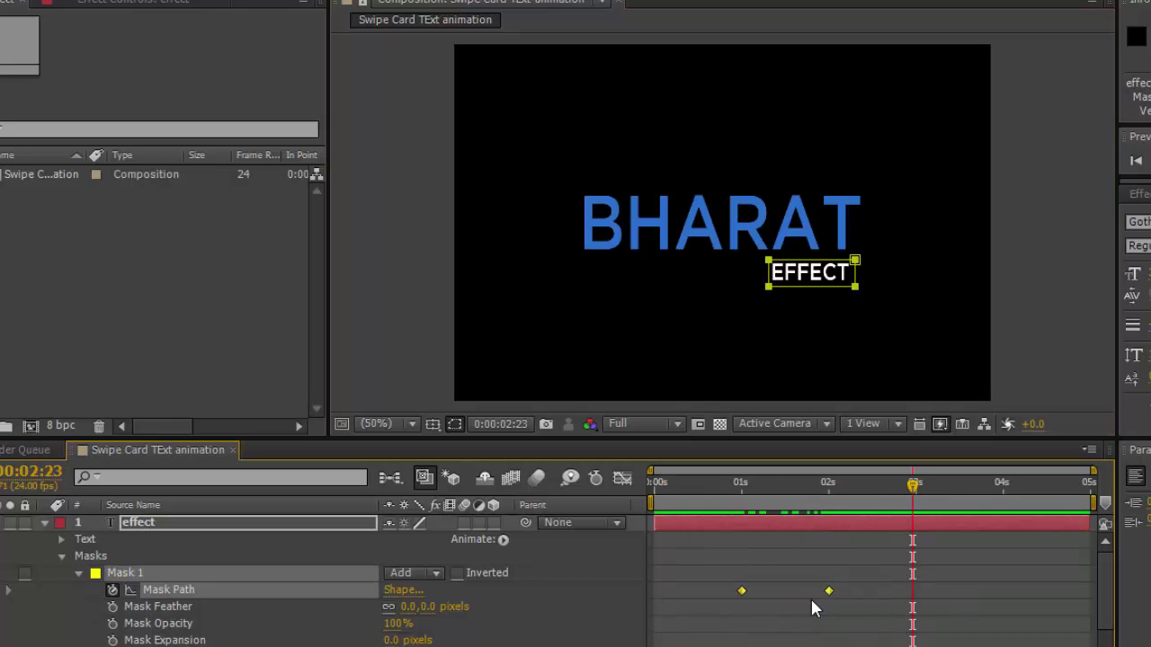
pyautogui.rightClick(828, 591)
pyautogui.moveTo(845, 580)
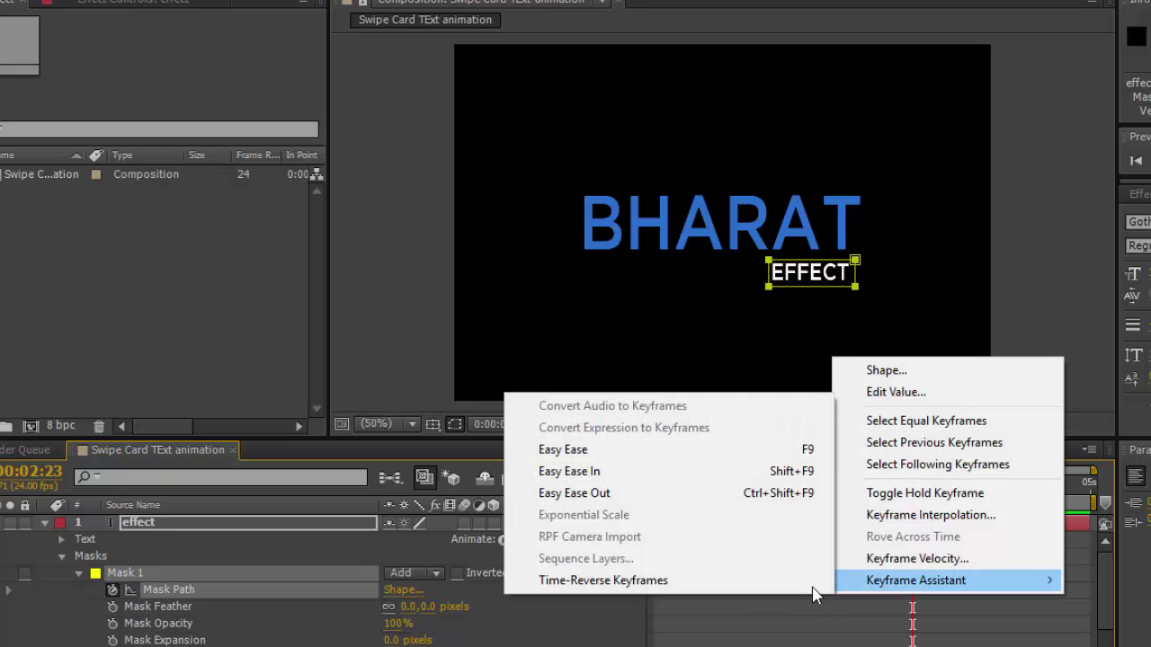
pyautogui.click(691, 449)
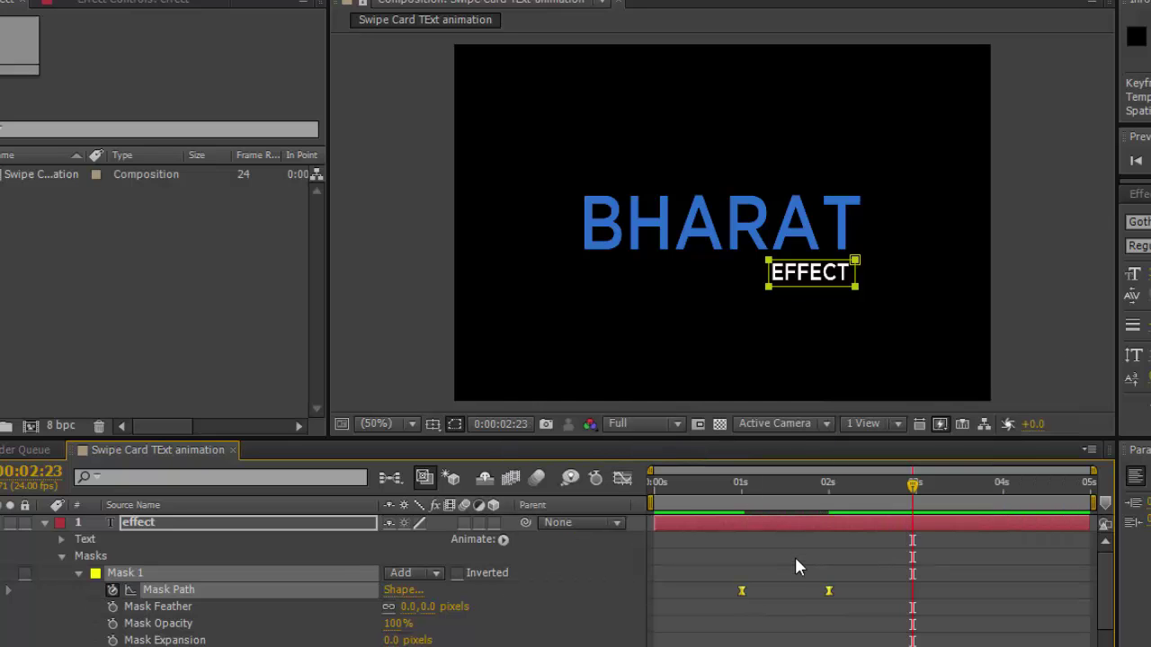
# - In the Graph Editor, drag the influence so the reveal starts fast and settles slowly
pyautogui.click(622, 478)
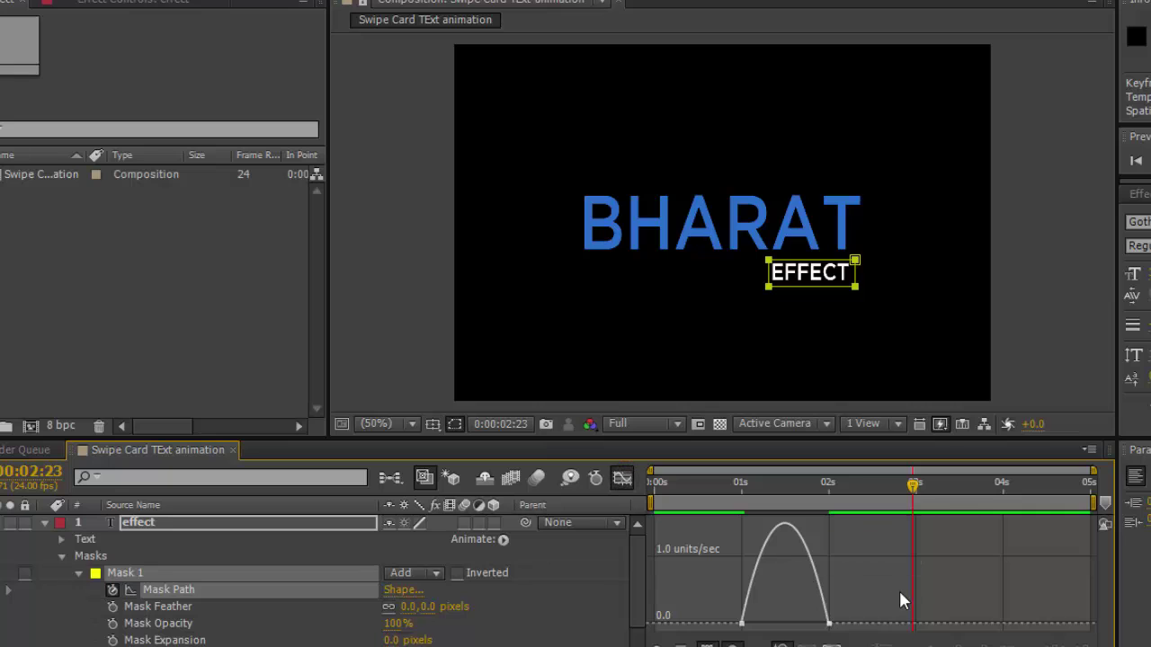
pyautogui.moveTo(862, 595); pyautogui.dragTo(701, 637)
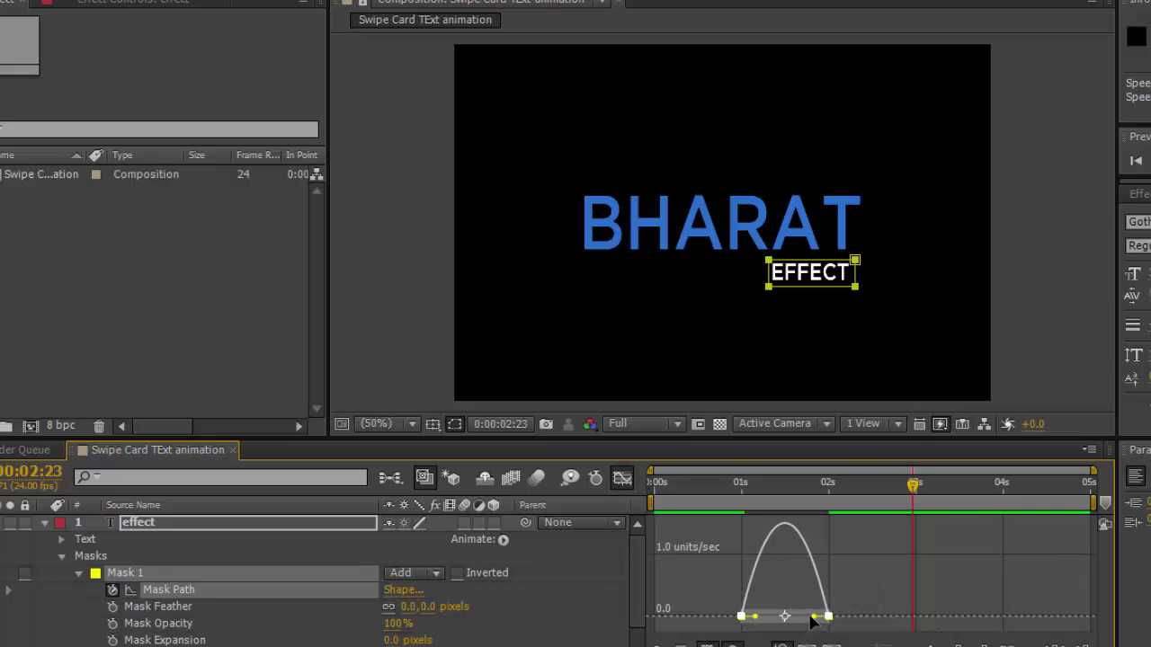
pyautogui.moveTo(814, 619); pyautogui.dragTo(751, 621)
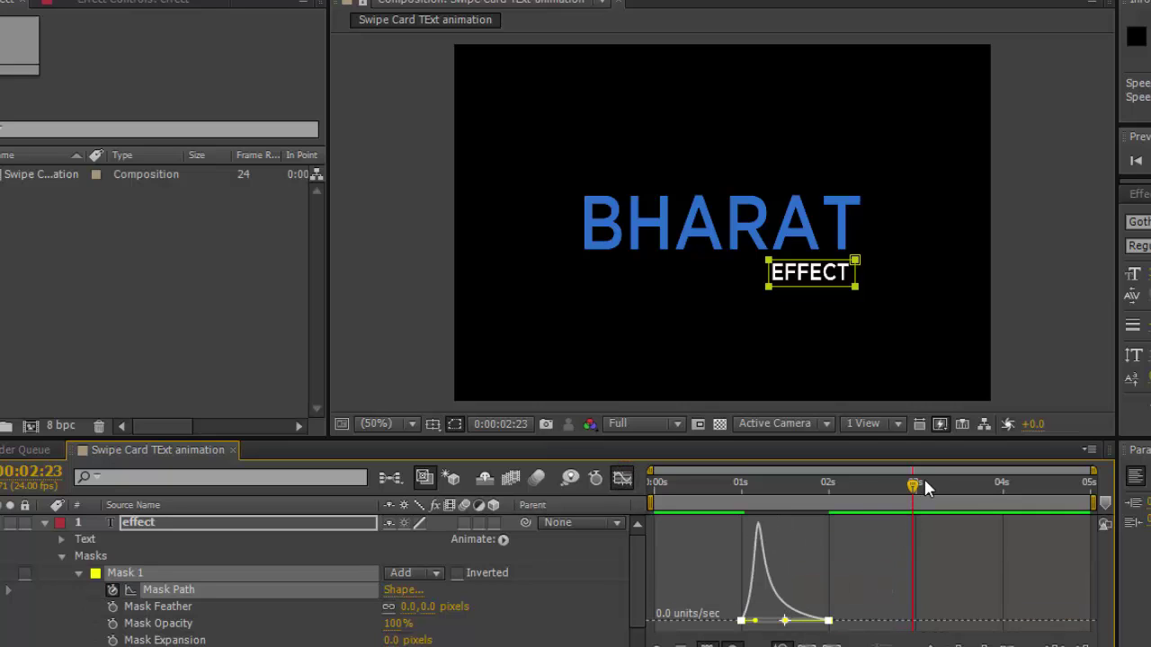
pyautogui.moveTo(911, 485); pyautogui.dragTo(804, 527)
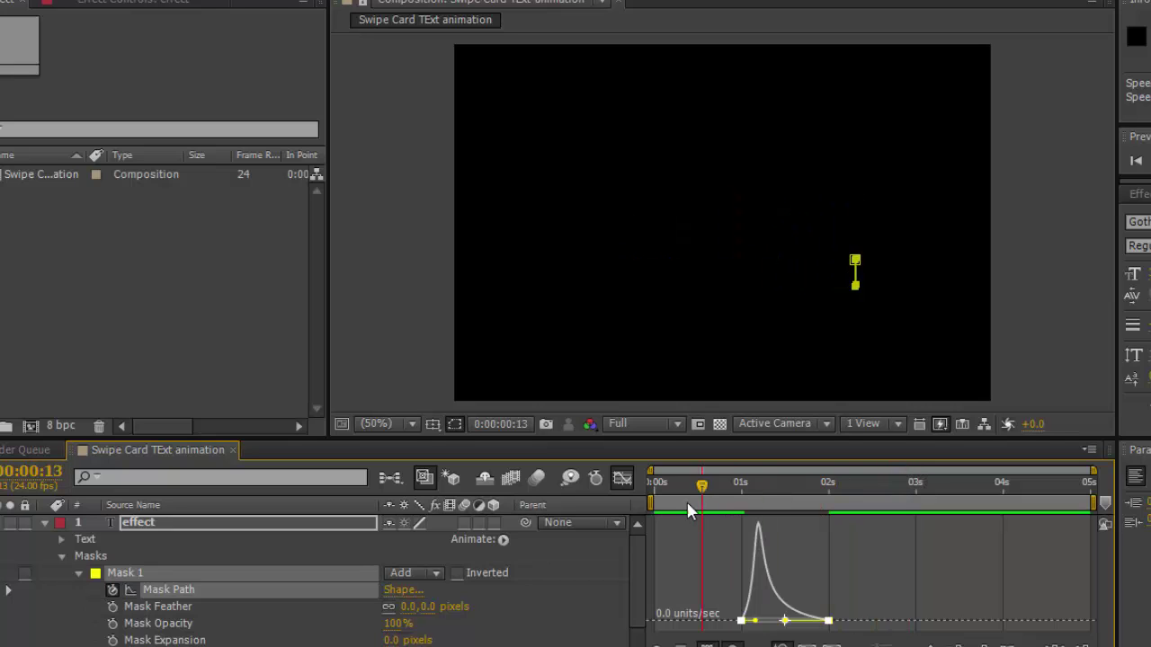
# - Hide the mask outline, collapse the effect layer's properties and select that layer
pyautogui.click(456, 423)
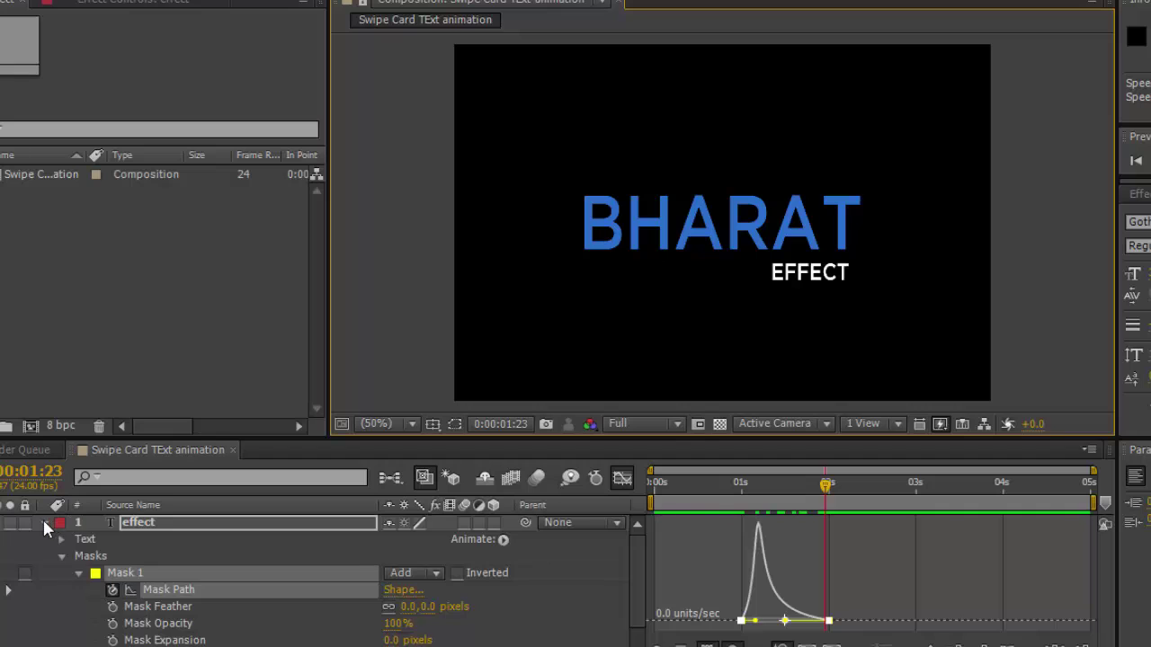
pyautogui.click(44, 522)
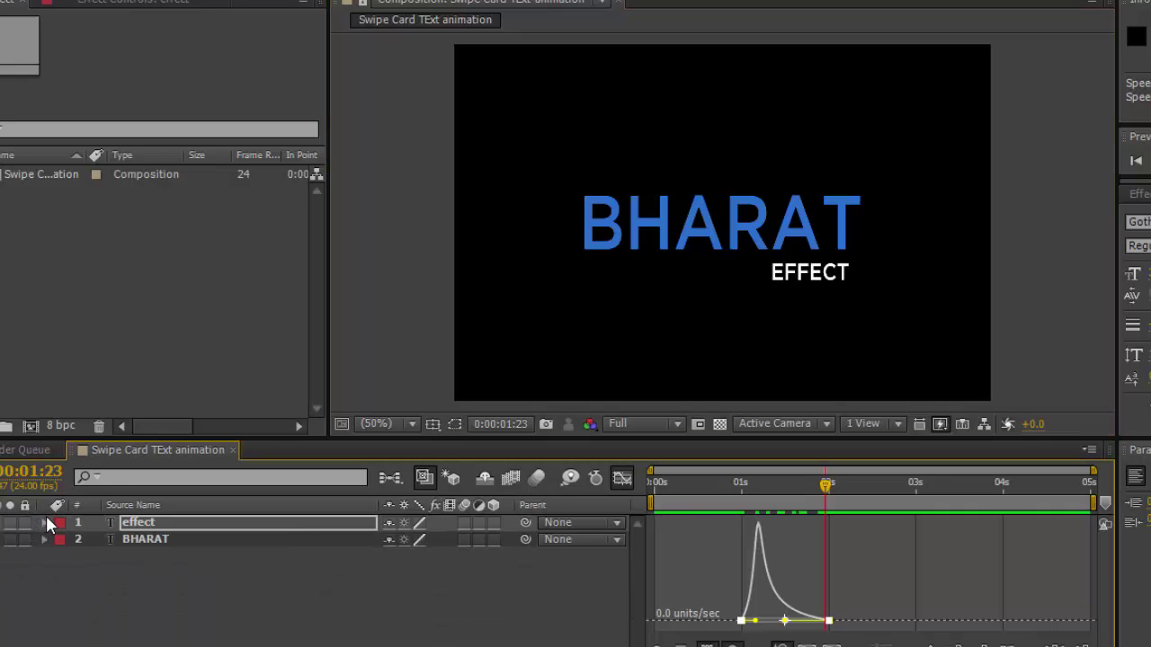
pyautogui.click(144, 526)
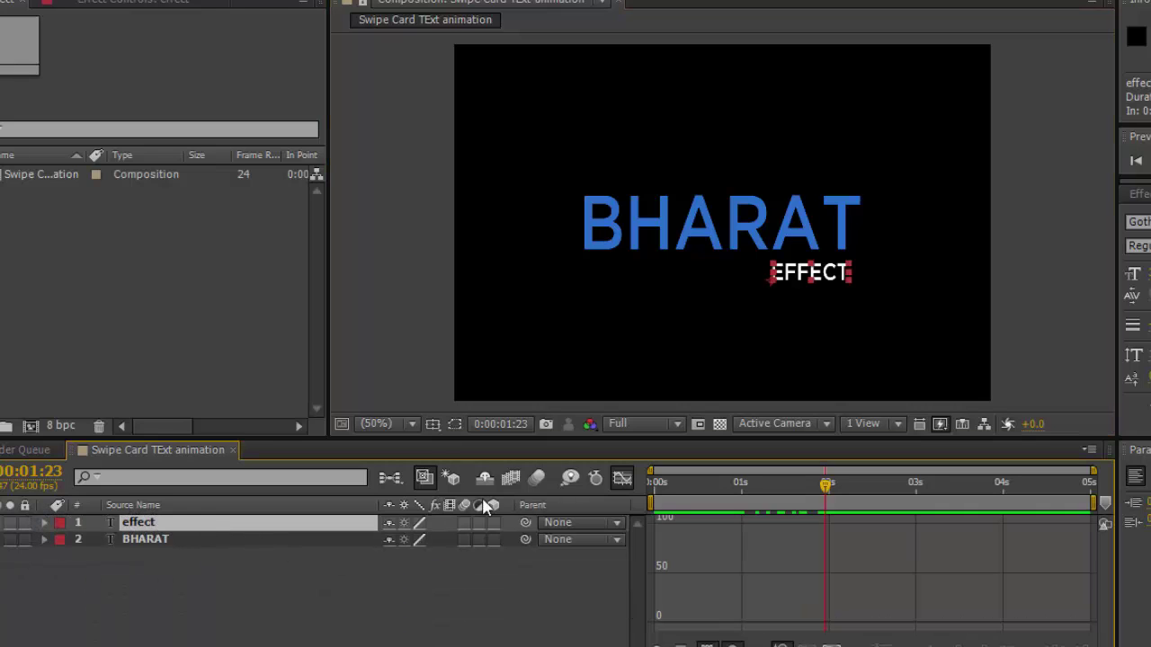
# - Copy and paste the effect layer, then position the copy above BHARAT's left end
pyautogui.click(621, 477)
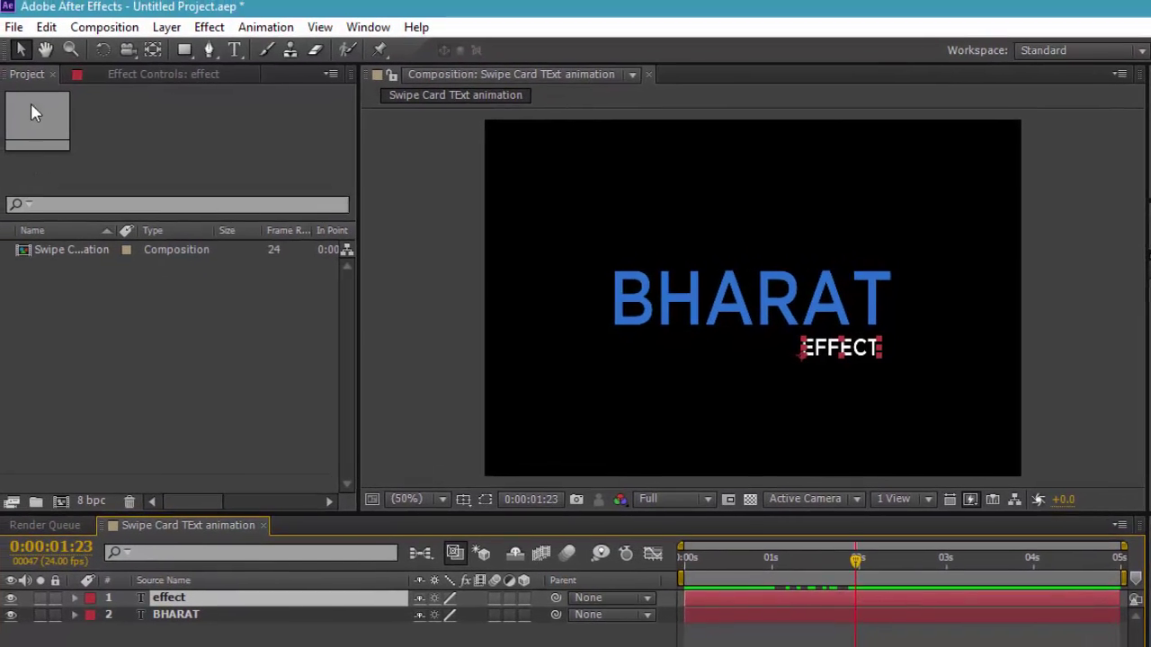
pyautogui.click(48, 33)
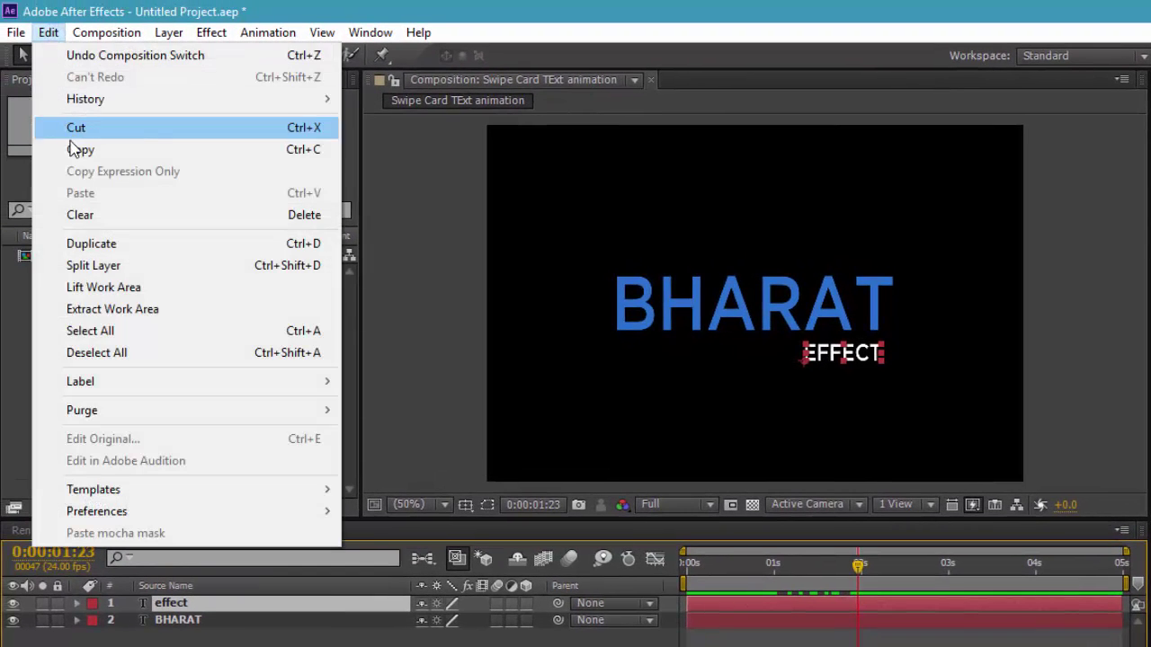
pyautogui.click(72, 150)
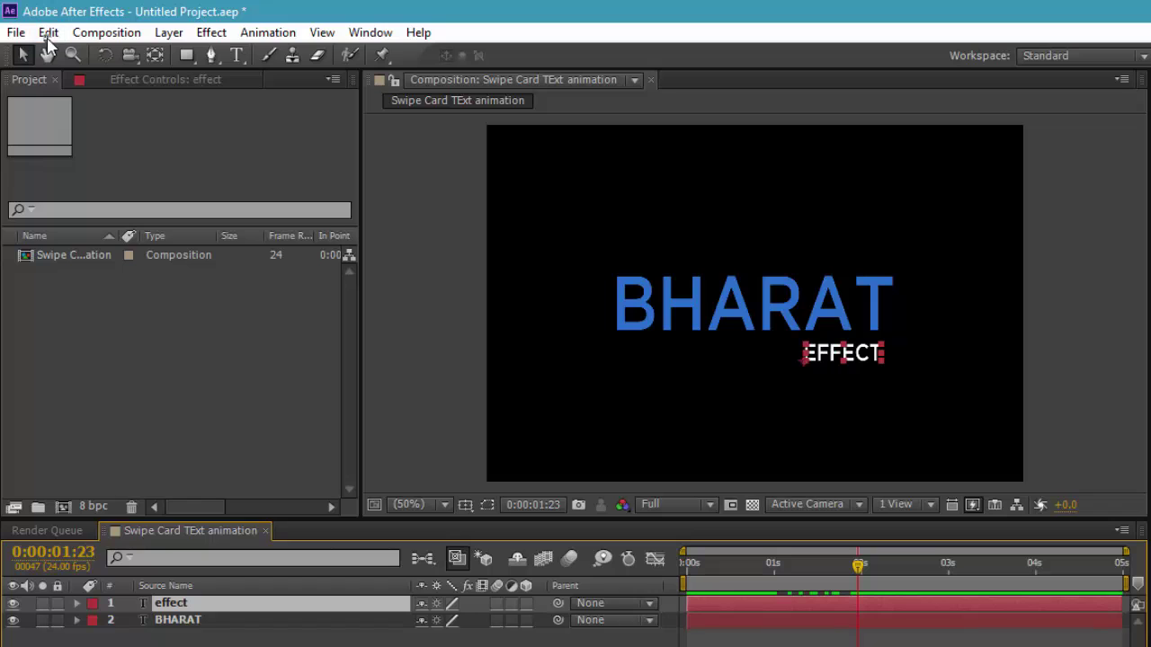
pyautogui.click(48, 34)
pyautogui.click(60, 195)
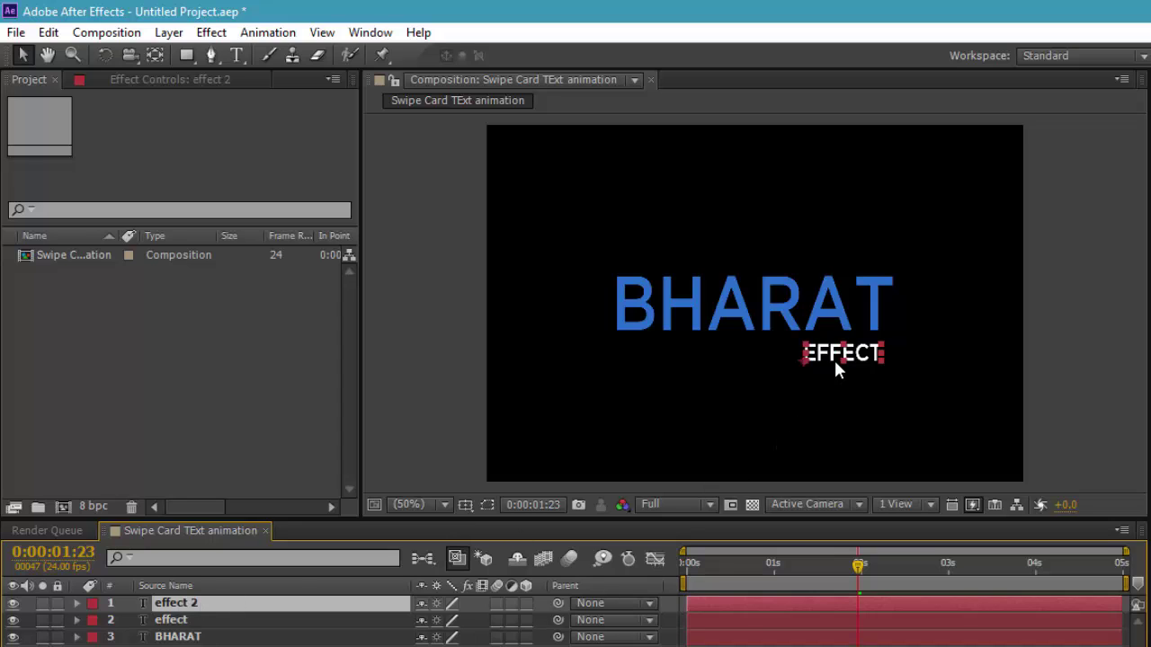
pyautogui.moveTo(835, 353)
pyautogui.mouseDown()
pyautogui.moveTo(654, 253)
pyautogui.moveTo(650, 269)
pyautogui.mouseUp()
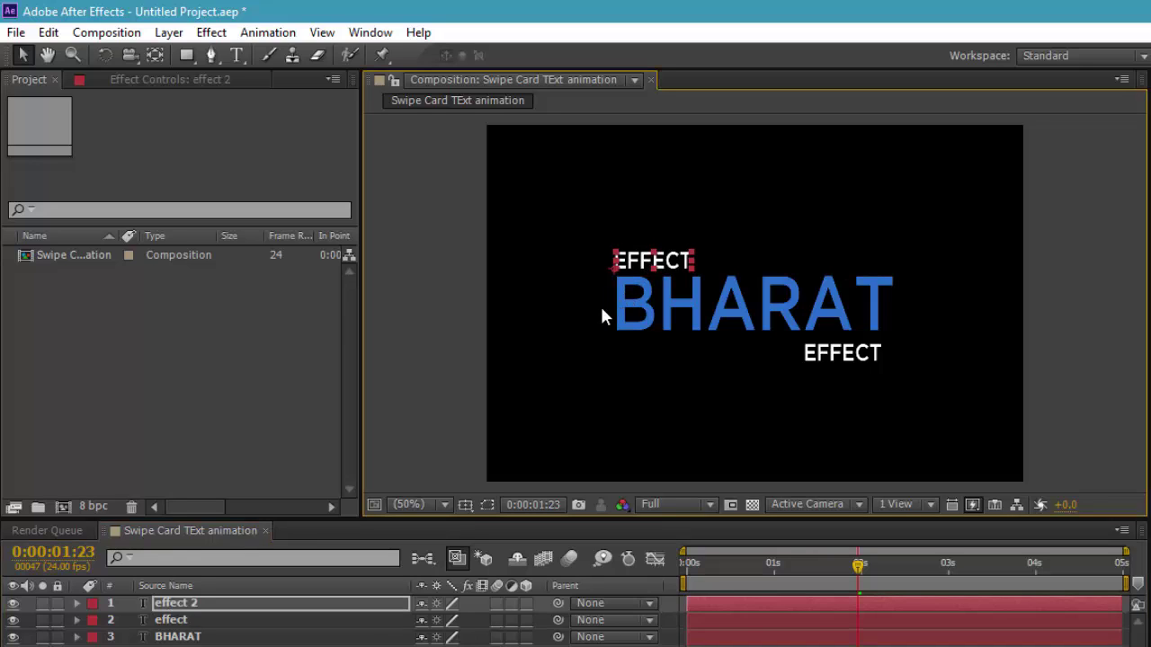
pyautogui.press('Right')
pyautogui.press('Right')
pyautogui.press('Right')
pyautogui.press('Right')
pyautogui.press('Right')
pyautogui.press('Right')
pyautogui.press('Right')
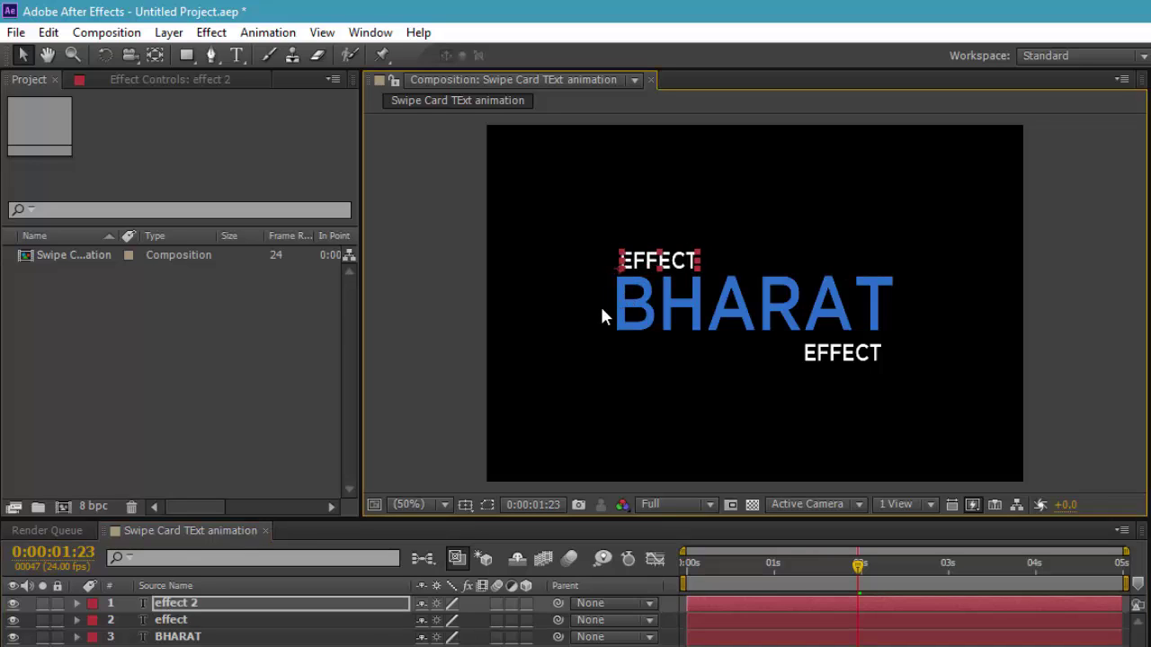
# - Change the top duplicate's text from EFFECT to AFTER with the Type tool
pyautogui.click(233, 55)
pyautogui.click(660, 260)
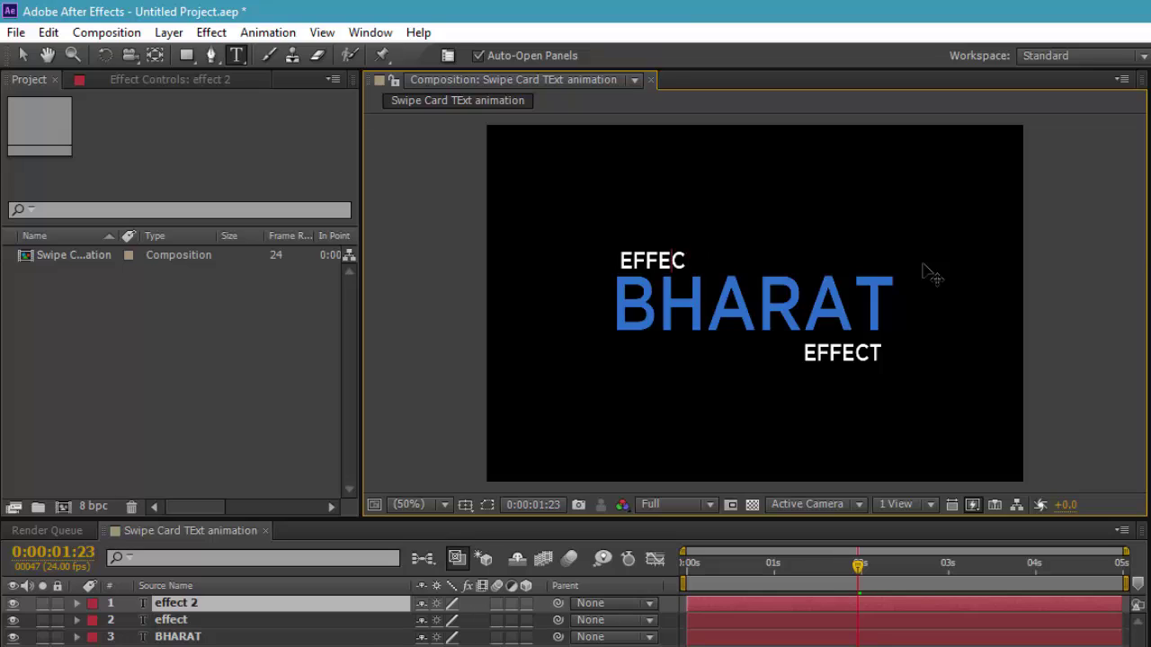
pyautogui.press('BackSpace')
pyautogui.press('BackSpace')
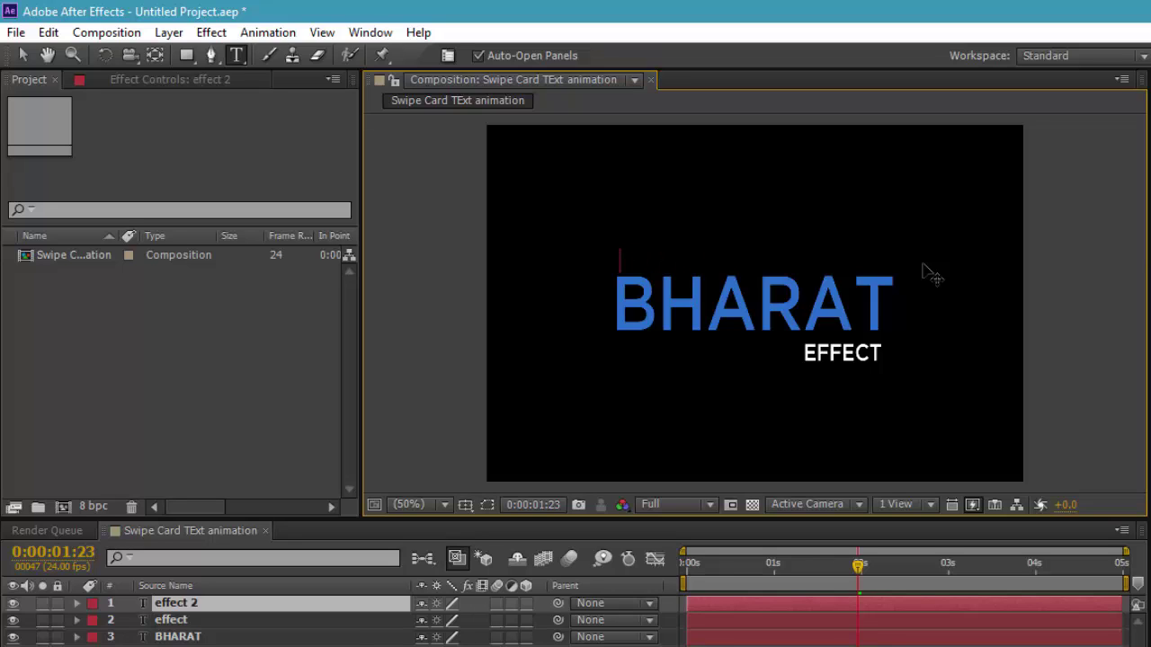
pyautogui.write('AFTER')
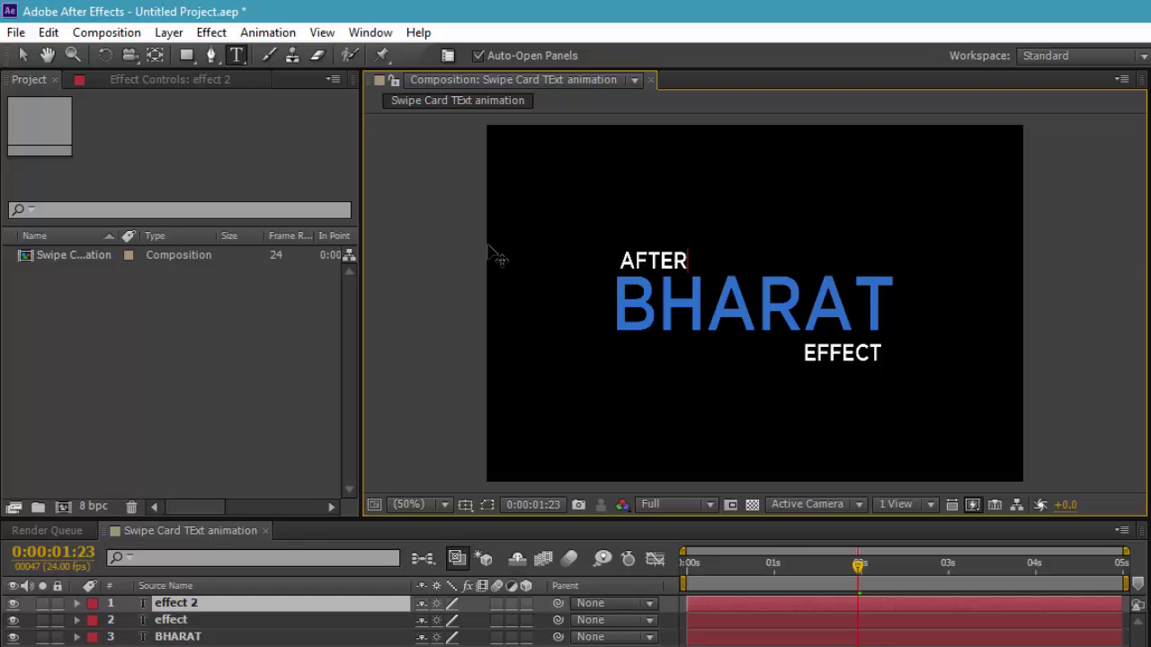
pyautogui.click(25, 54)
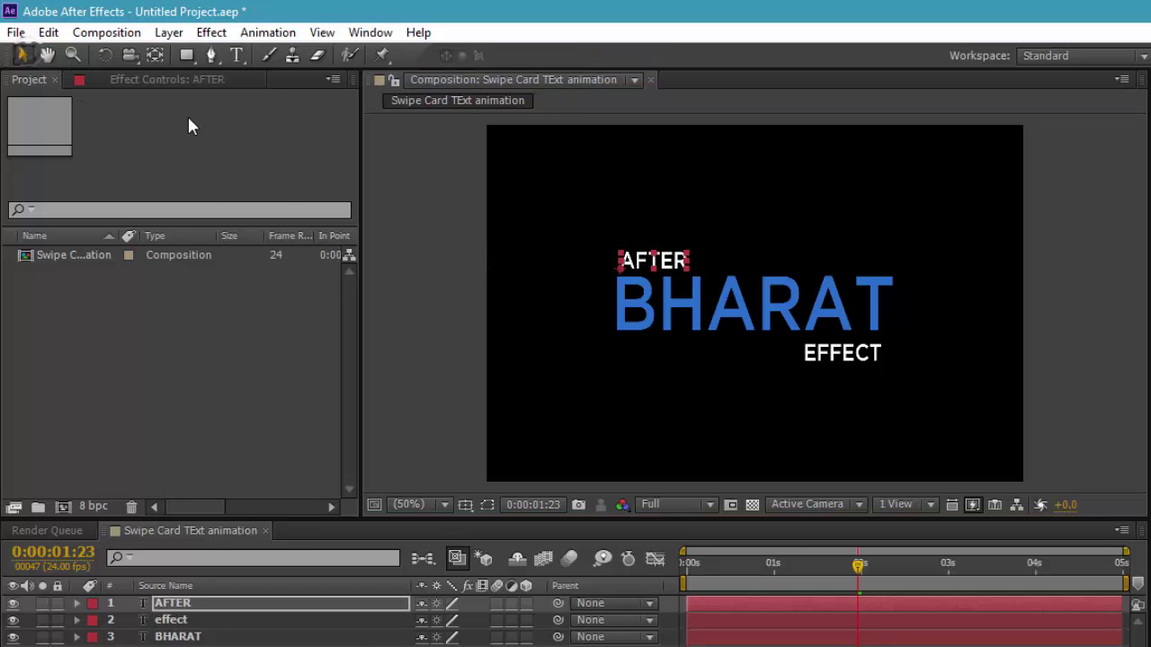
# - Preview the animation from the start and scrub through to check the title layout
pyautogui.moveTo(855, 576); pyautogui.dragTo(688, 567)
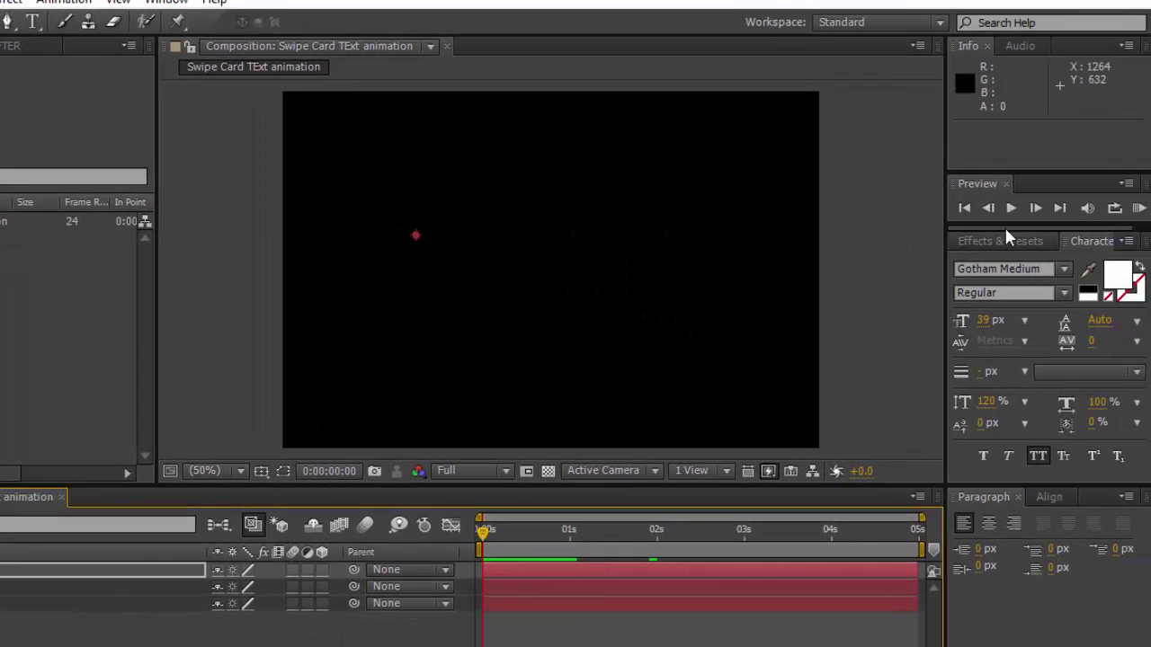
pyautogui.click(1008, 210)
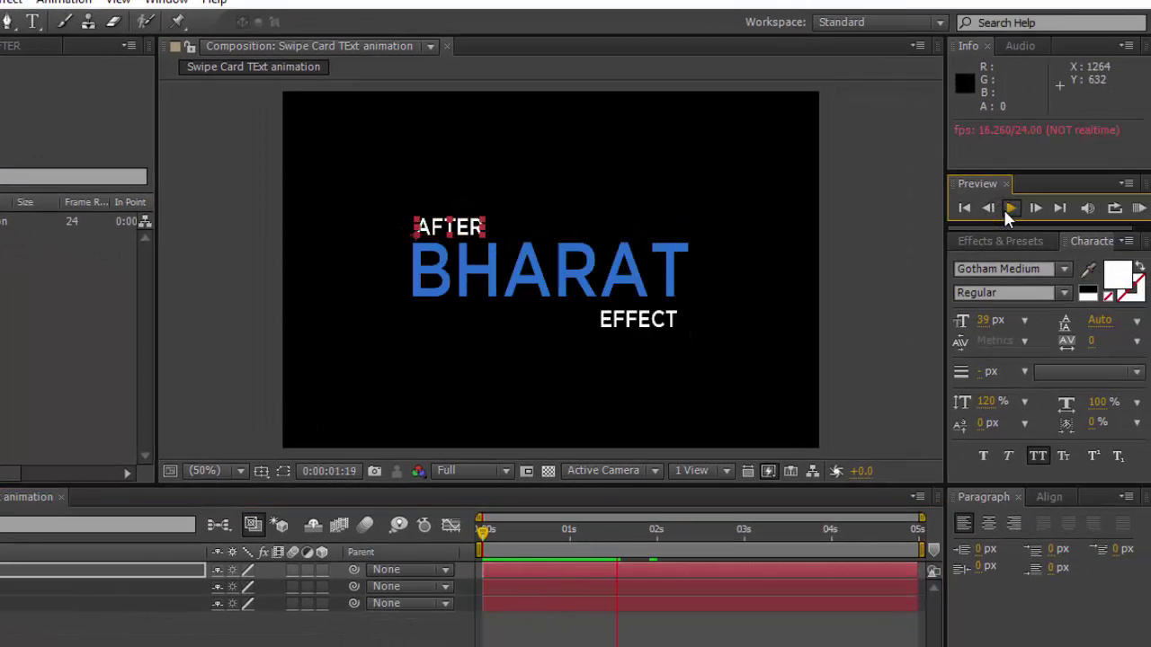
pyautogui.press('space')
pyautogui.click(378, 375)
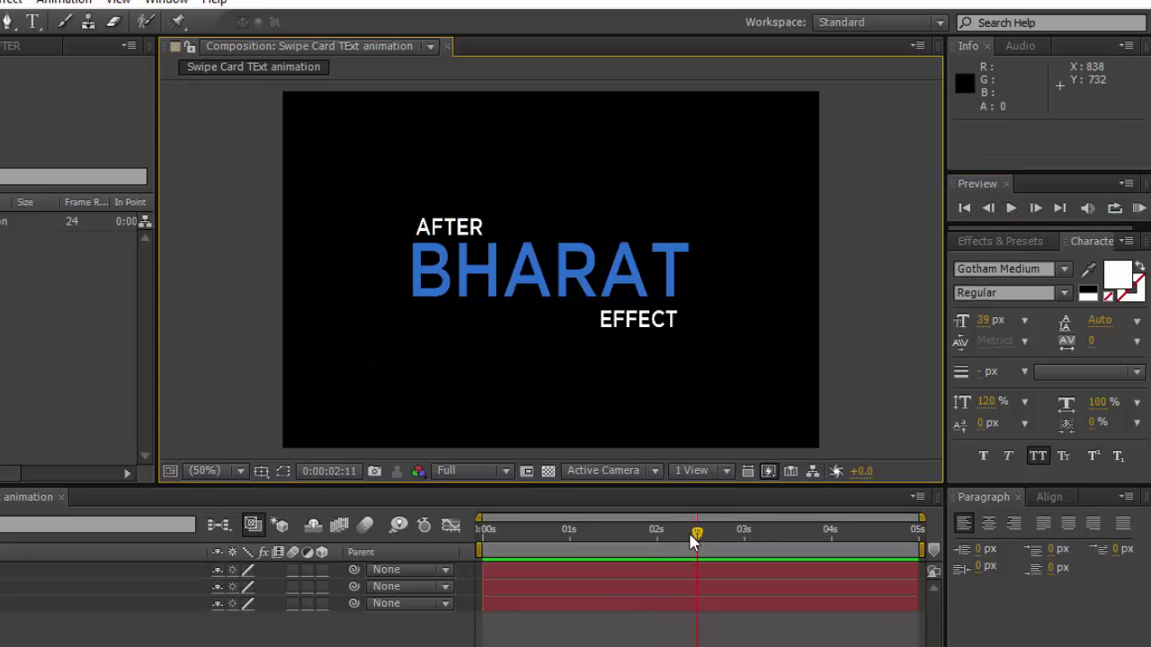
pyautogui.moveTo(697, 537)
pyautogui.mouseDown()
pyautogui.moveTo(644, 548)
pyautogui.moveTo(711, 542)
pyautogui.mouseUp()
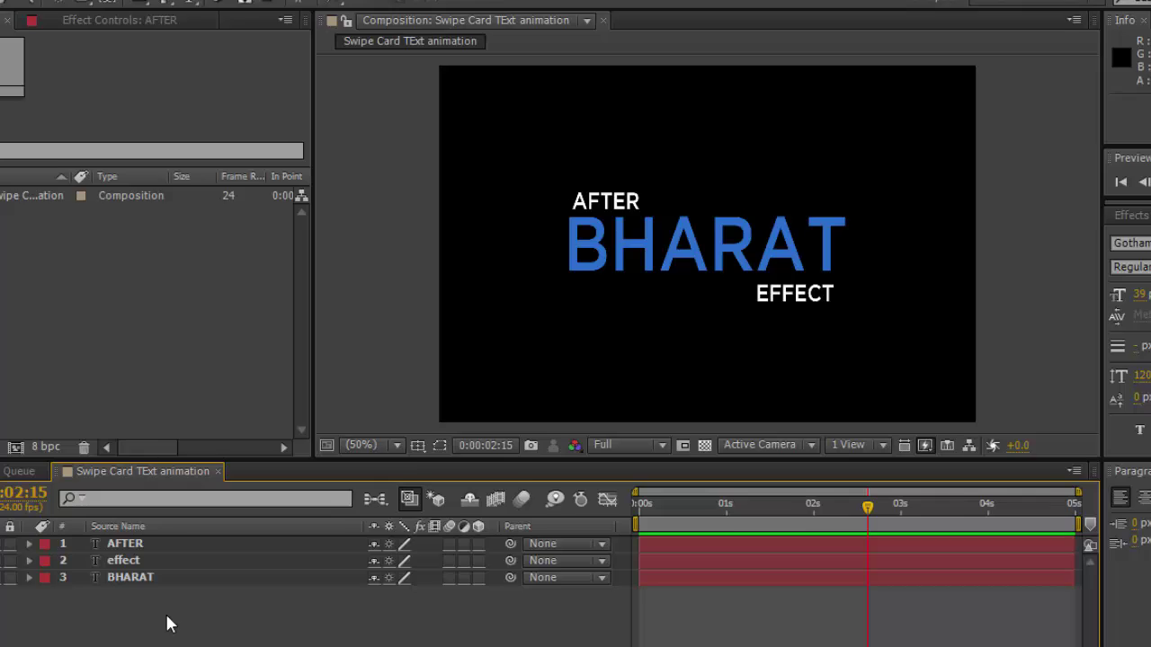
# - Add a new shape layer to the composition and expand its properties
pyautogui.rightClick(214, 608)
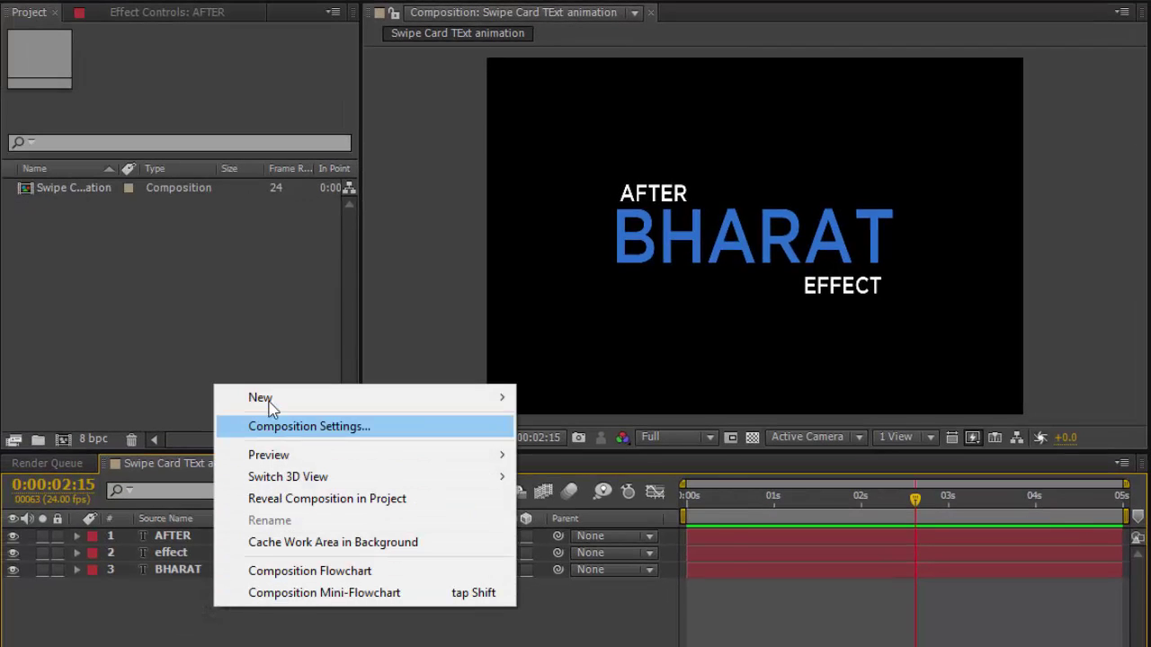
pyautogui.moveTo(267, 401)
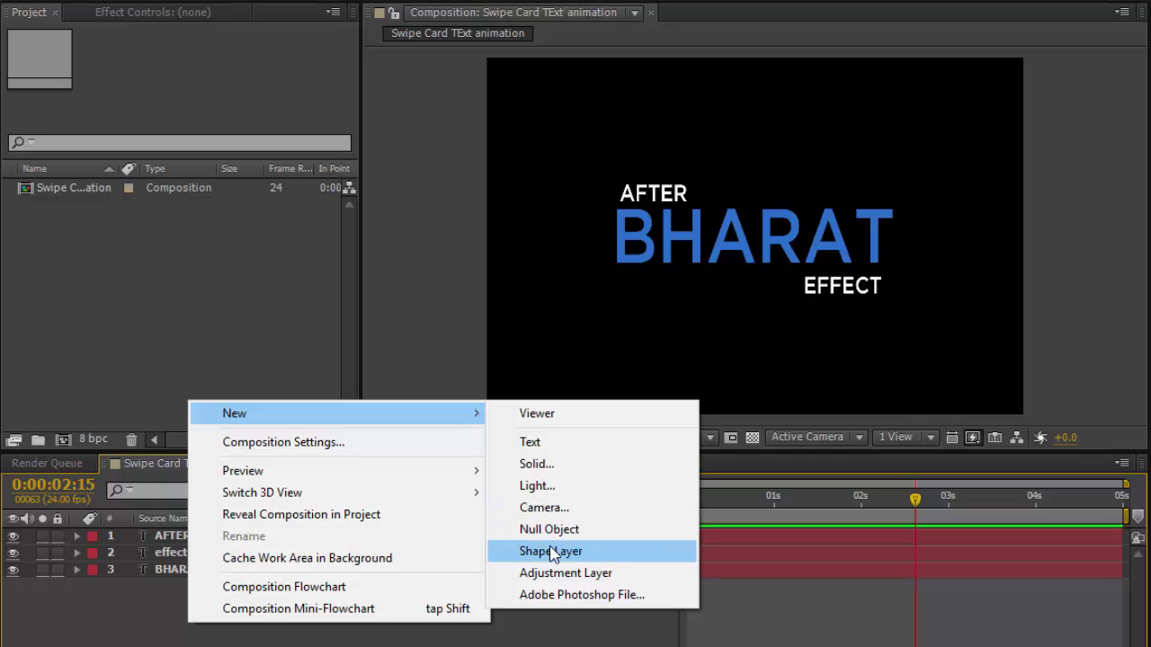
pyautogui.click(550, 551)
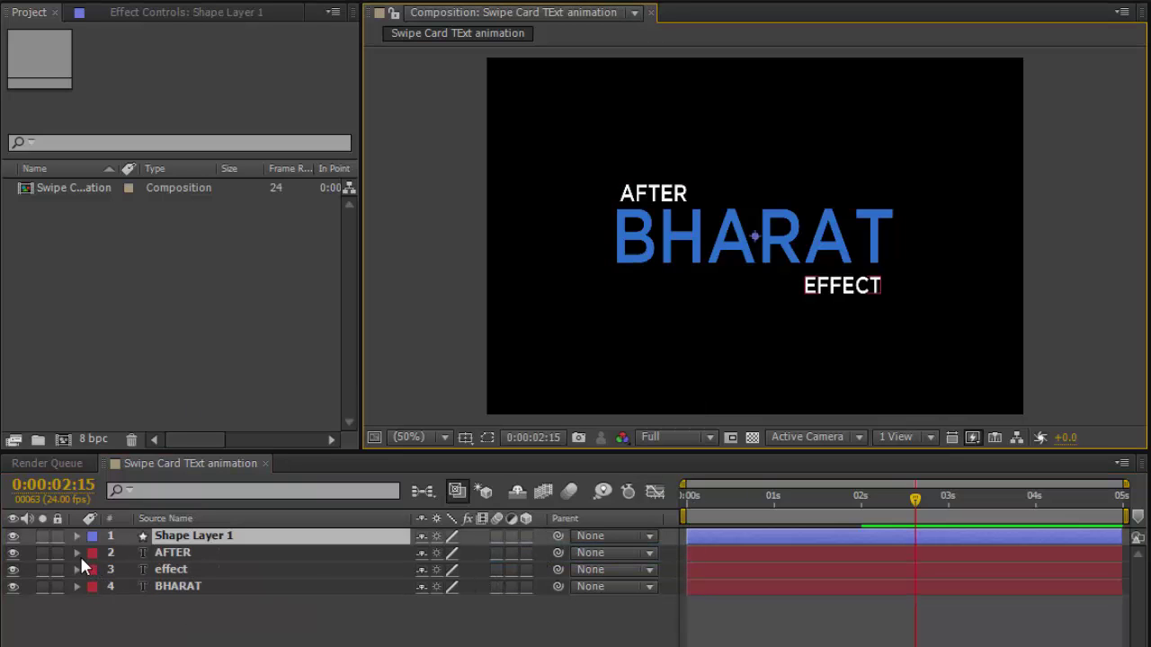
pyautogui.click(77, 536)
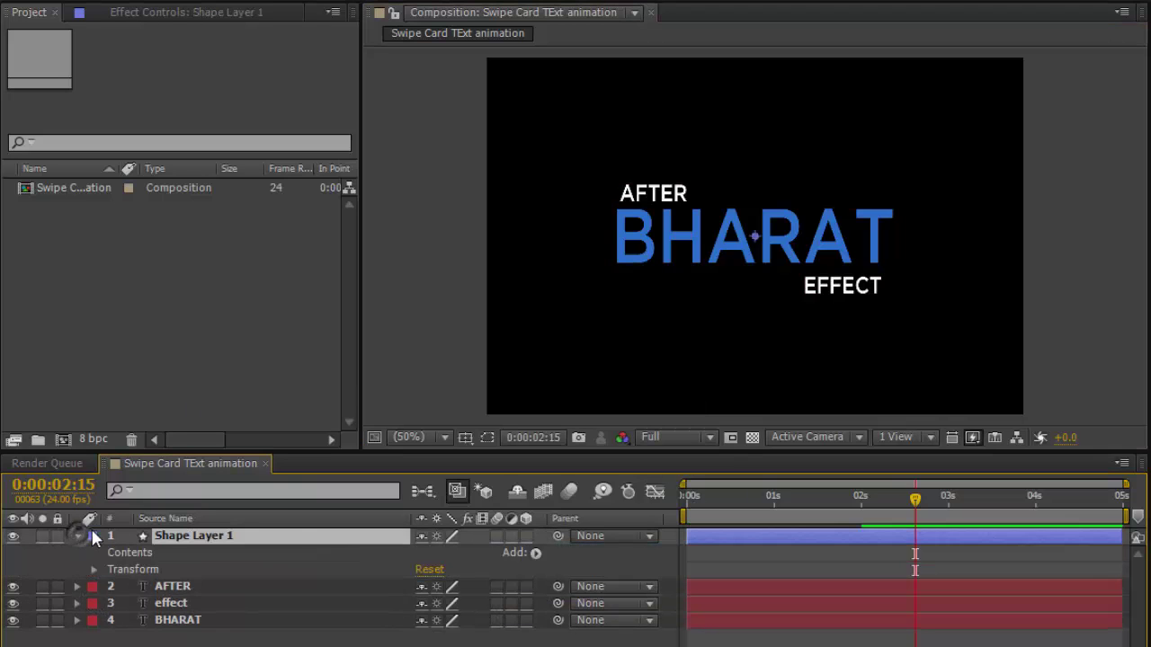
# - Add a Rectangle path, a Stroke and Trim Paths to Shape Layer 1's contents
pyautogui.click(536, 554)
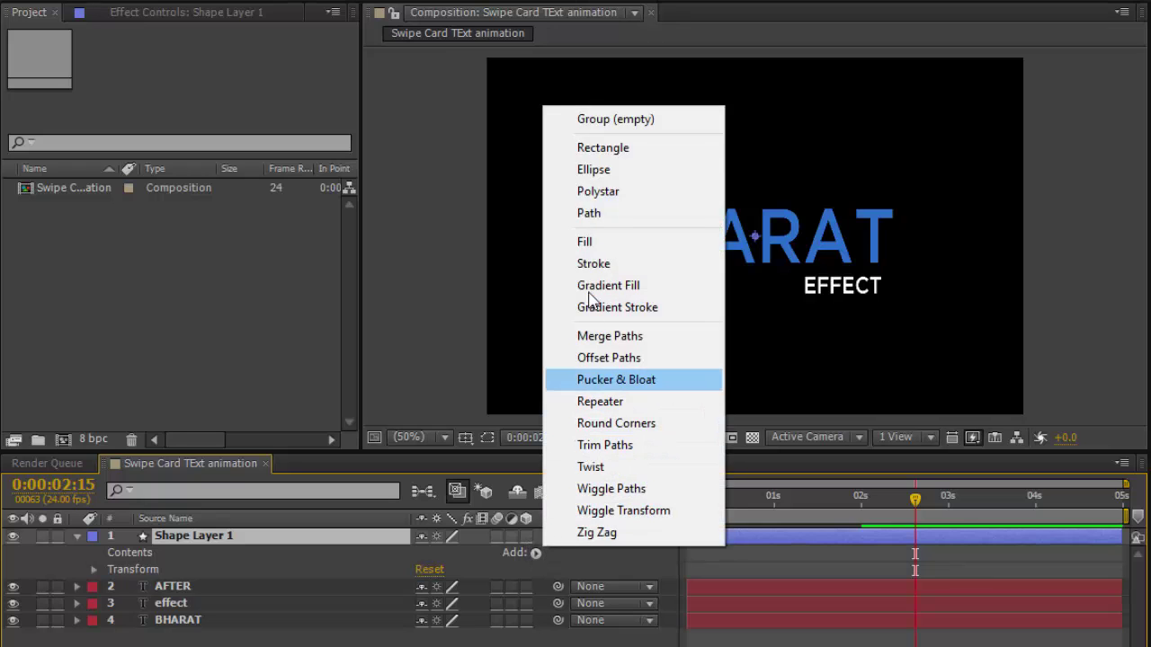
pyautogui.click(603, 148)
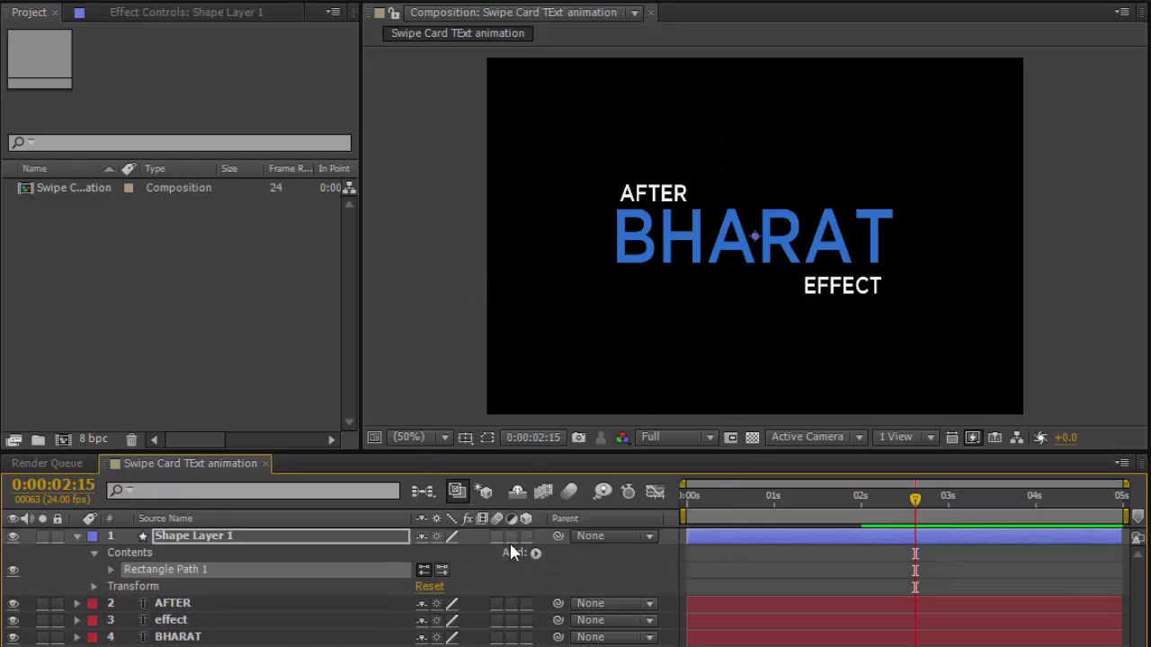
pyautogui.click(534, 554)
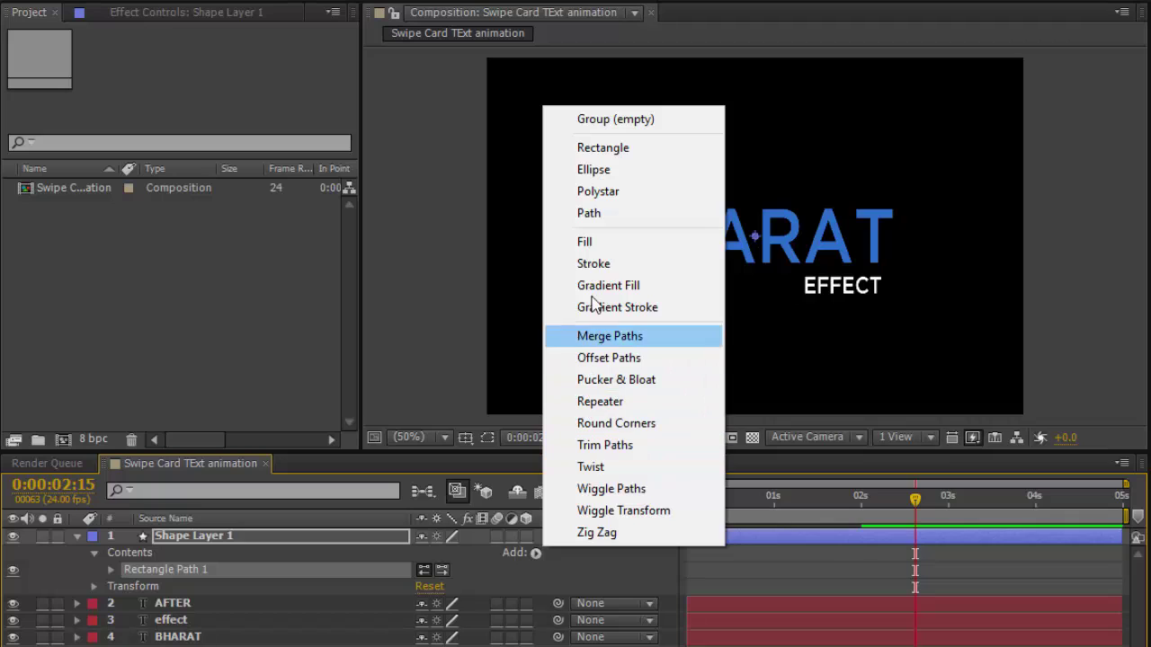
pyautogui.click(595, 262)
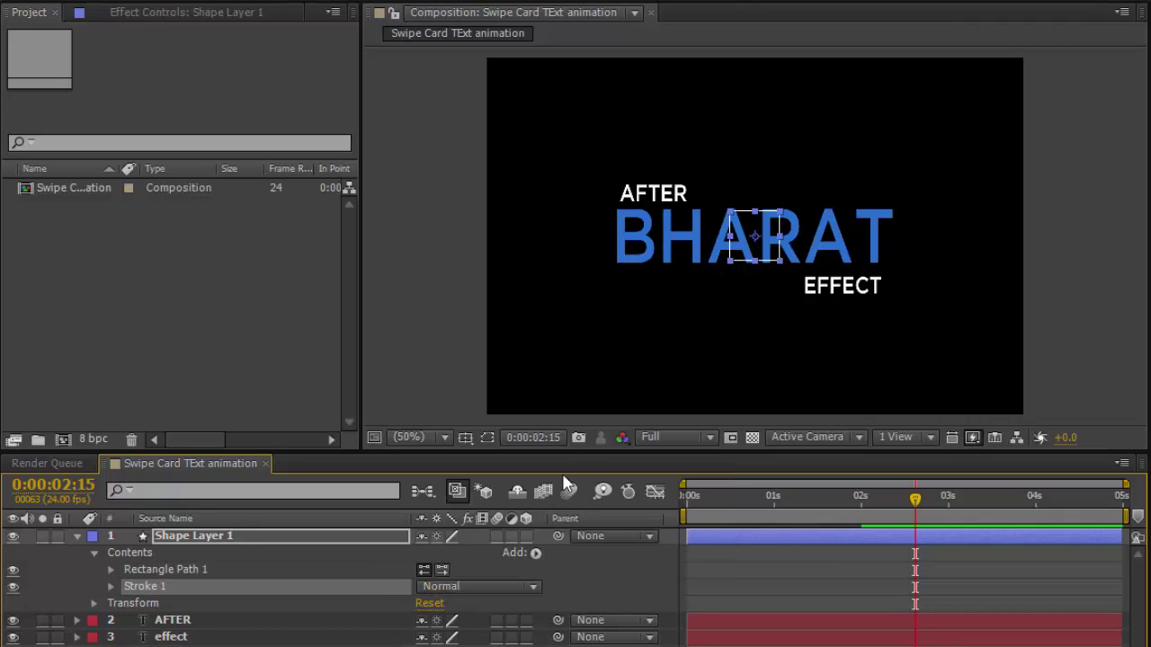
pyautogui.click(535, 554)
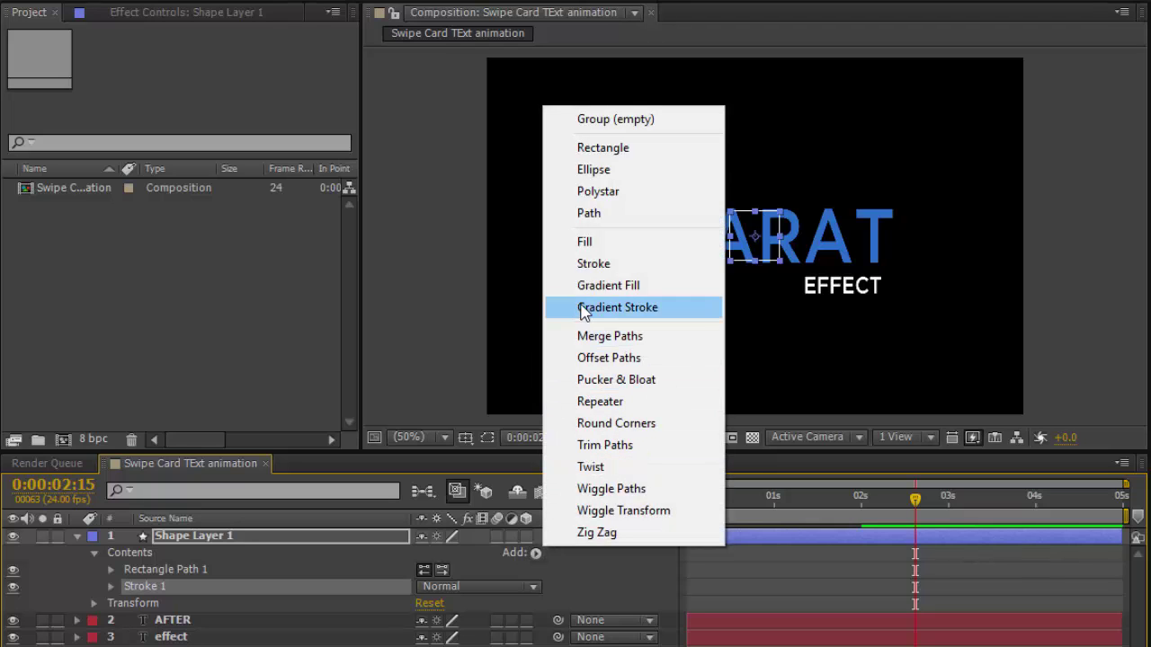
pyautogui.click(629, 450)
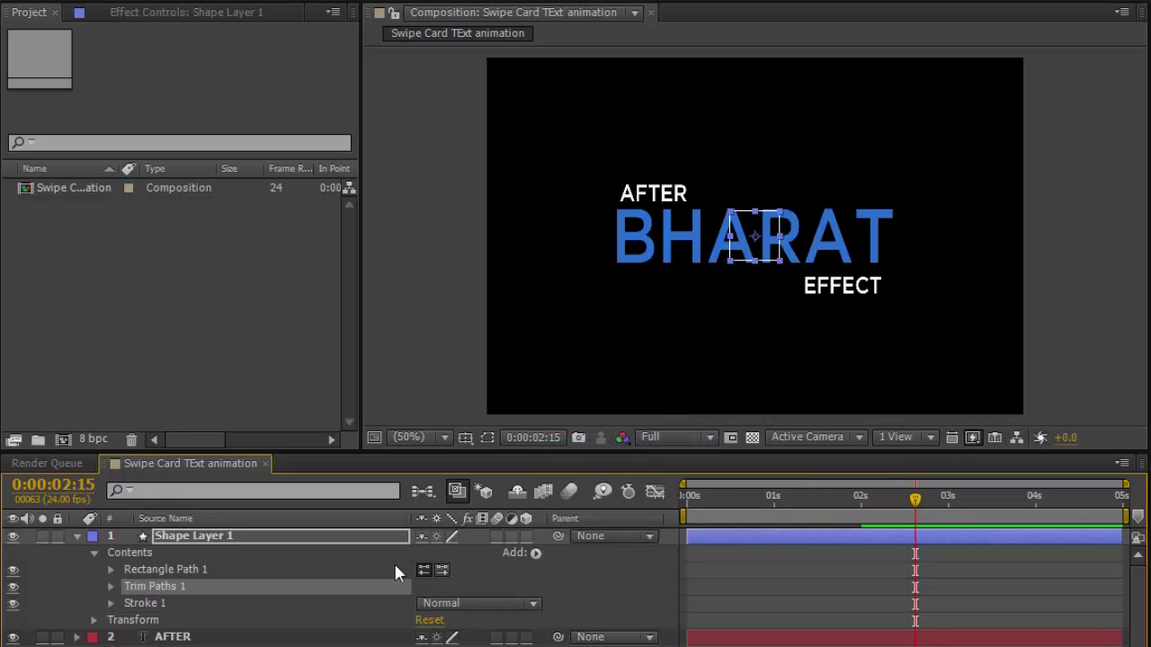
pyautogui.click(111, 569)
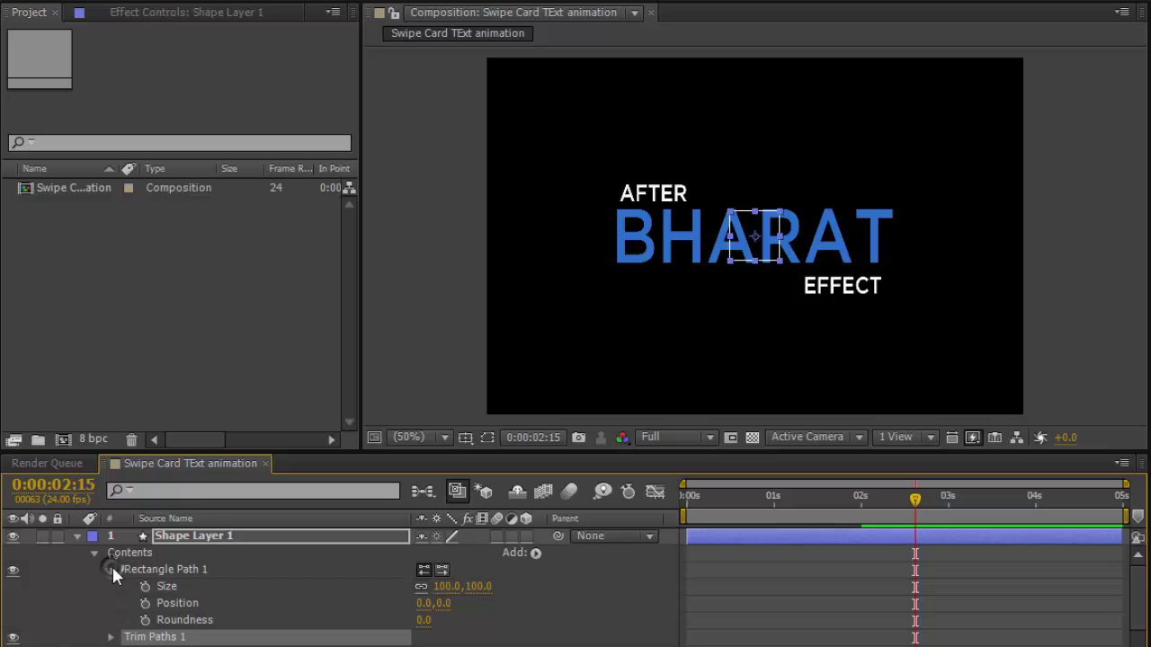
# - Unlink the rectangle's proportions and resize it to 692×260 around the whole title
pyautogui.click(421, 589)
pyautogui.moveTo(443, 586); pyautogui.dragTo(1073, 628)
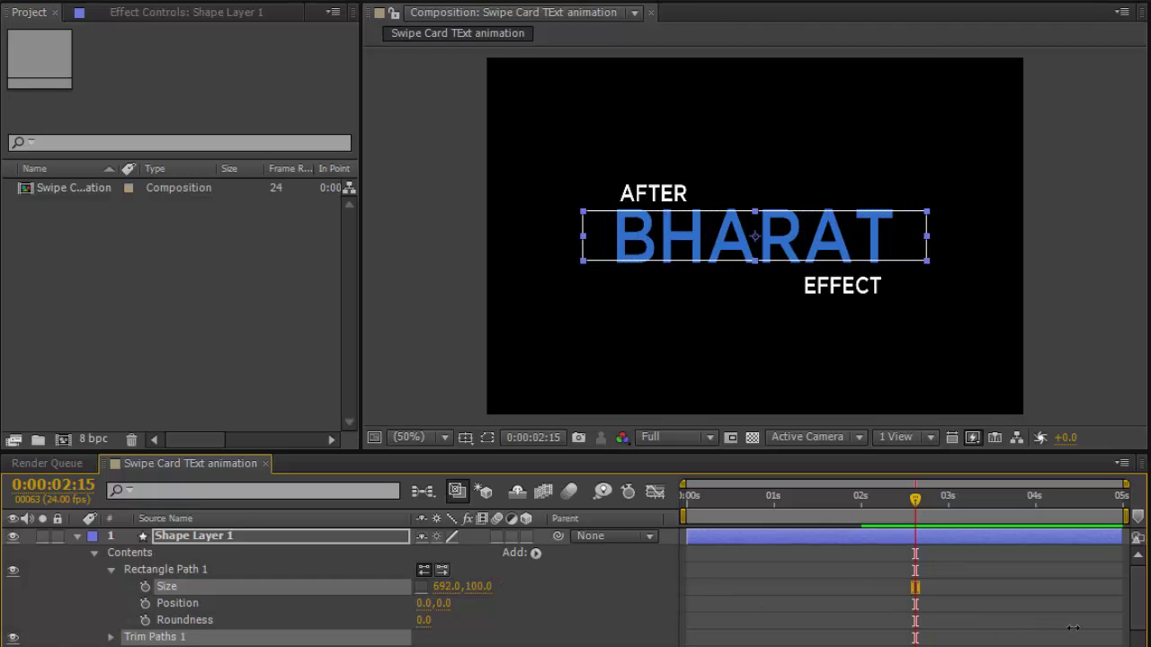
pyautogui.moveTo(481, 586); pyautogui.dragTo(664, 611)
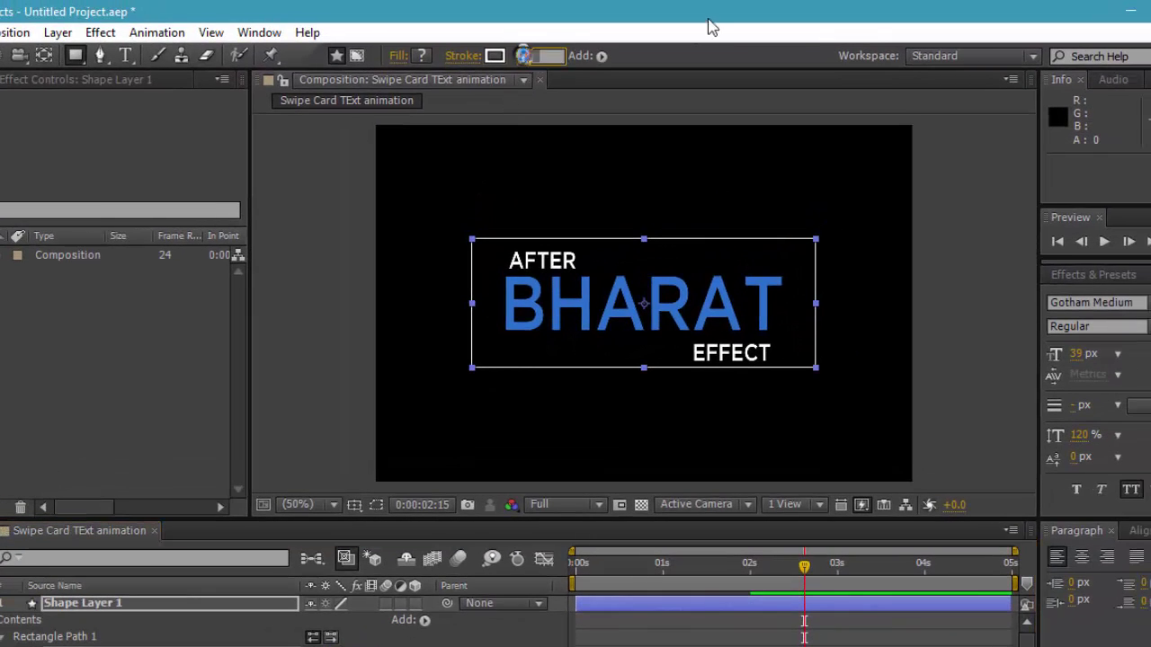
# - Set the shape's stroke width to 12 px and its fill option to Solid Color
pyautogui.click(524, 56)
pyautogui.write('12')
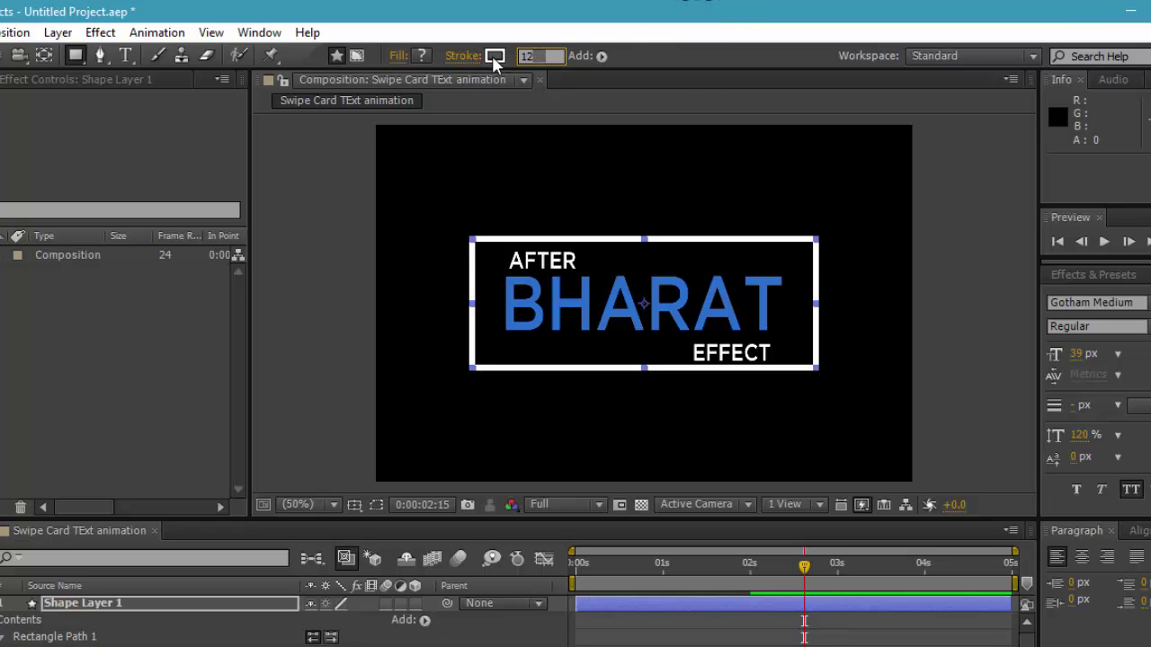
pyautogui.click(398, 58)
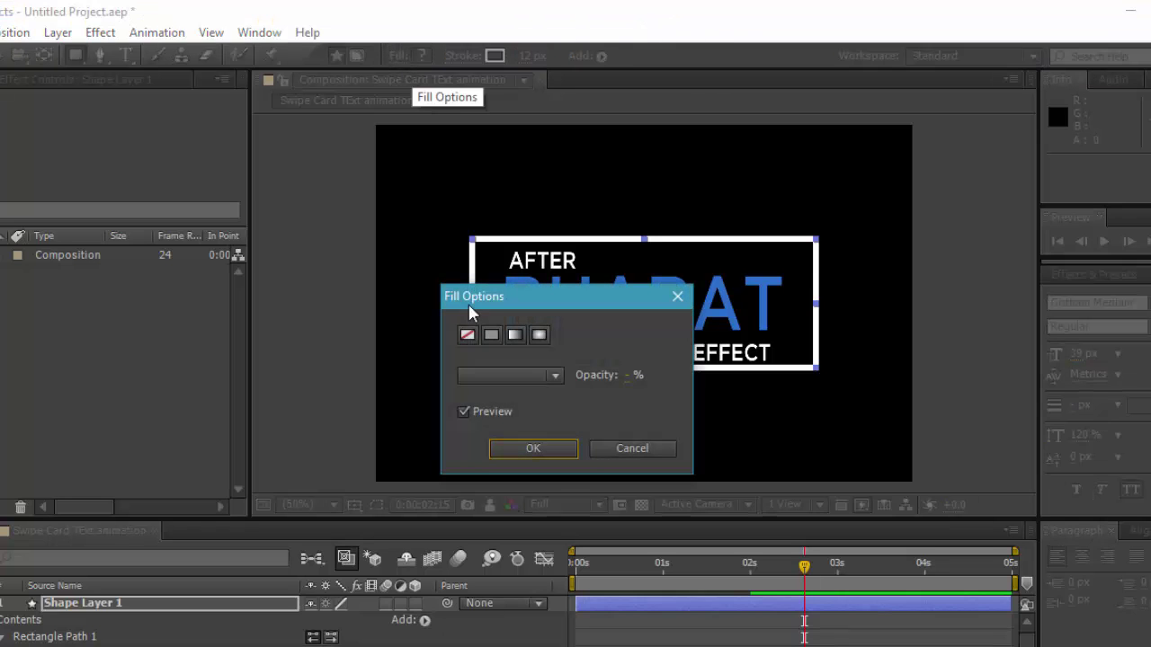
pyautogui.click(491, 335)
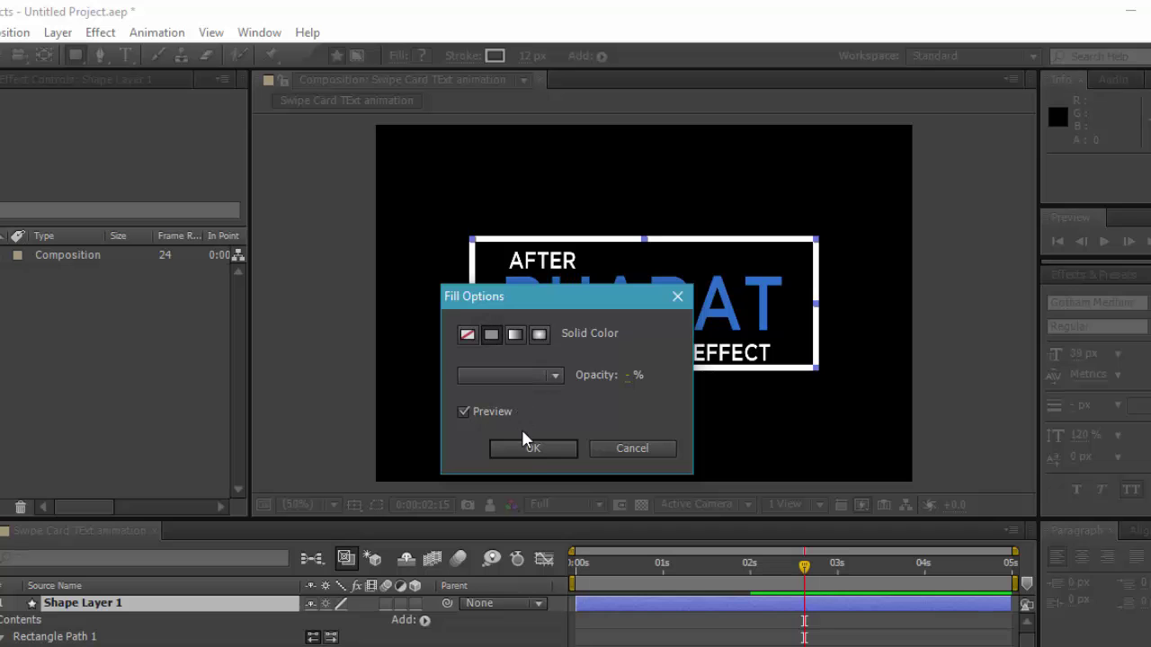
pyautogui.click(532, 449)
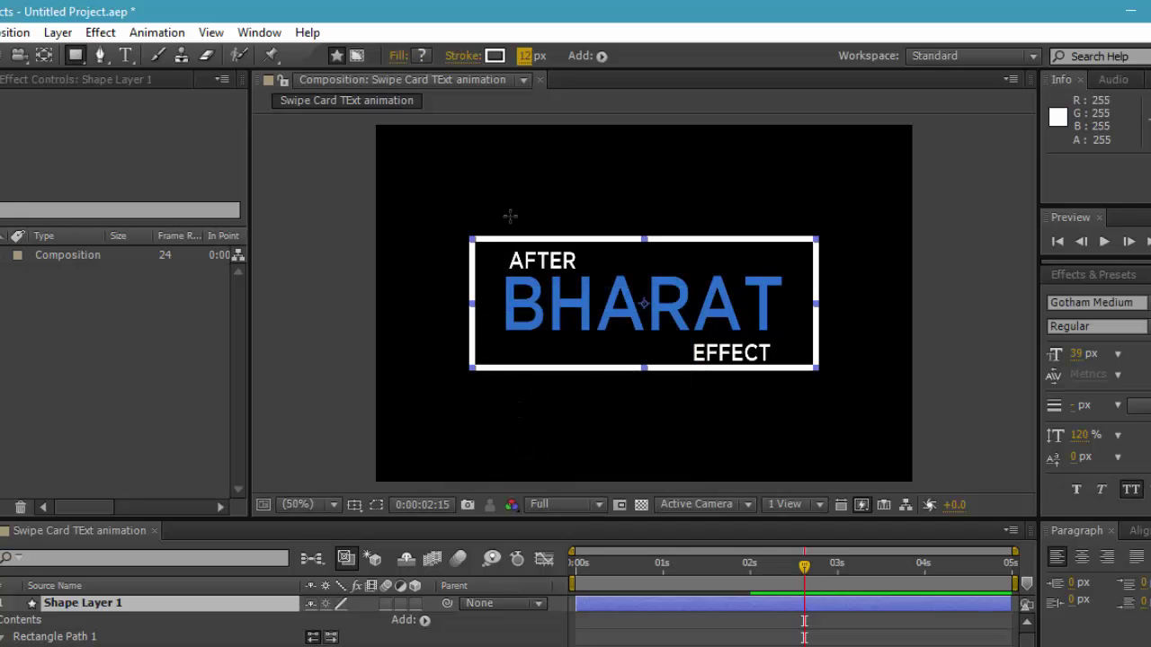
# - Eyedrop the BHARAT text blue (2A6FCD) as the rectangle's stroke colour
pyautogui.click(494, 56)
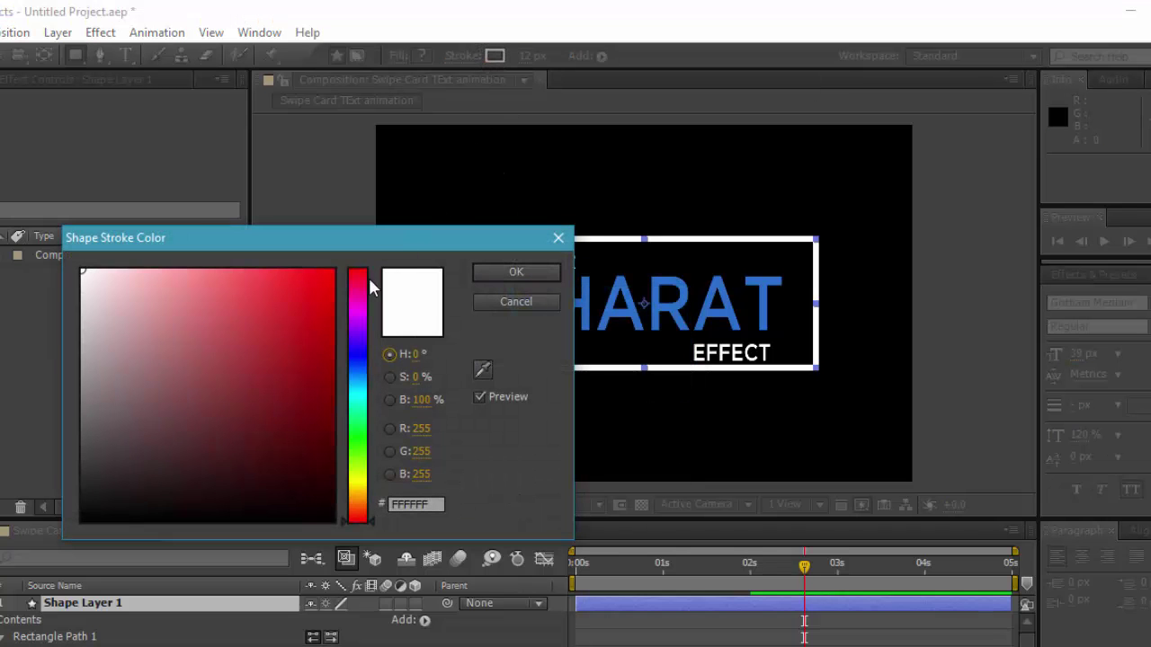
pyautogui.click(483, 370)
pyautogui.click(665, 306)
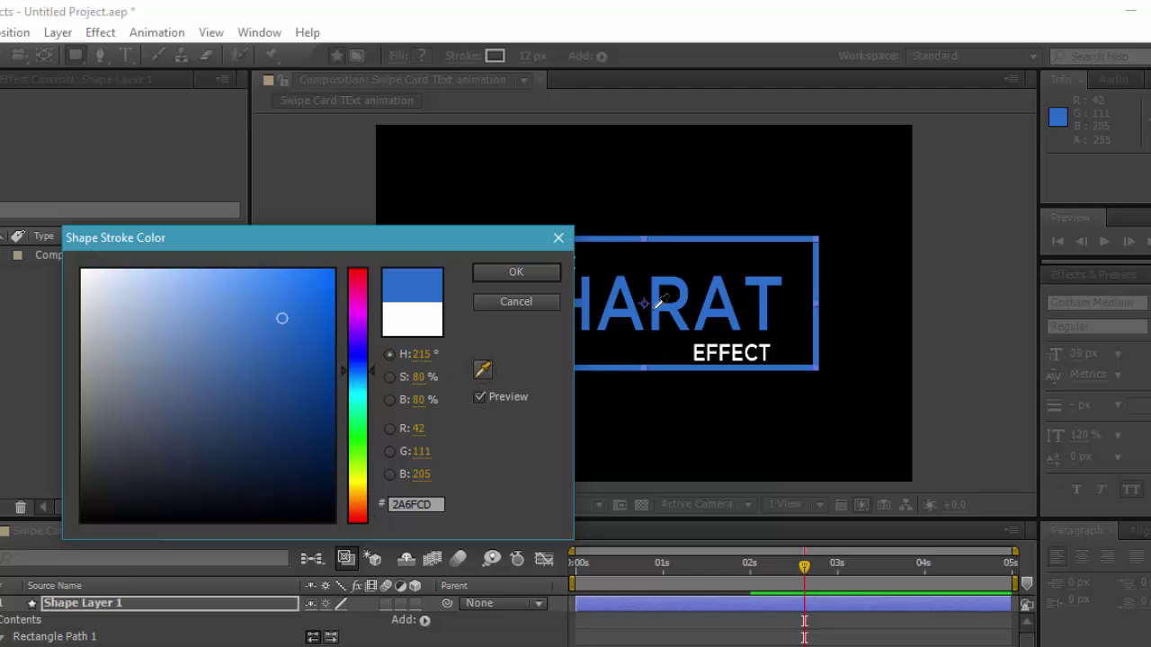
pyautogui.click(655, 308)
pyautogui.click(525, 272)
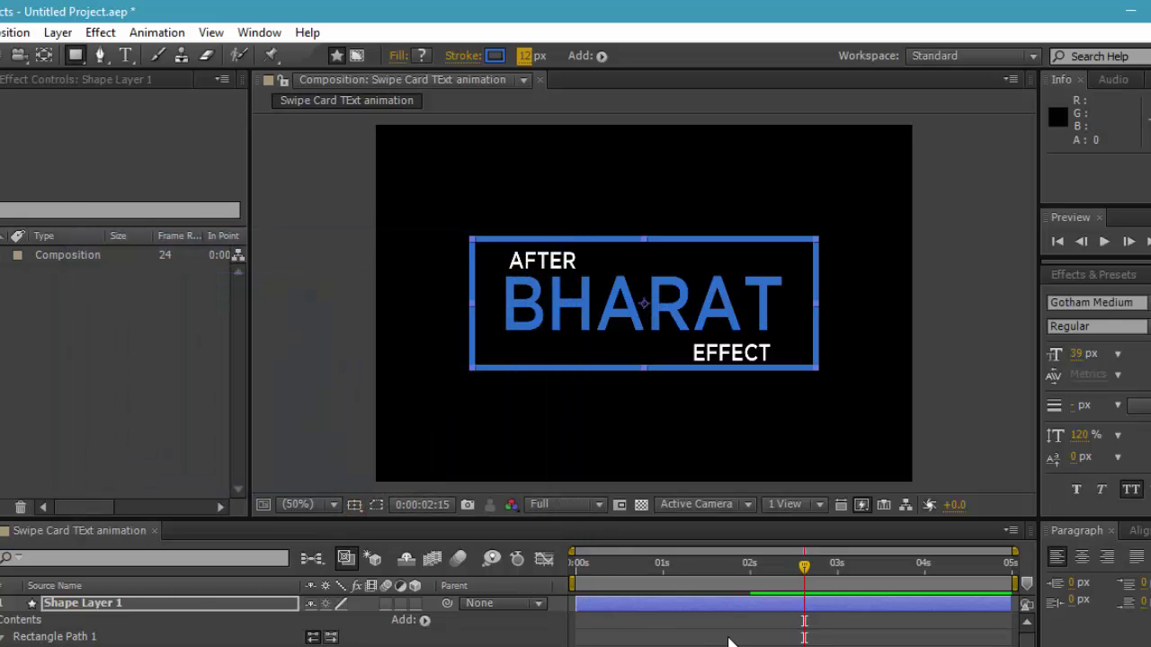
pyautogui.moveTo(804, 576); pyautogui.dragTo(666, 573)
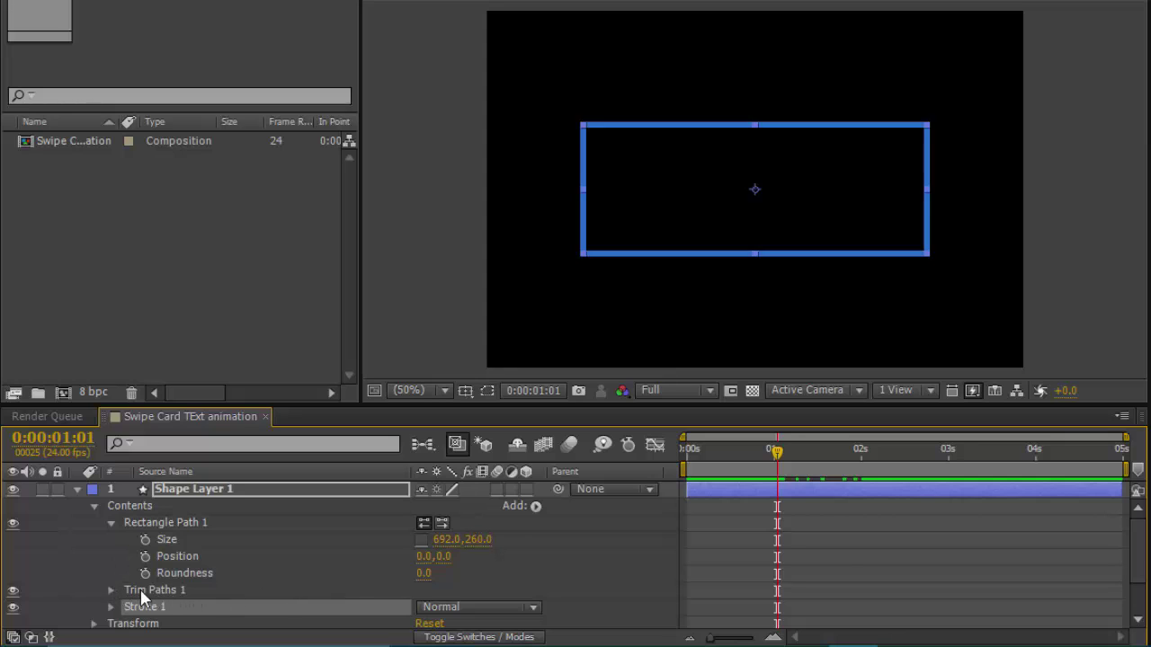
# - Set Trim Paths End to 0% and keyframe it at 0:00:01:01
pyautogui.click(95, 505)
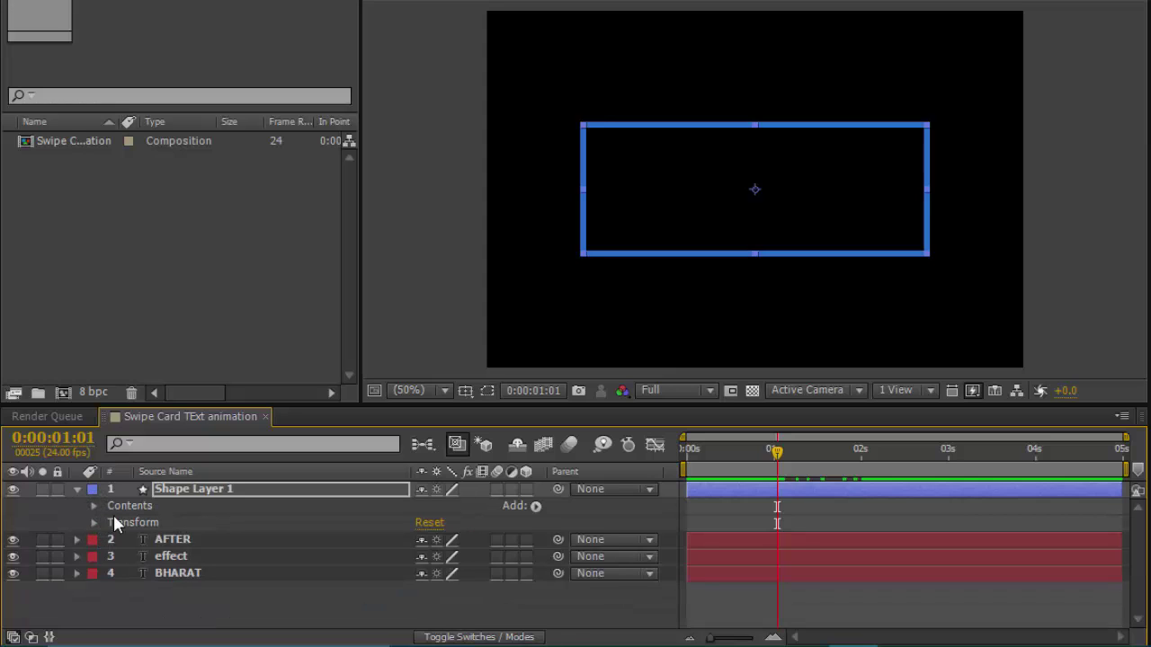
pyautogui.click(94, 506)
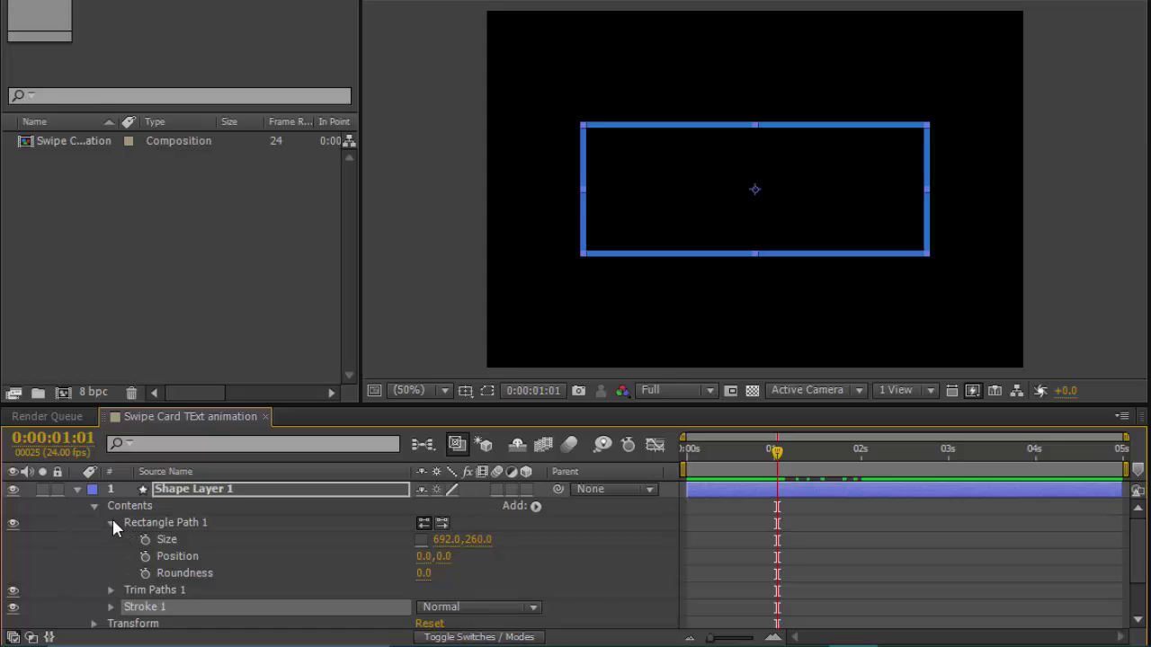
pyautogui.click(111, 522)
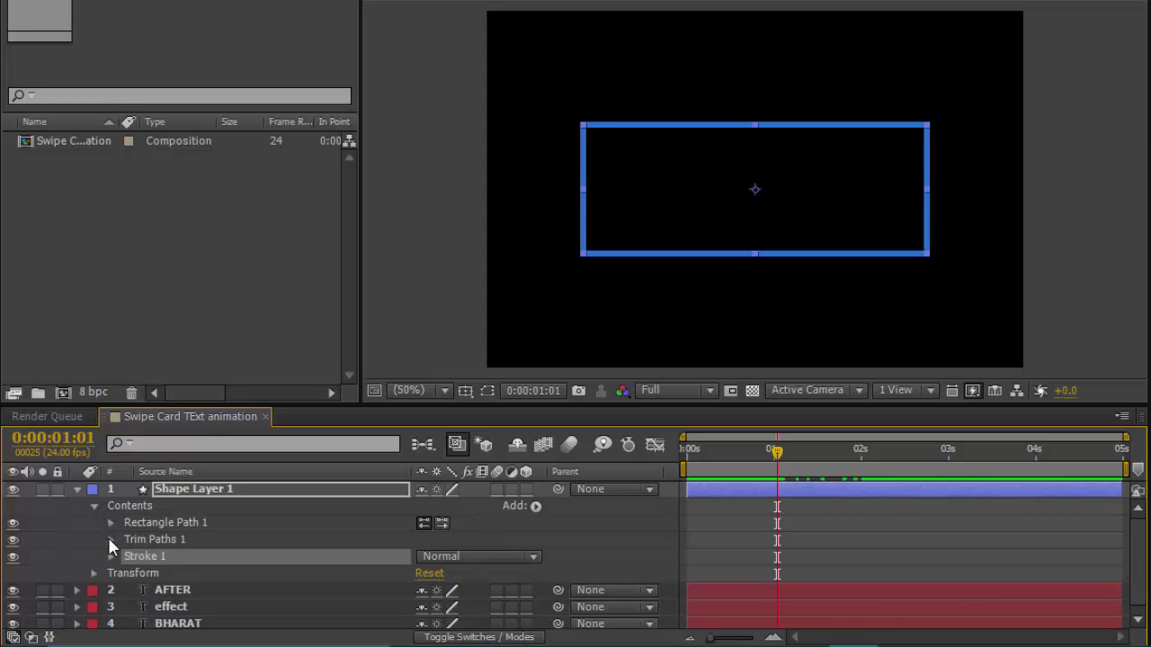
pyautogui.click(110, 539)
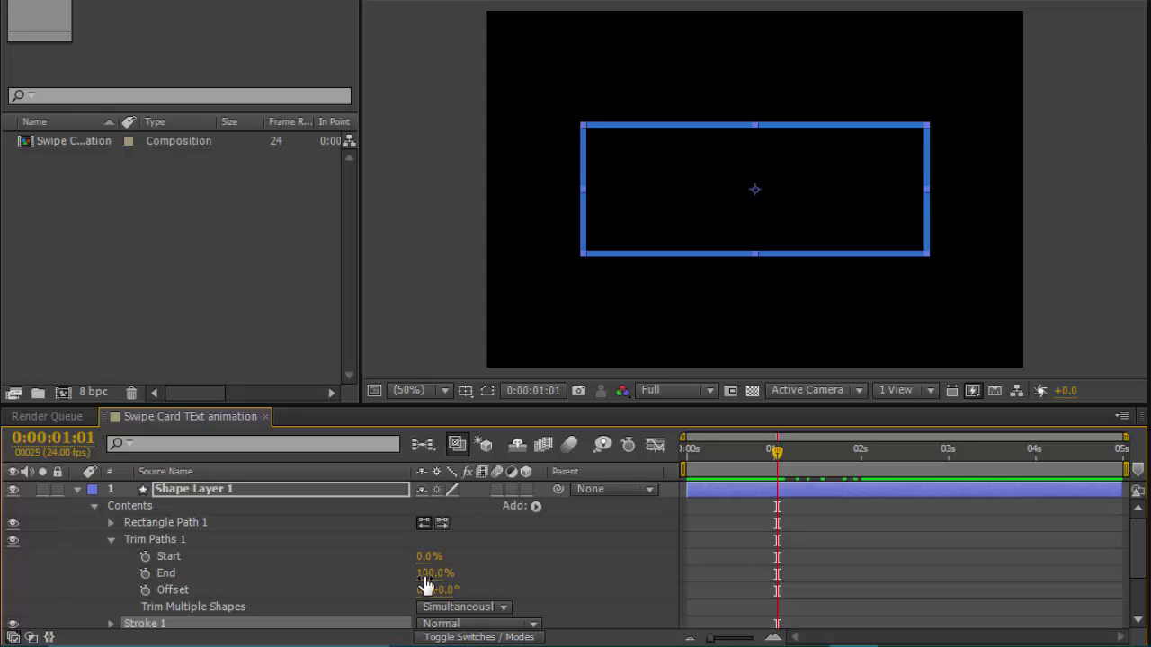
pyautogui.moveTo(432, 572); pyautogui.dragTo(302, 568)
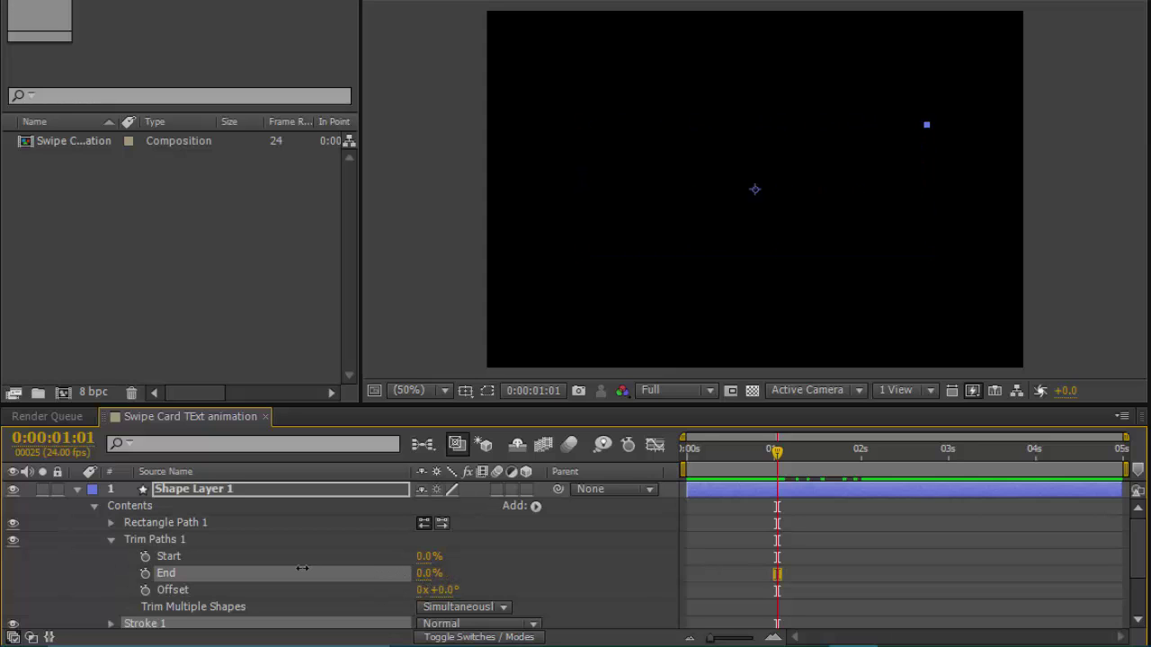
pyautogui.click(145, 573)
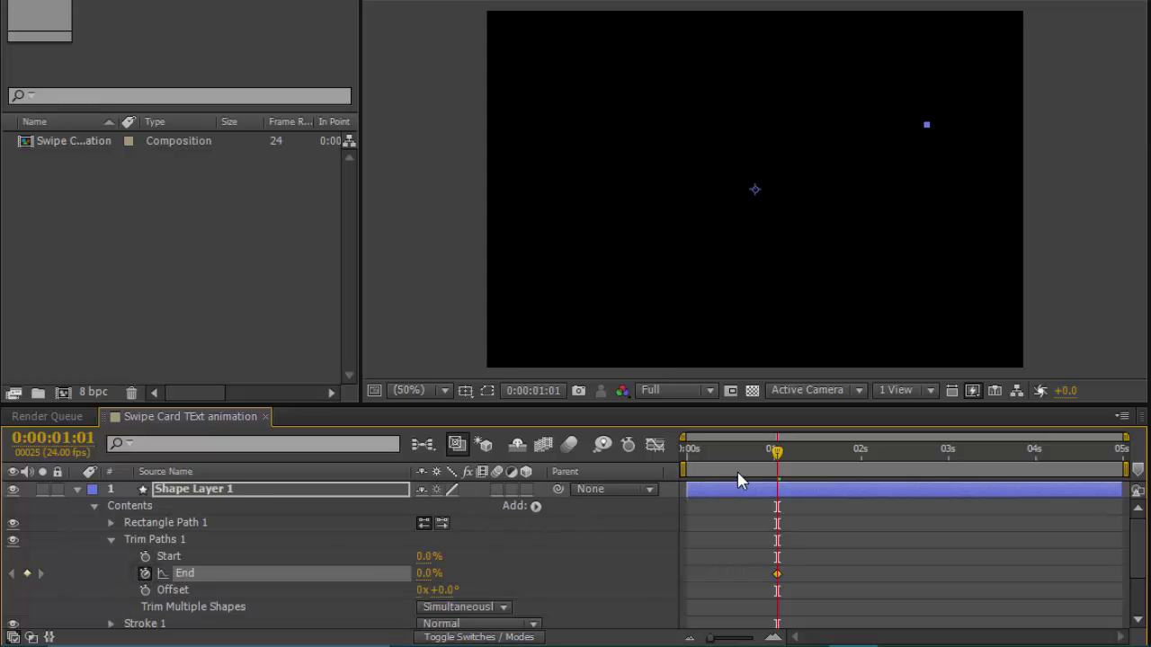
# - Set Trim Paths End to 100% at 0:00:02:00 and select both keyframes
pyautogui.moveTo(777, 463); pyautogui.dragTo(861, 469)
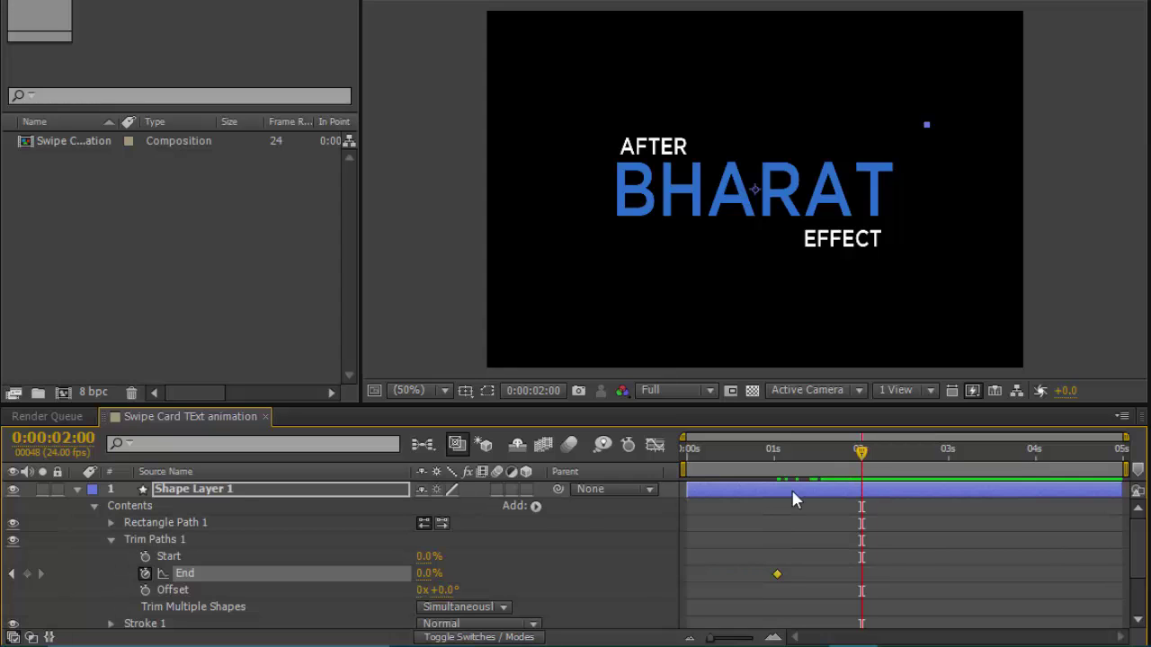
pyautogui.moveTo(429, 573); pyautogui.dragTo(530, 573)
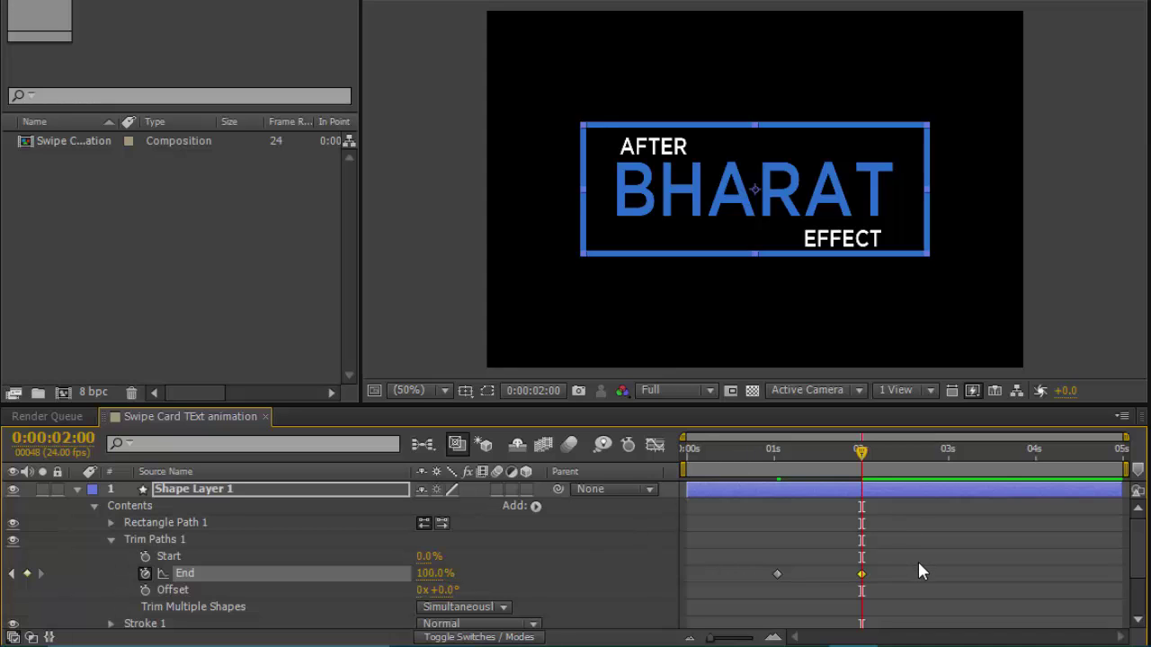
pyautogui.moveTo(919, 560); pyautogui.dragTo(756, 596)
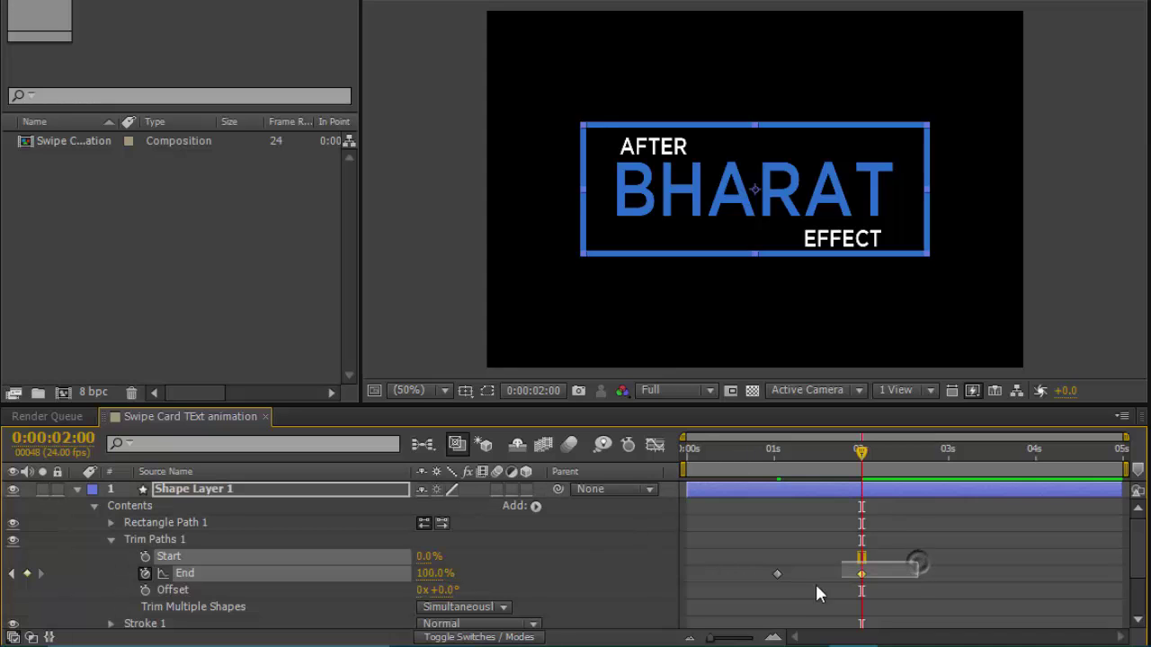
# - Apply Easy Ease to both Trim Paths End keyframes and scrub to check the draw-on
pyautogui.rightClick(866, 572)
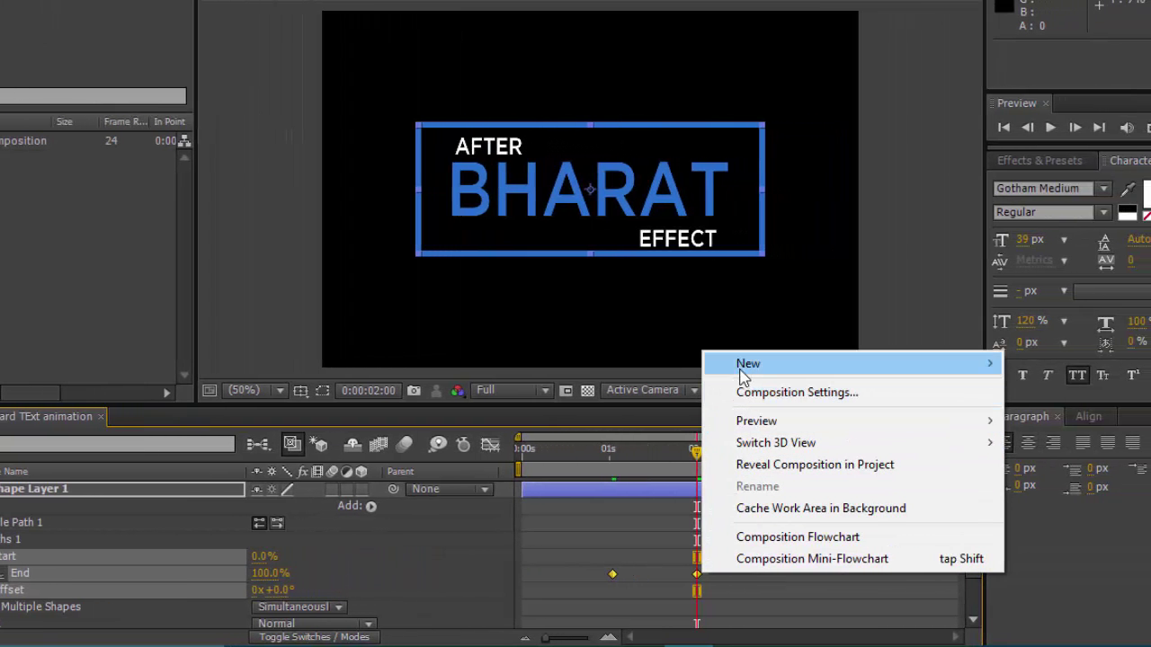
pyautogui.moveTo(743, 375)
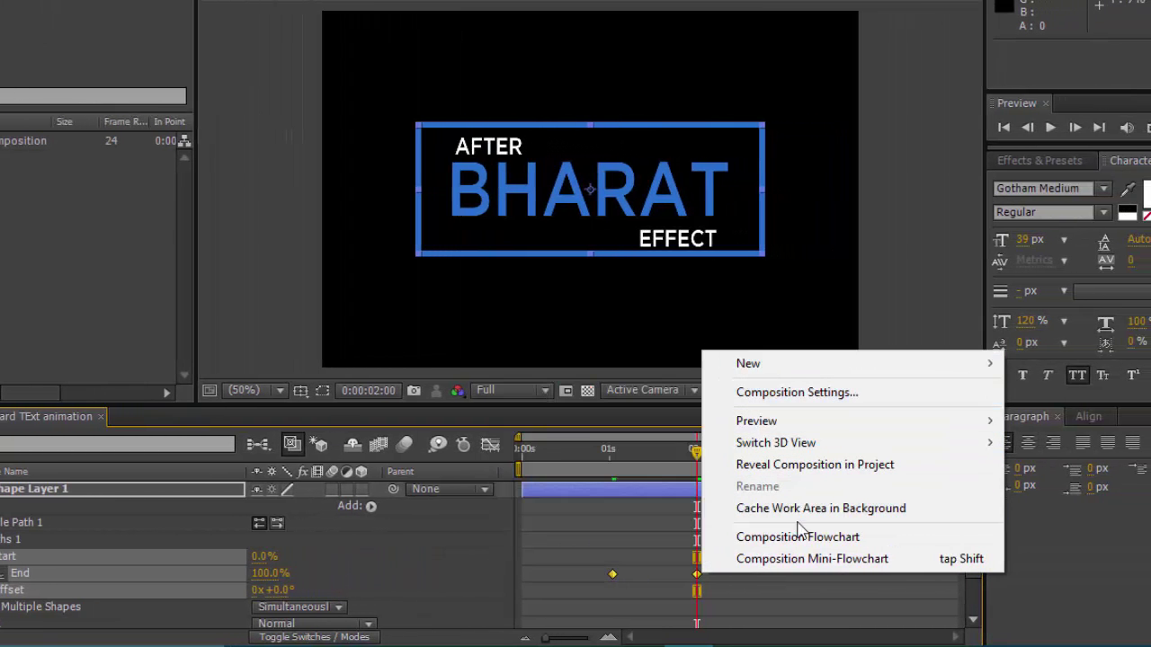
pyautogui.click(613, 572)
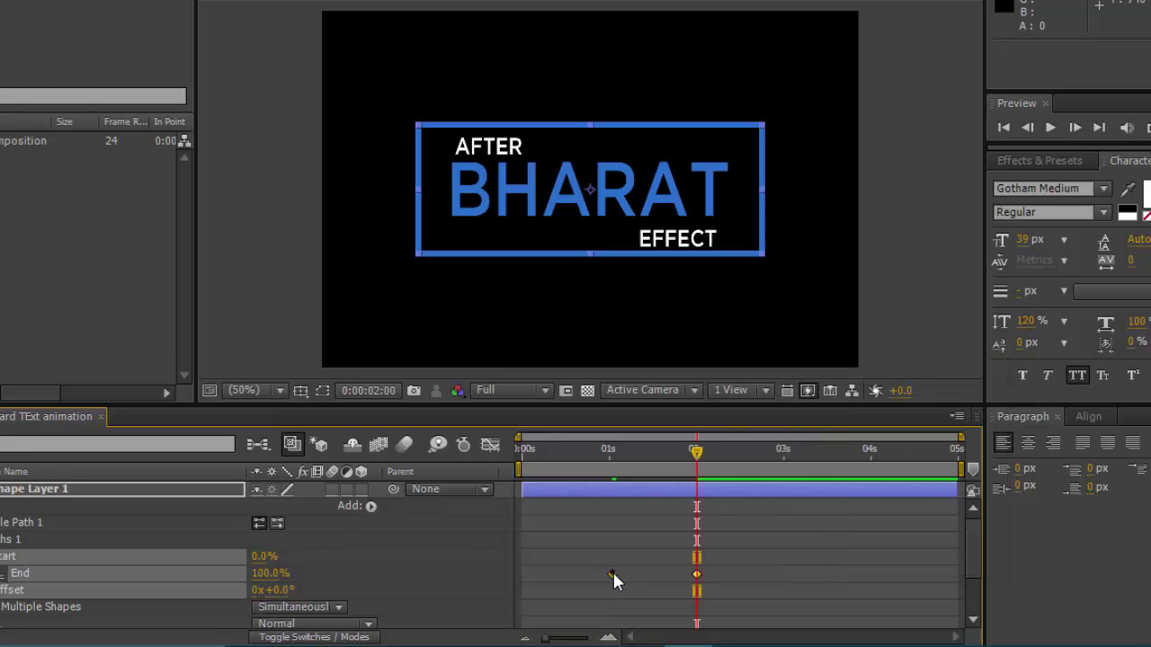
pyautogui.rightClick(612, 572)
pyautogui.moveTo(629, 561)
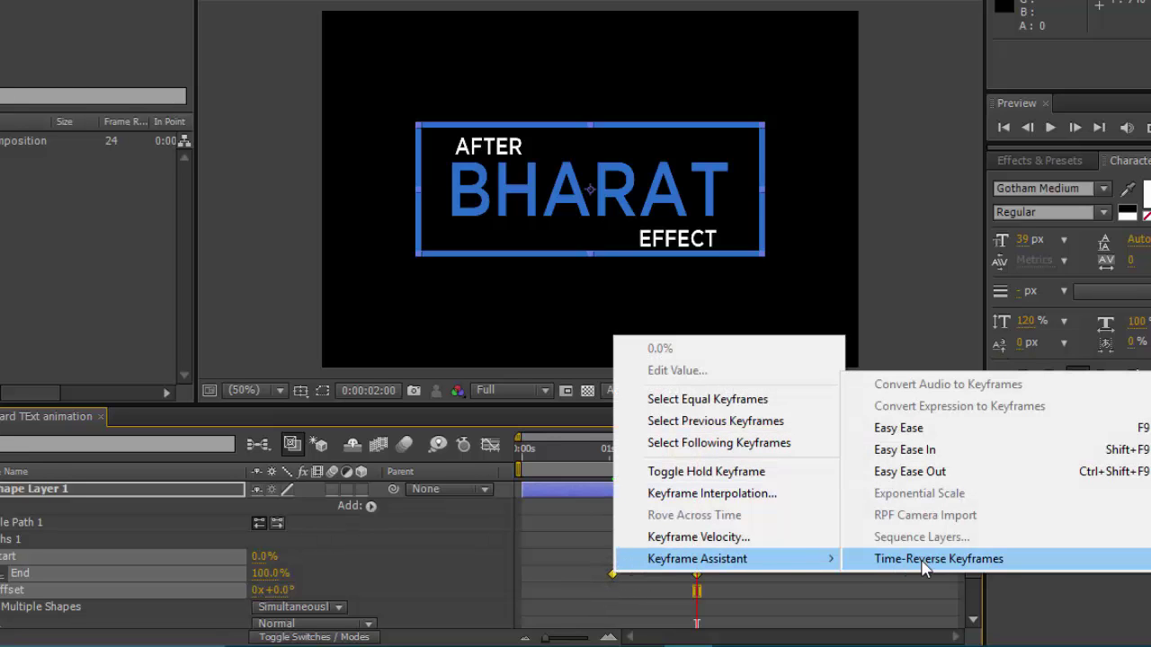
pyautogui.click(915, 431)
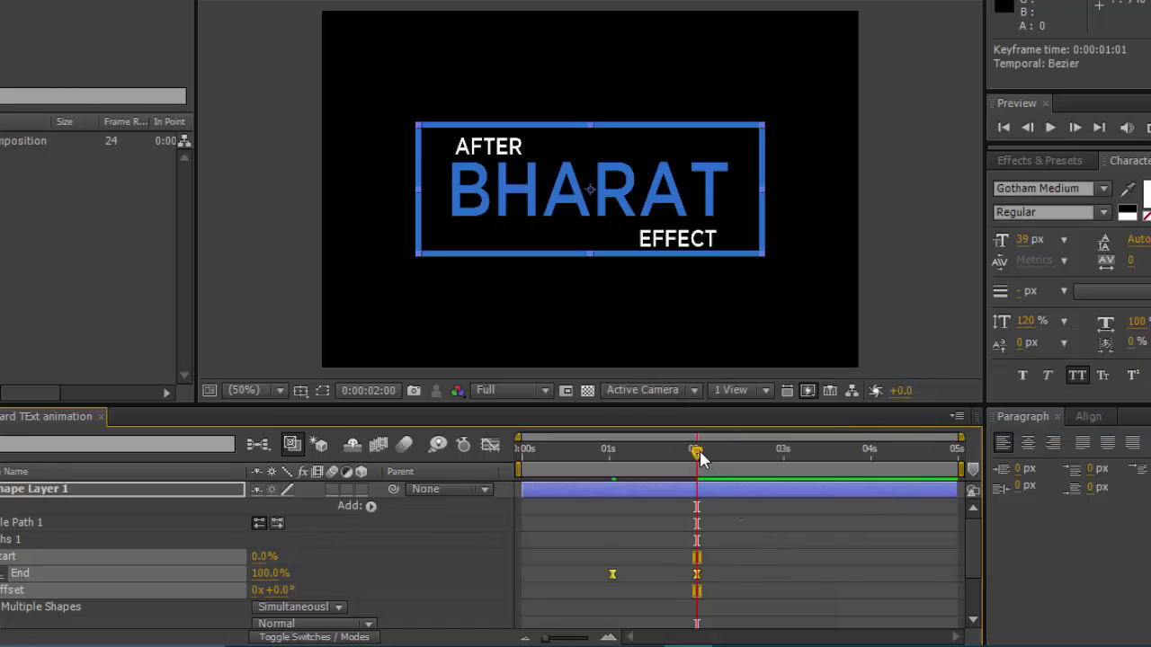
pyautogui.moveTo(699, 450); pyautogui.dragTo(733, 455)
pyautogui.moveTo(629, 450); pyautogui.dragTo(505, 467)
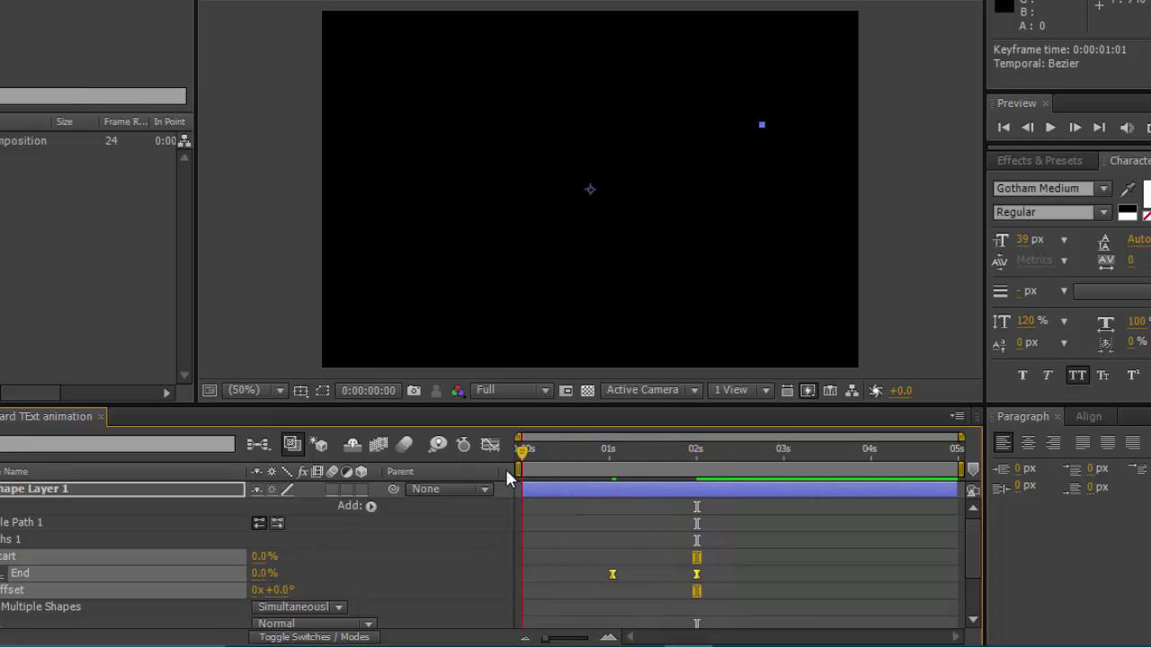
# - Play the full animation preview with the blue border drawing on, then stop it
pyautogui.click(1048, 128)
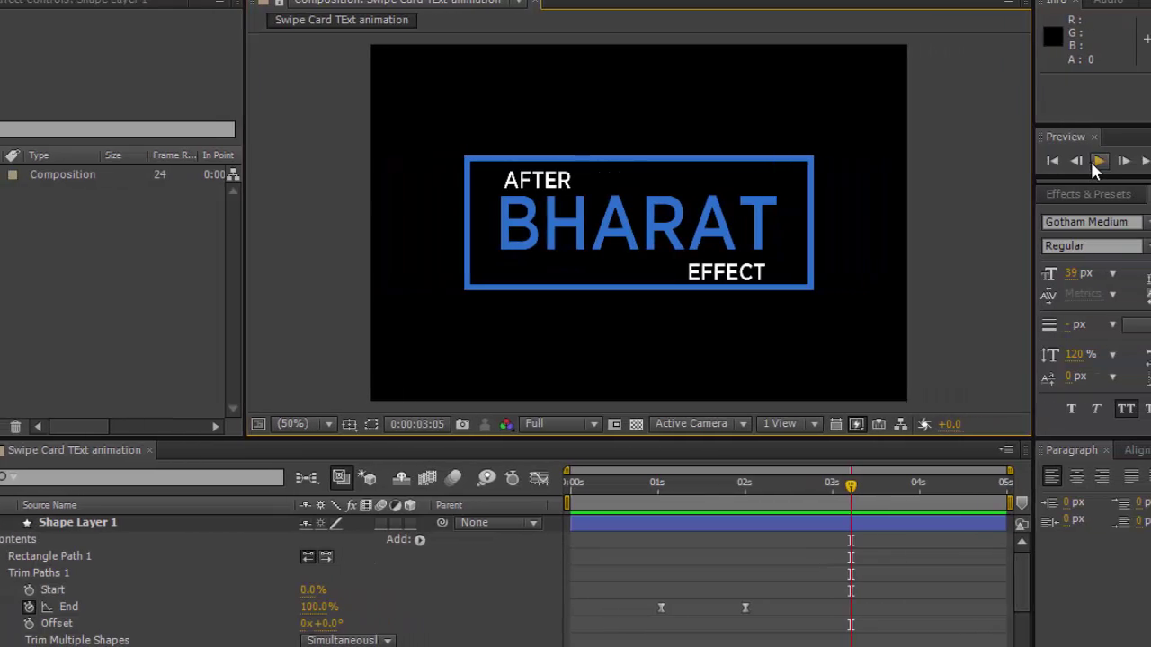
pyautogui.click(1062, 162)
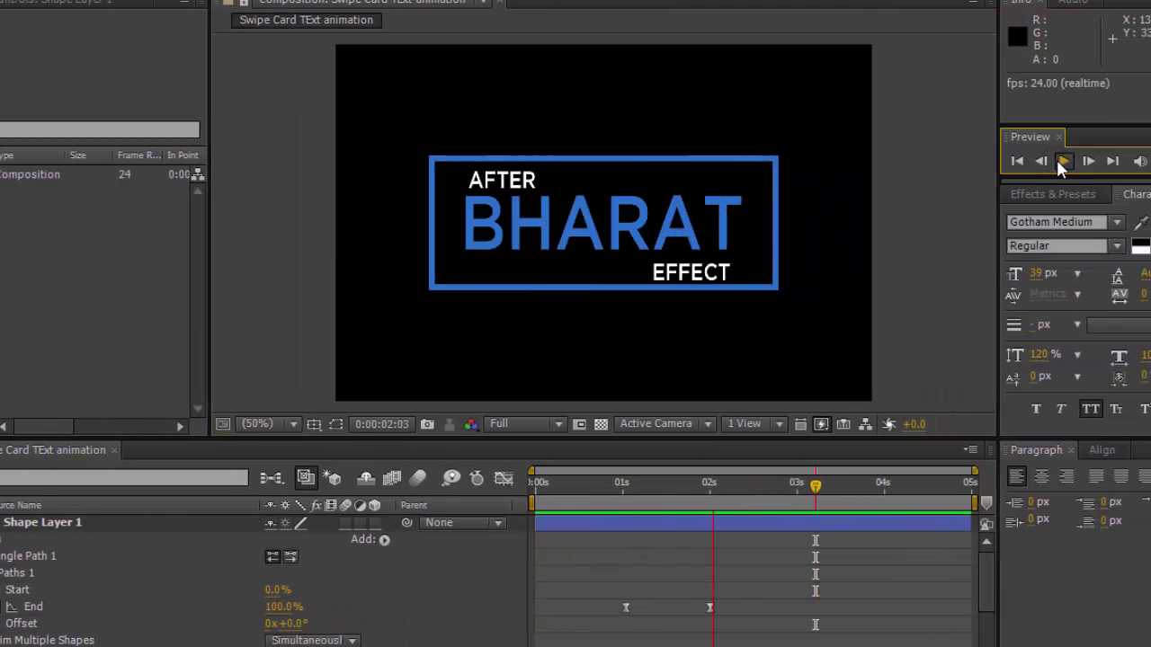
pyautogui.click(1062, 162)
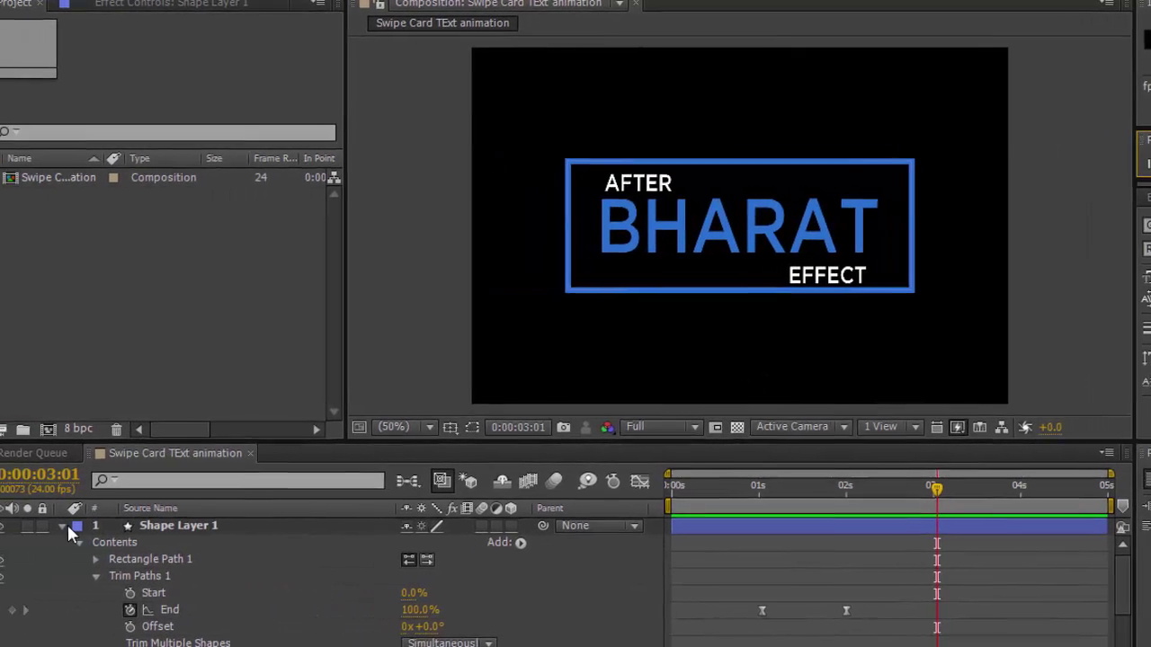
# - Collapse Shape Layer 1, select the effect text layer and start renaming it
pyautogui.click(77, 526)
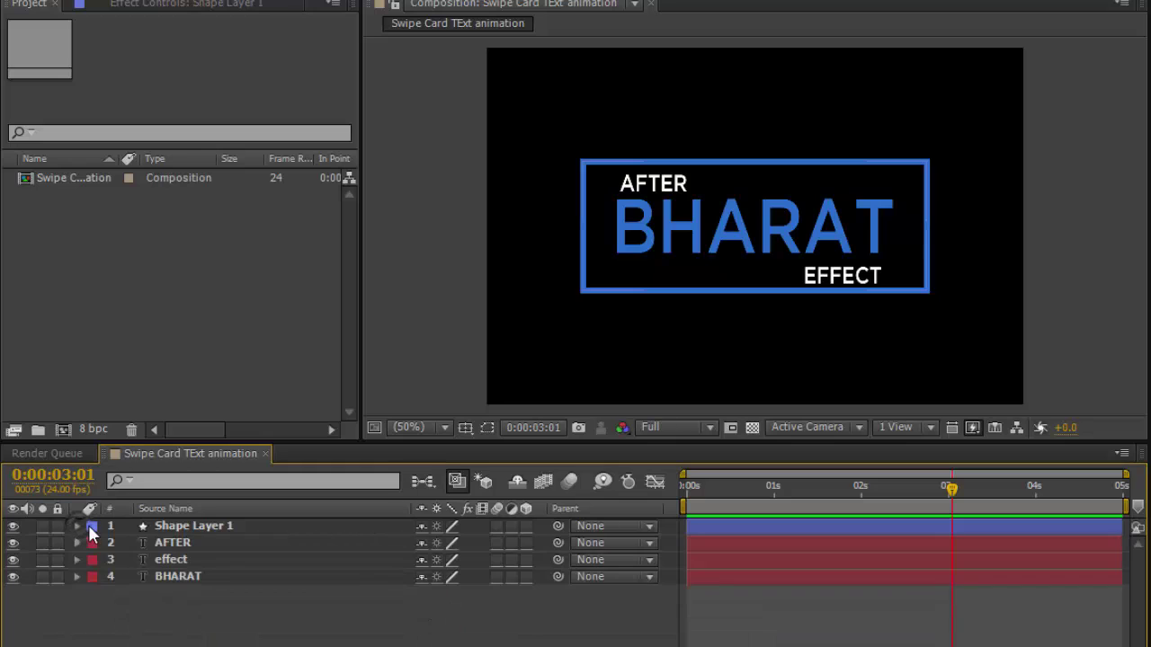
pyautogui.click(158, 563)
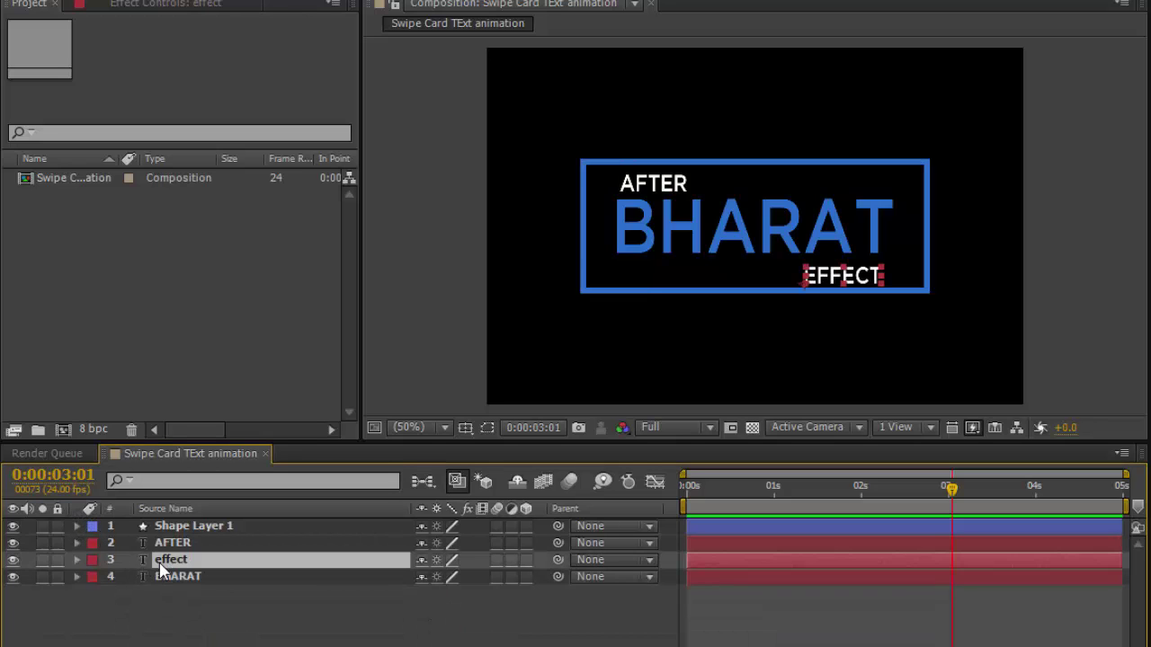
pyautogui.press('Return')
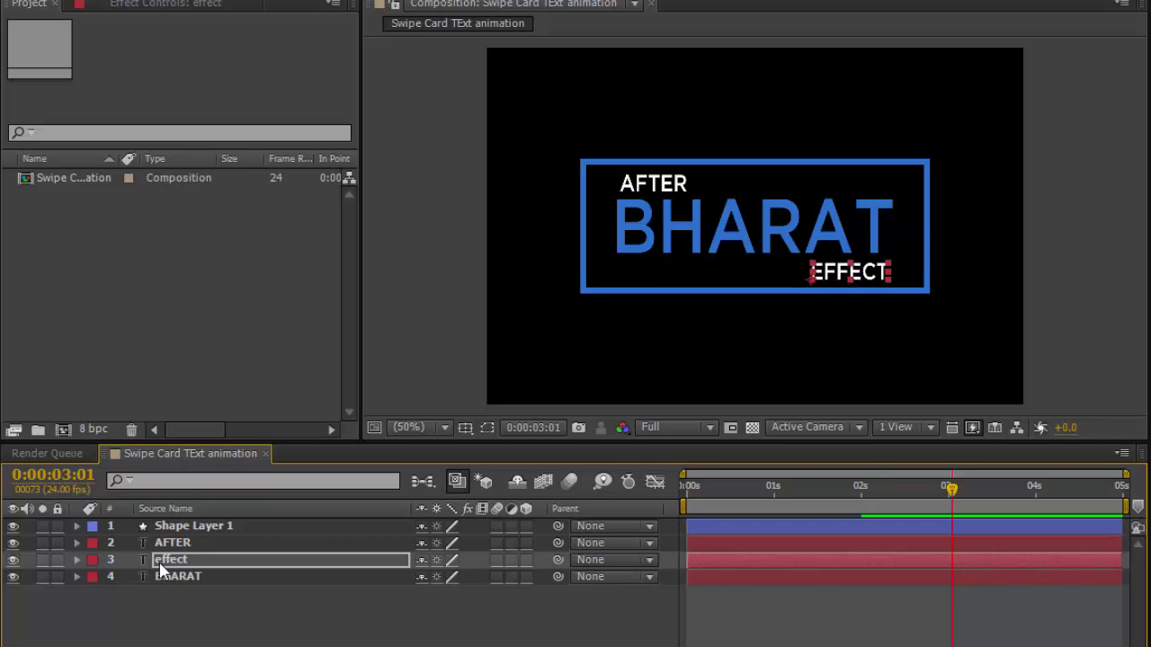
pyautogui.click(378, 356)
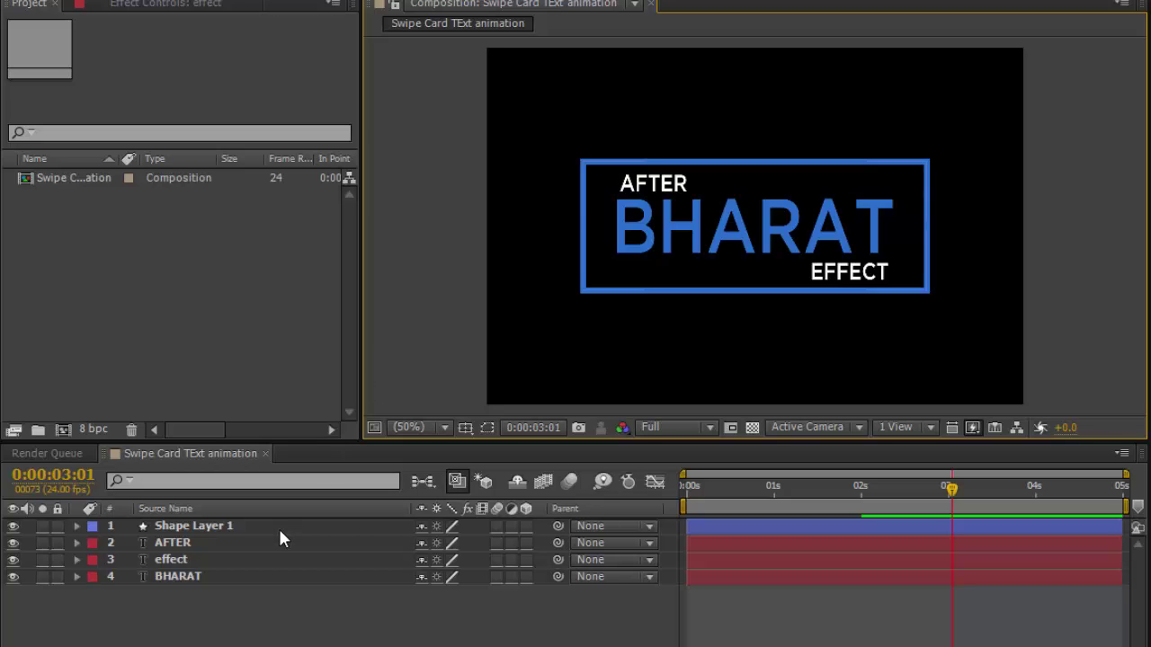
# - Add a full-frame white (FFFFFF) solid layer, White Solid 1, at the top of the stack
pyautogui.rightClick(274, 626)
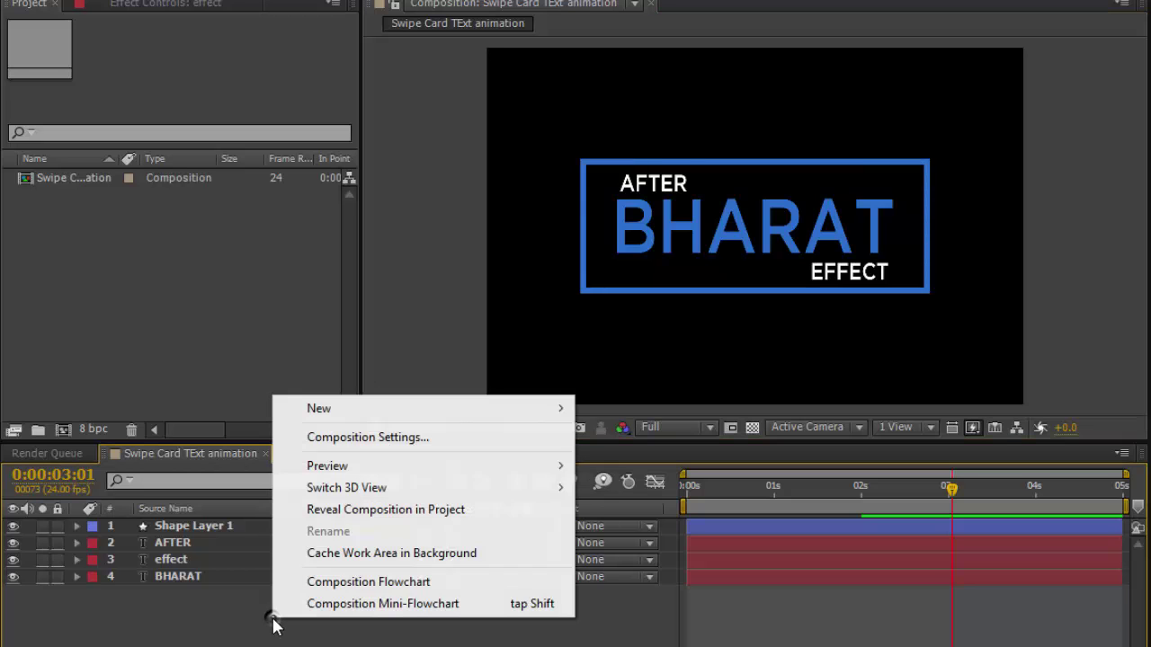
pyautogui.moveTo(350, 411)
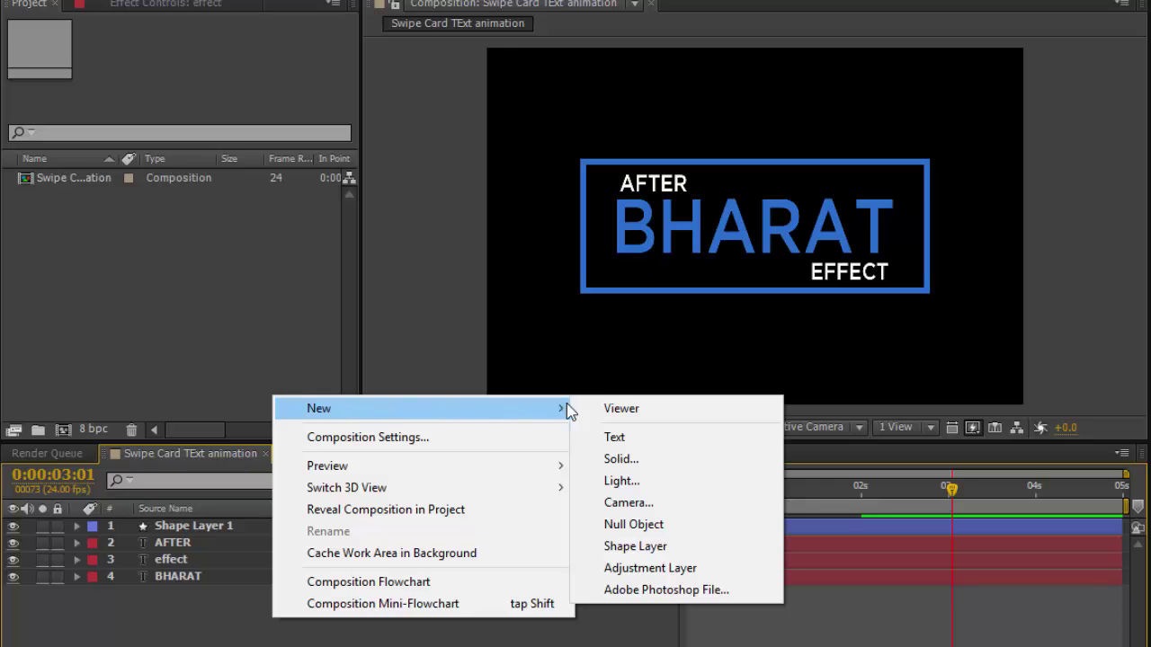
pyautogui.click(621, 458)
pyautogui.click(656, 436)
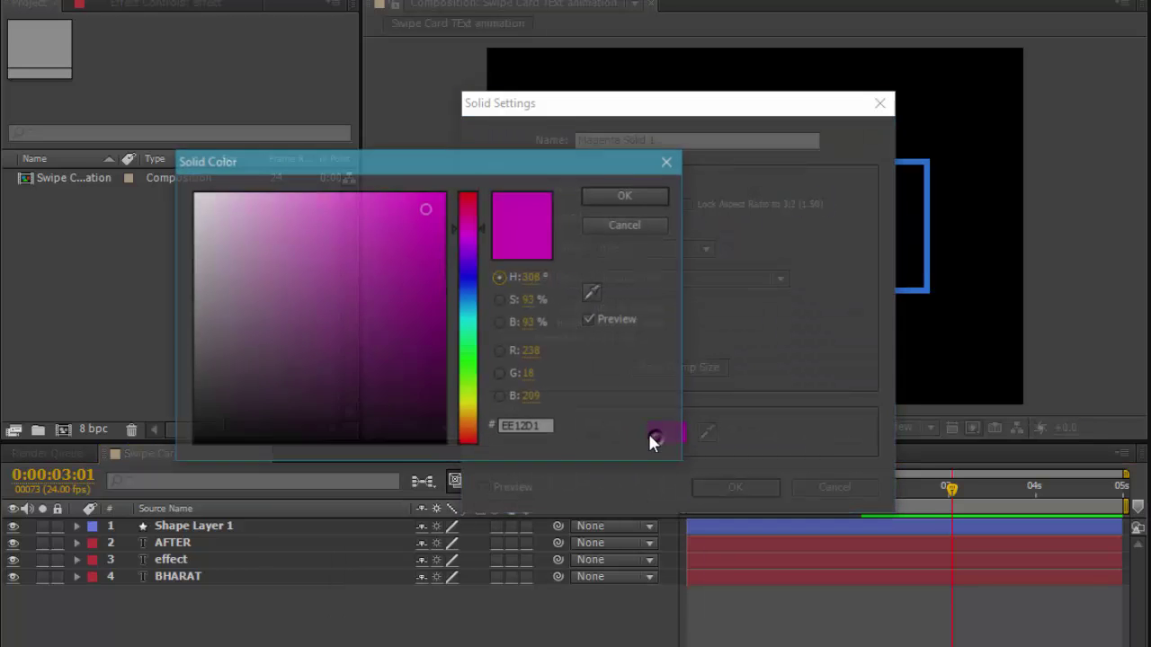
pyautogui.click(194, 193)
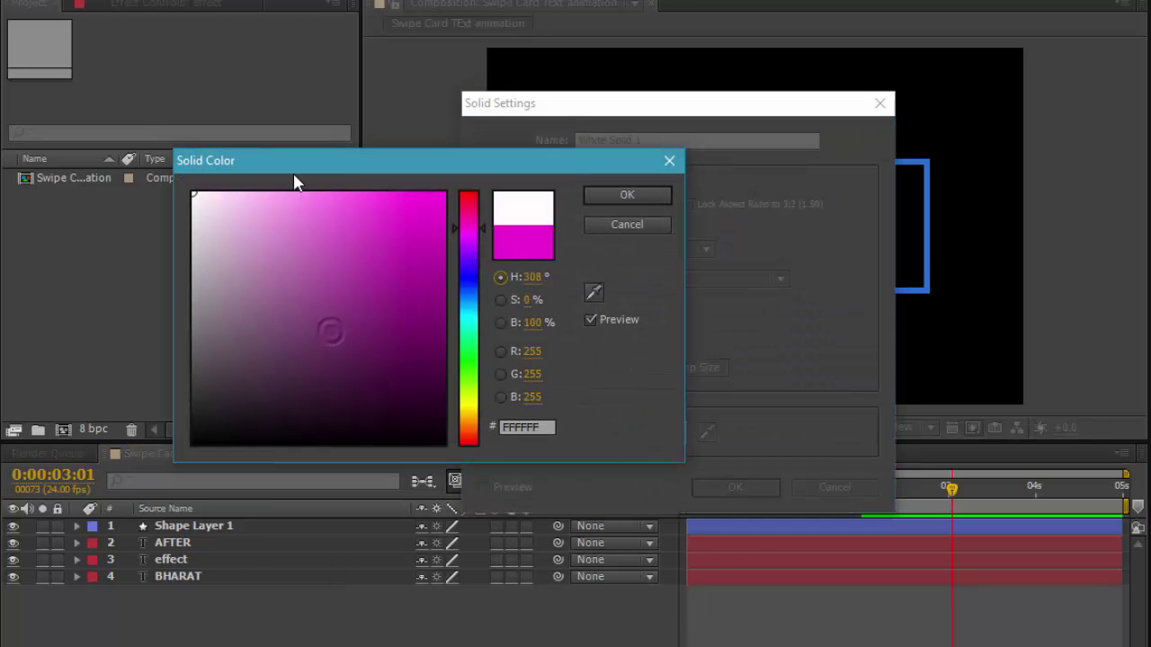
pyautogui.click(595, 200)
pyautogui.click(720, 486)
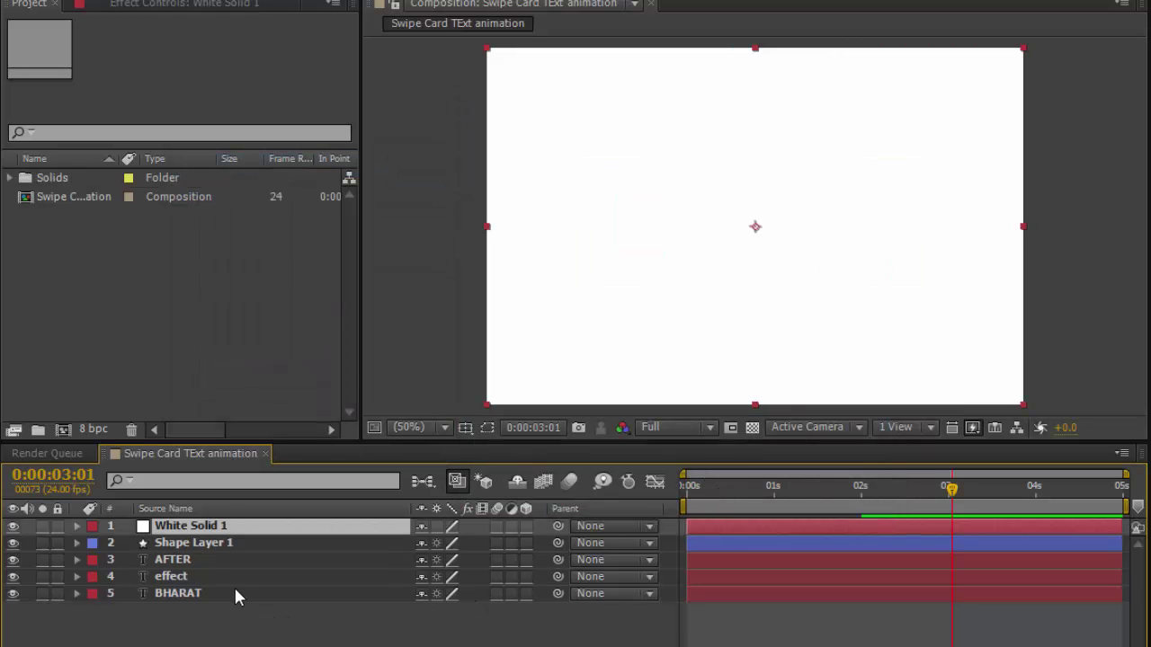
# - Lower White Solid 1's Transform opacity to 10% and collapse the layer
pyautogui.click(76, 527)
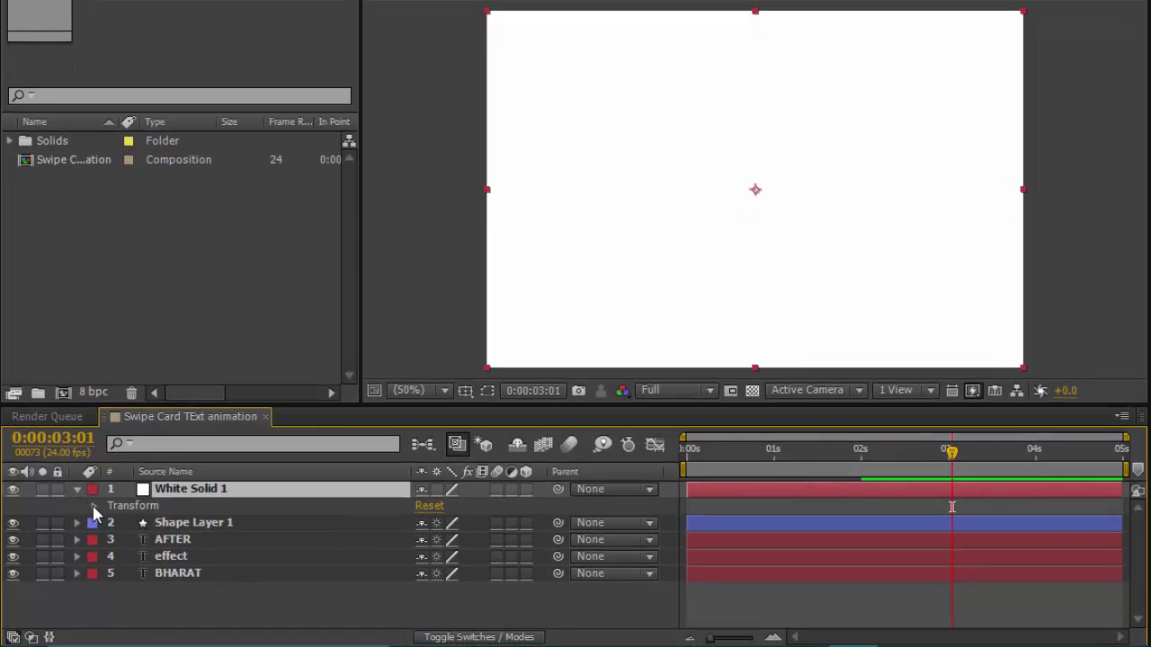
pyautogui.click(94, 507)
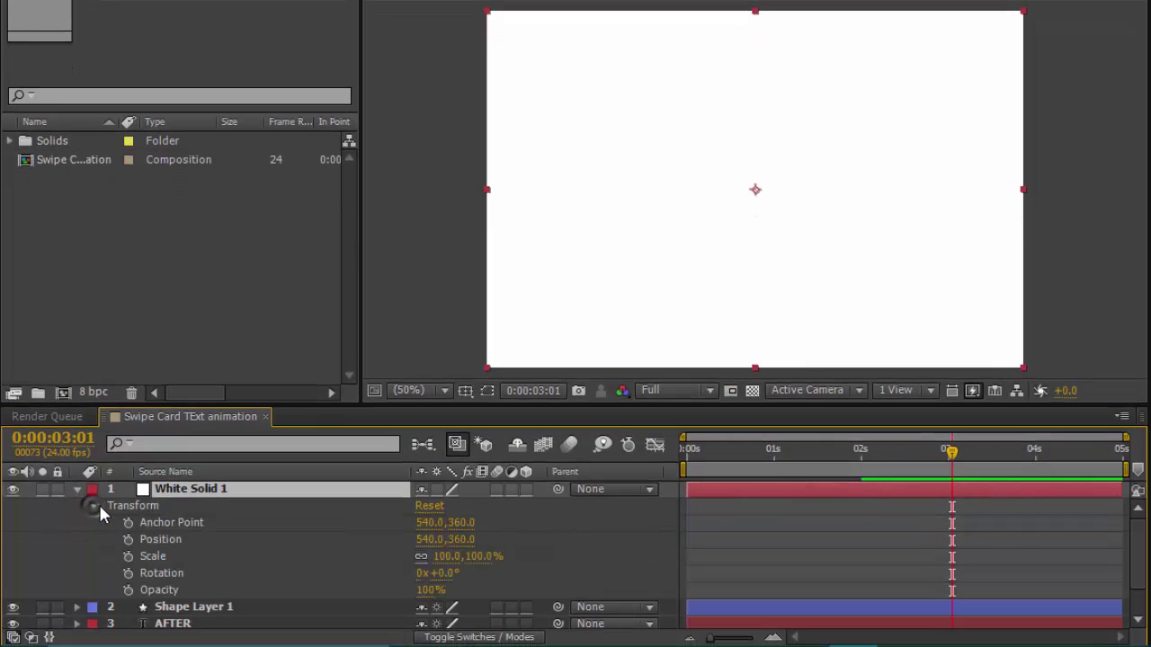
pyautogui.click(423, 590)
pyautogui.write('10')
pyautogui.click(378, 590)
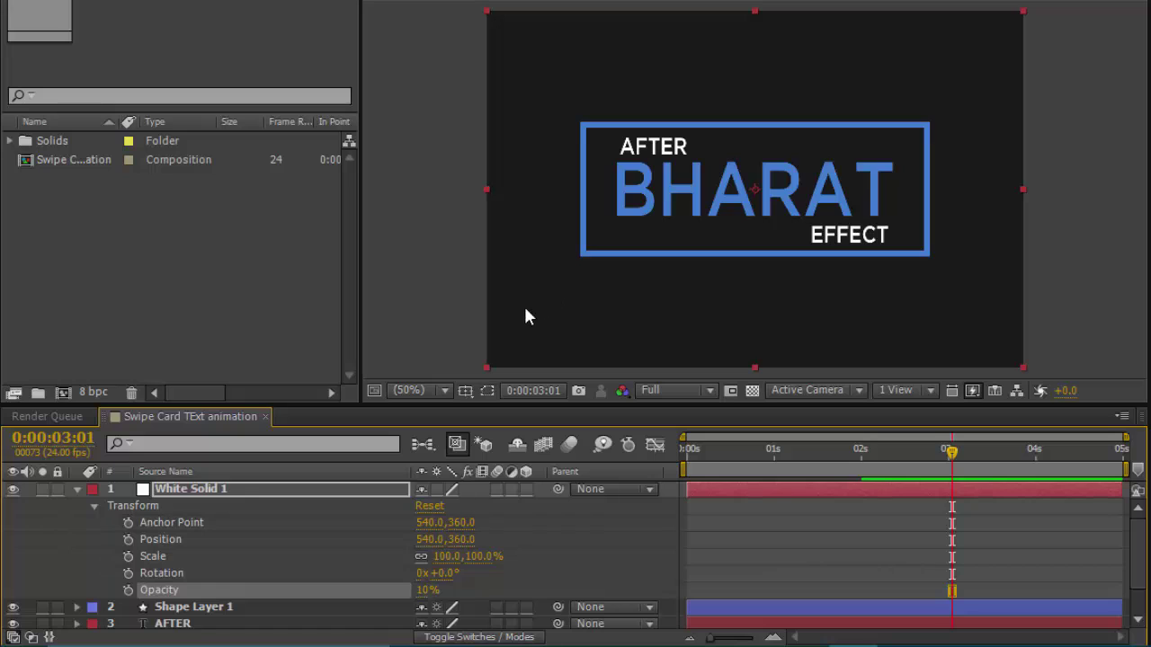
pyautogui.click(78, 489)
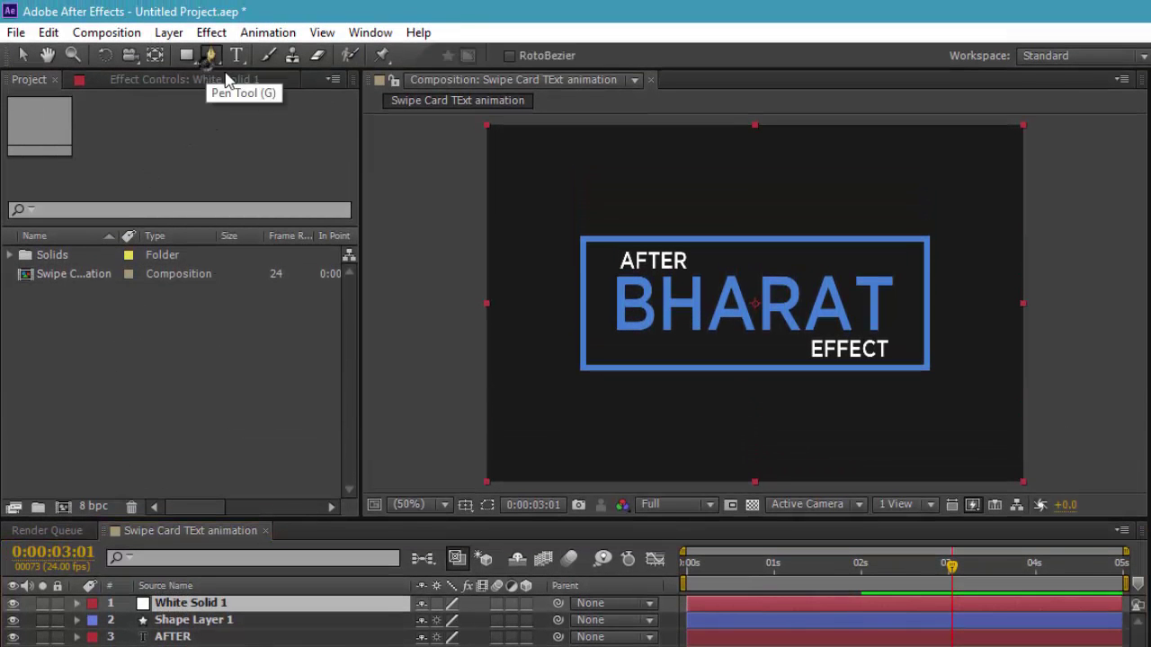
# - With the Pen tool at 25% zoom, draw a slanted four-point mask on White Solid 1
pyautogui.click(208, 56)
pyautogui.click(421, 509)
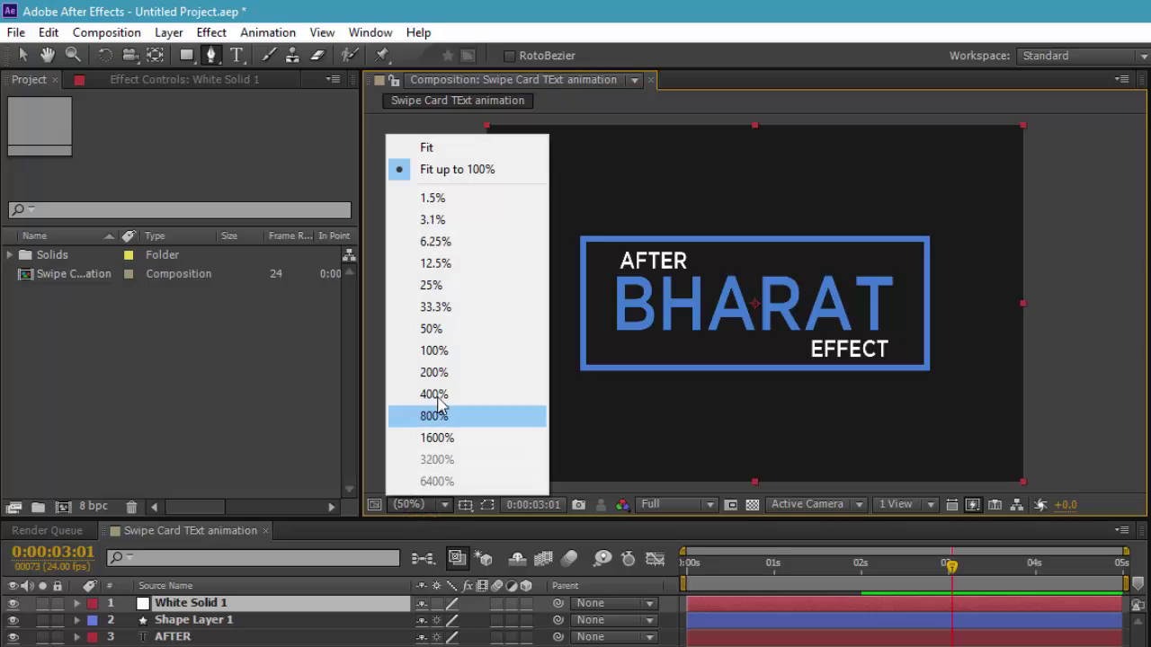
pyautogui.click(436, 284)
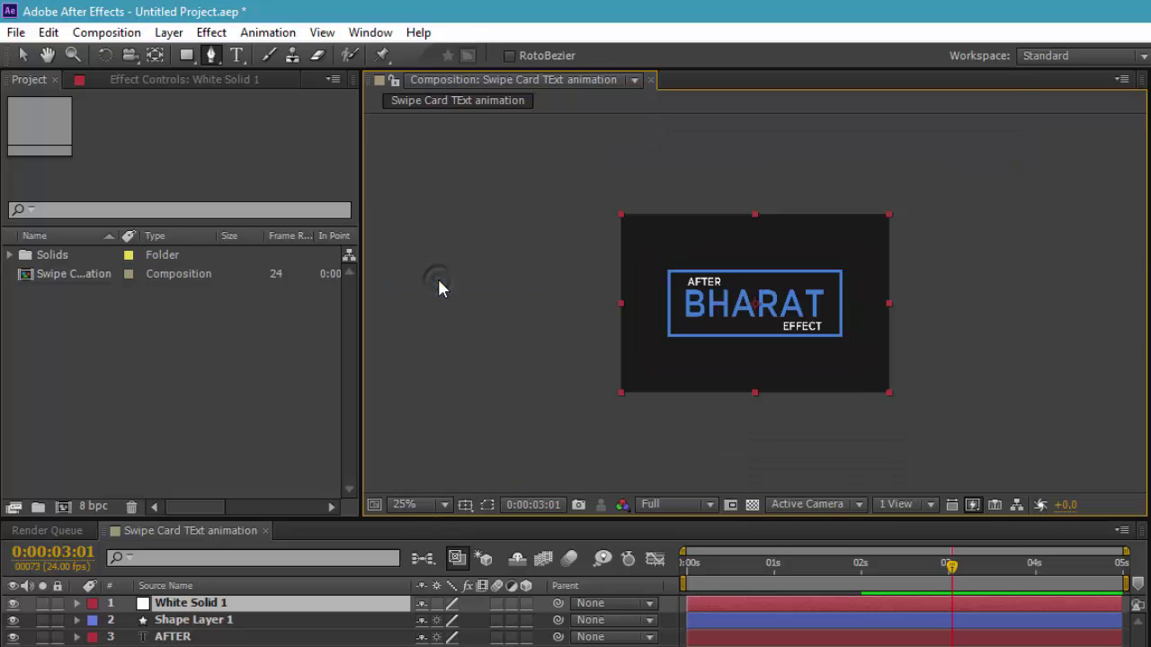
pyautogui.click(803, 179)
pyautogui.click(714, 436)
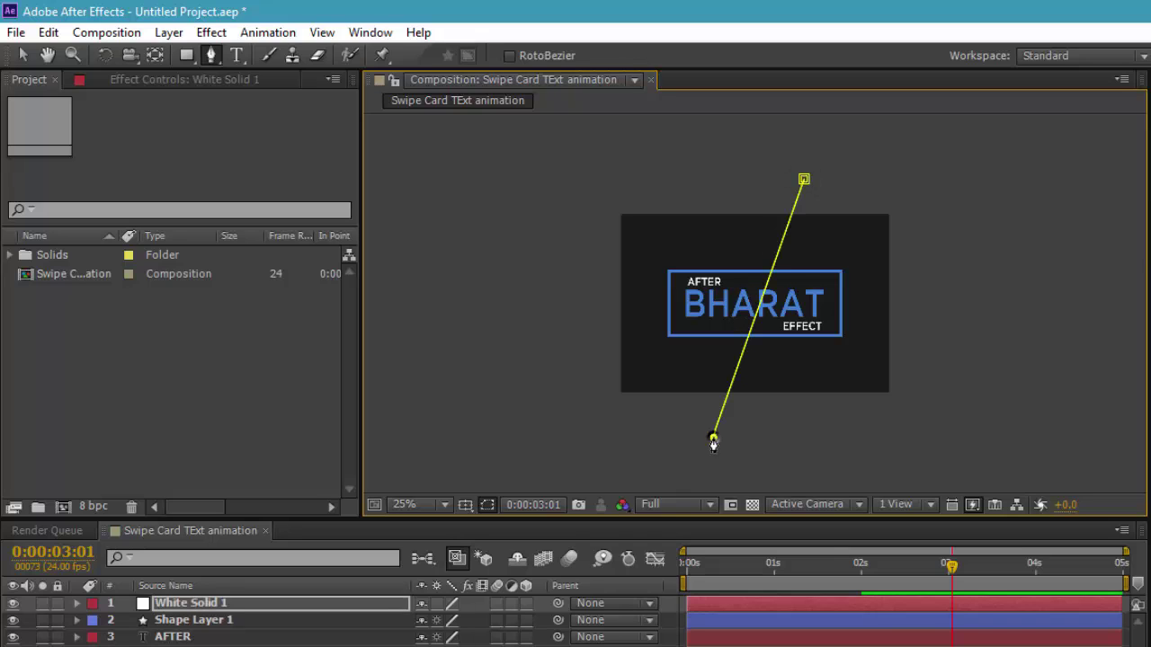
pyautogui.click(1071, 442)
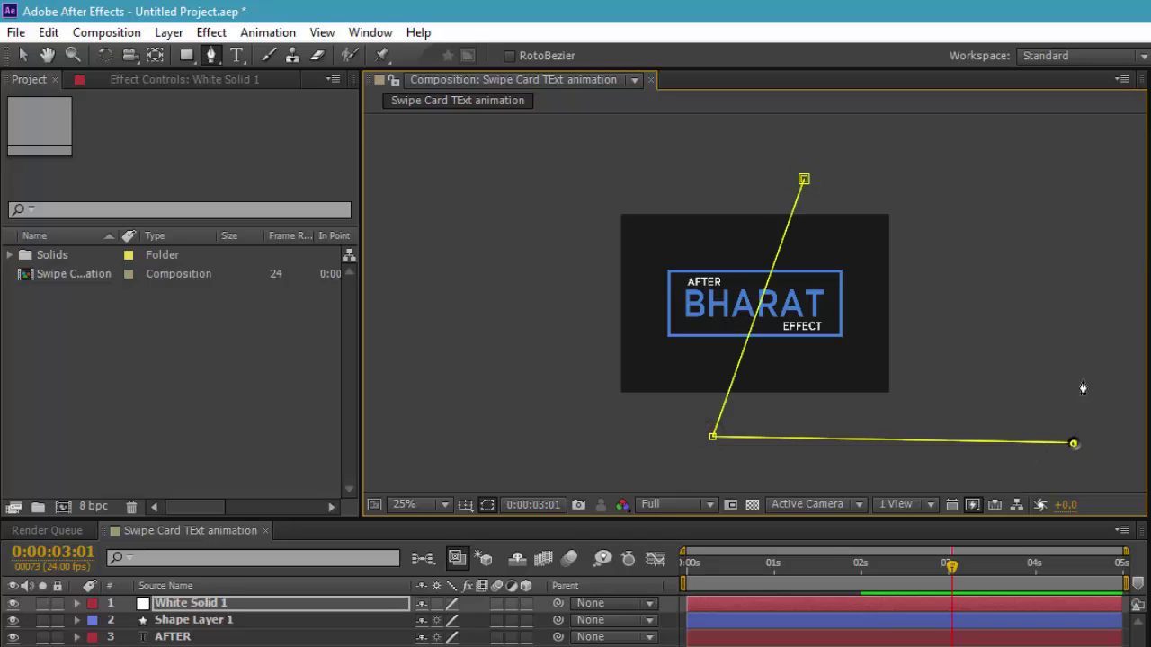
pyautogui.click(1087, 174)
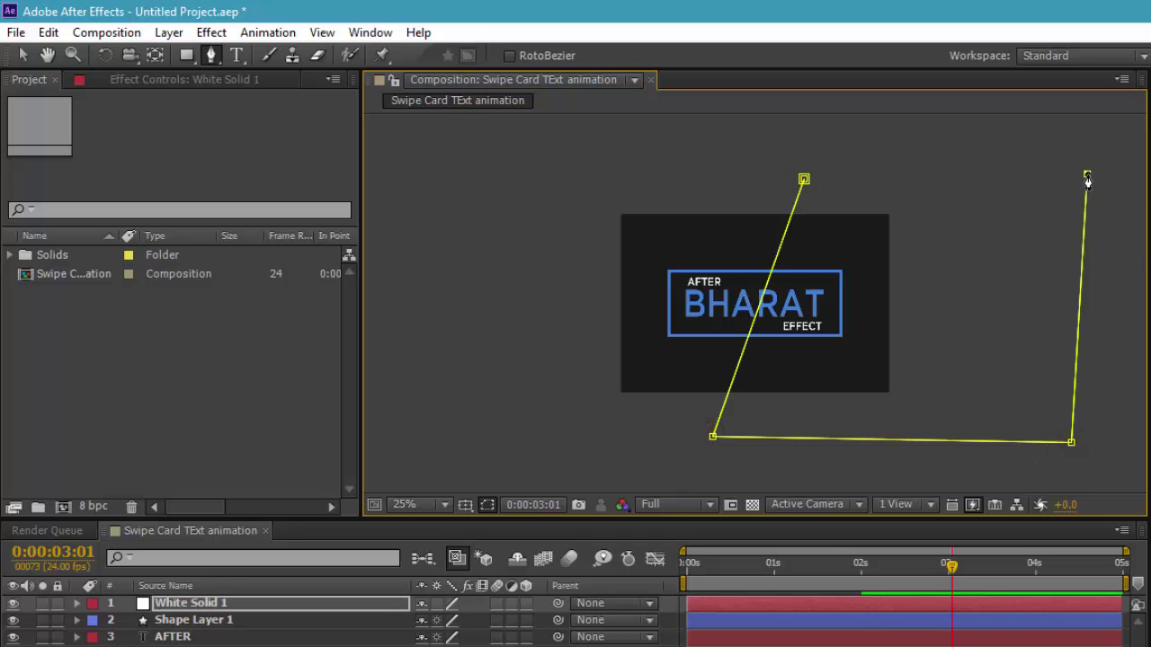
pyautogui.click(804, 179)
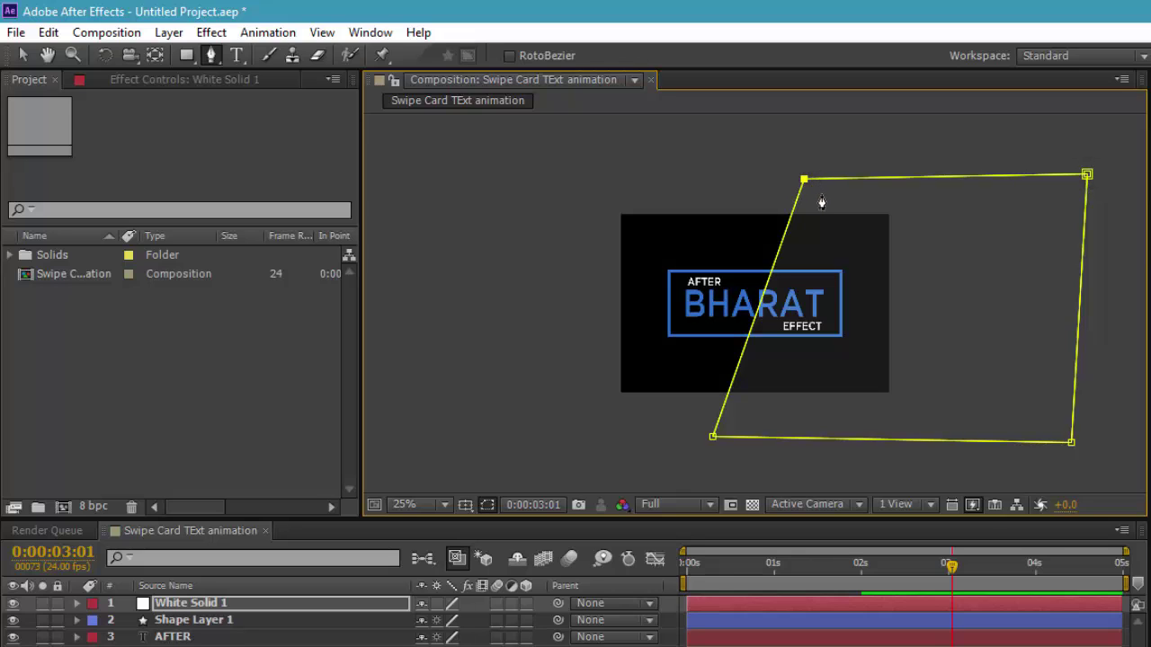
# - Draw a second, slightly smaller slanted four-point mask inside the first
pyautogui.click(819, 195)
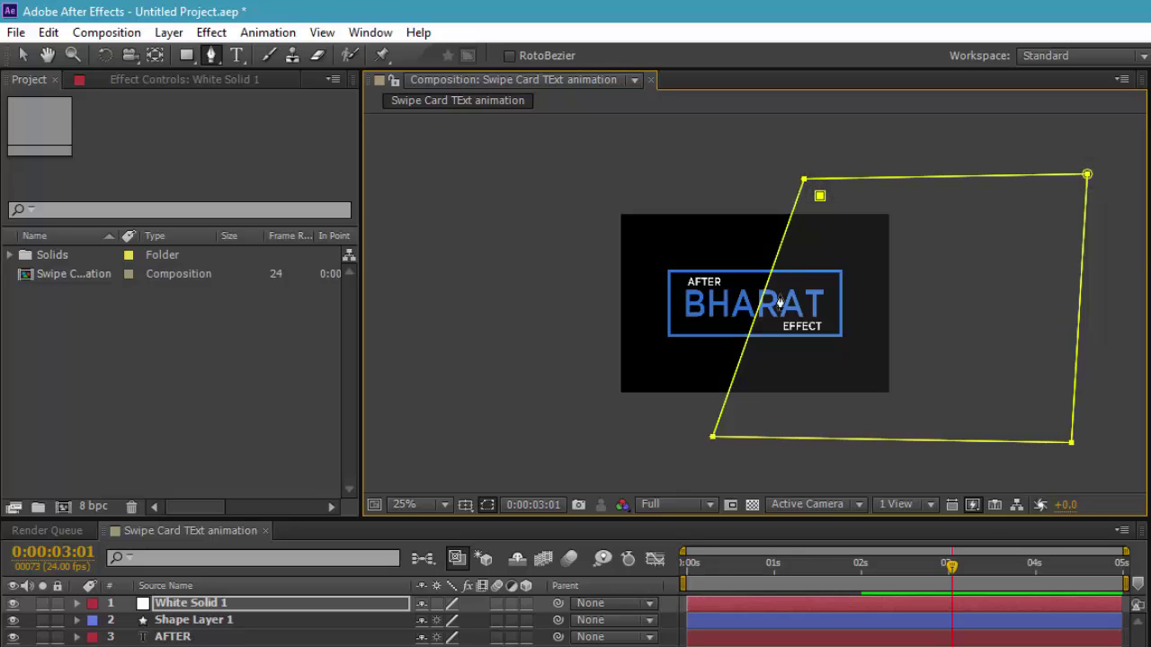
pyautogui.click(738, 417)
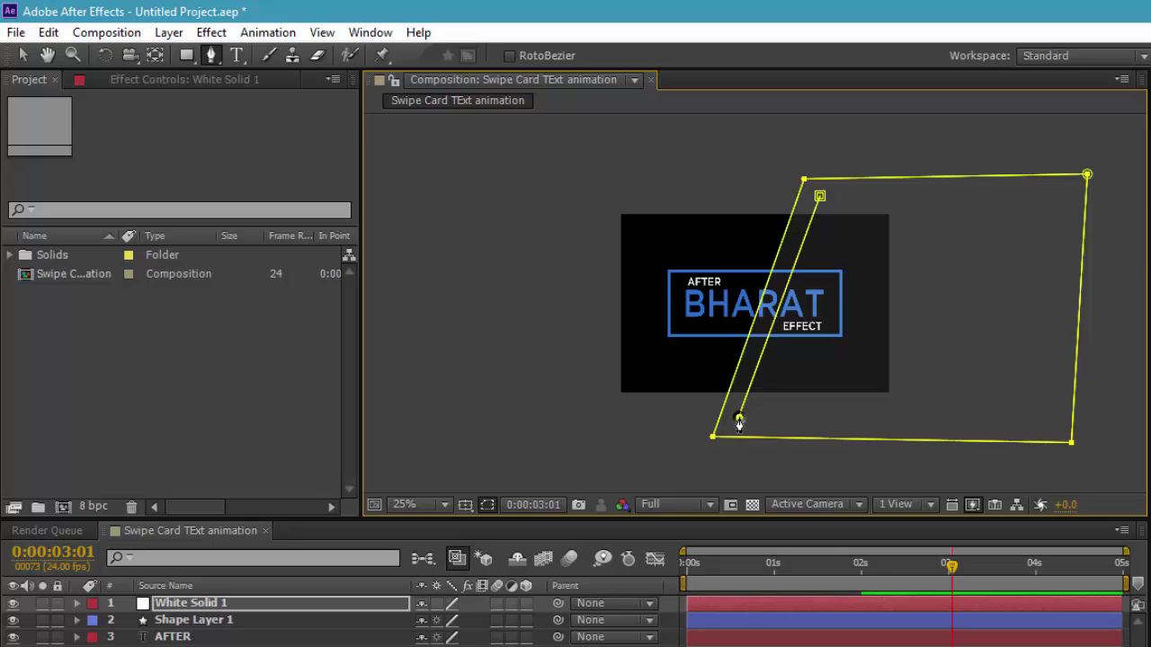
pyautogui.click(1056, 422)
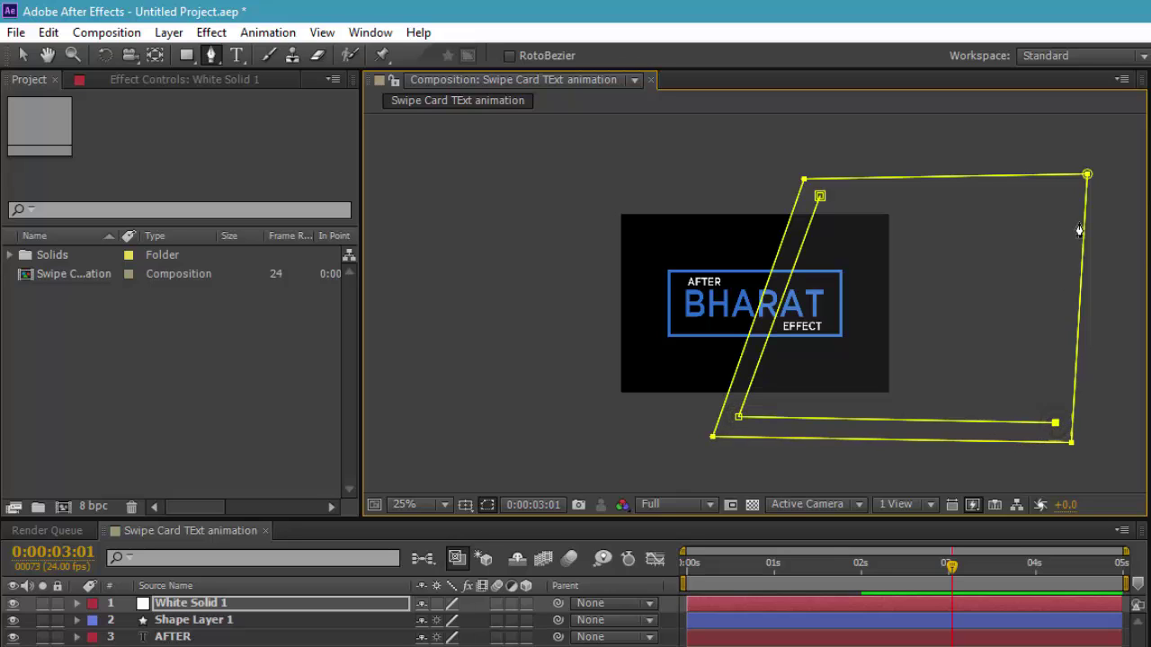
pyautogui.click(1072, 199)
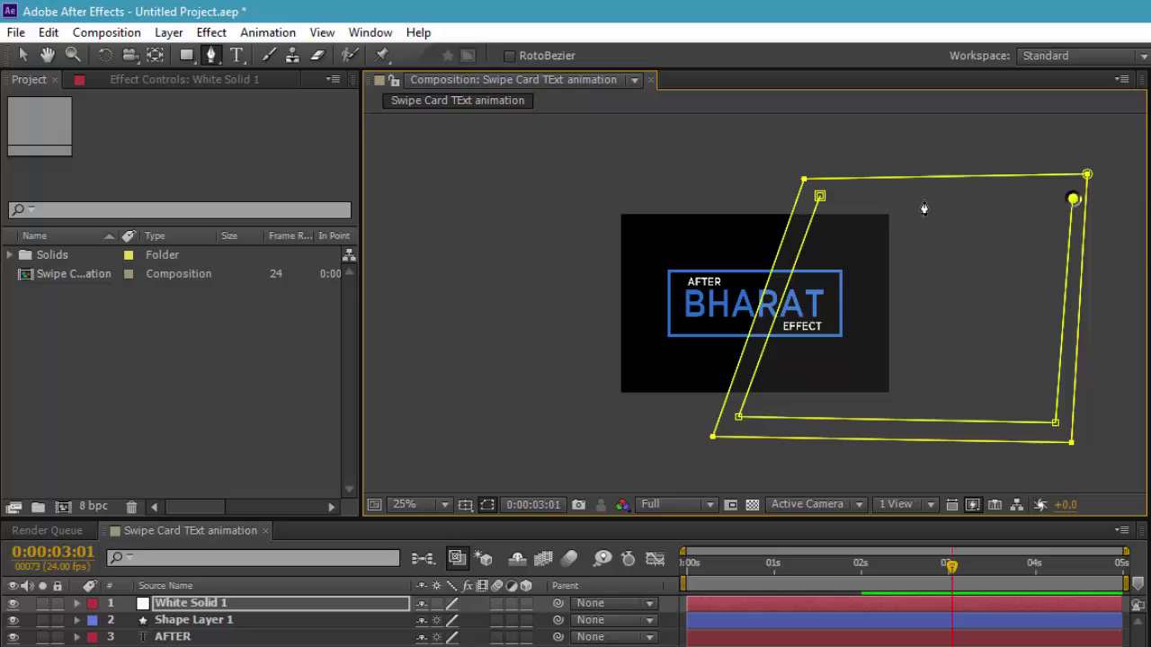
pyautogui.click(820, 196)
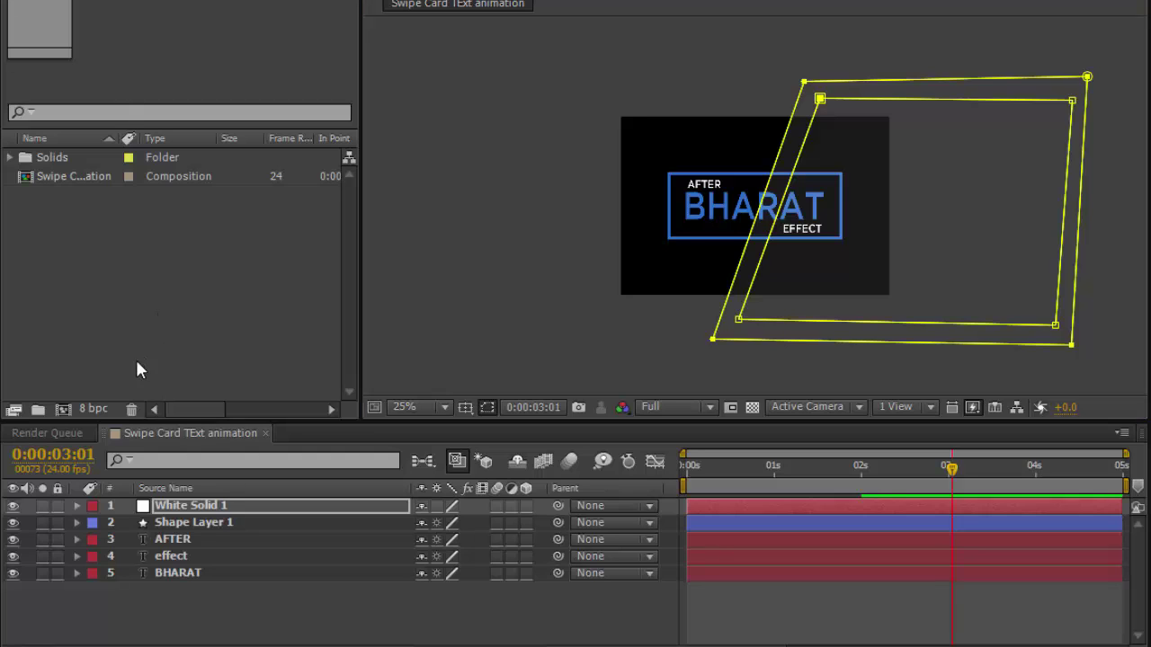
# - Set White Solid 1's Mask 2 to Difference mode and hide the mask outlines
pyautogui.click(77, 505)
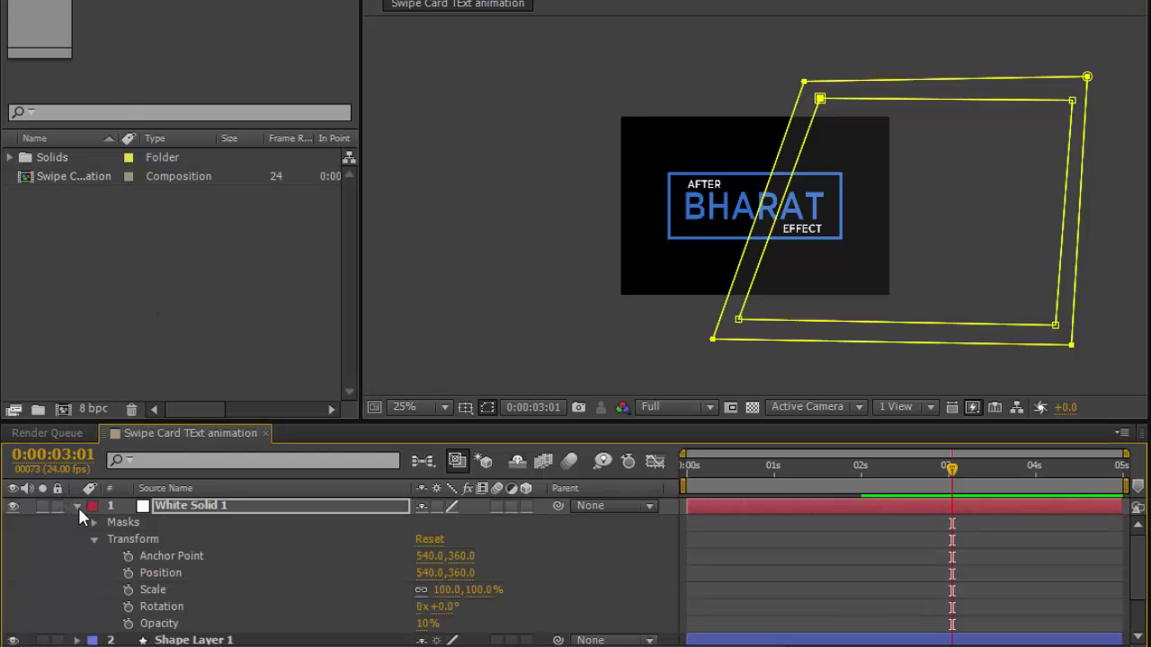
pyautogui.click(91, 522)
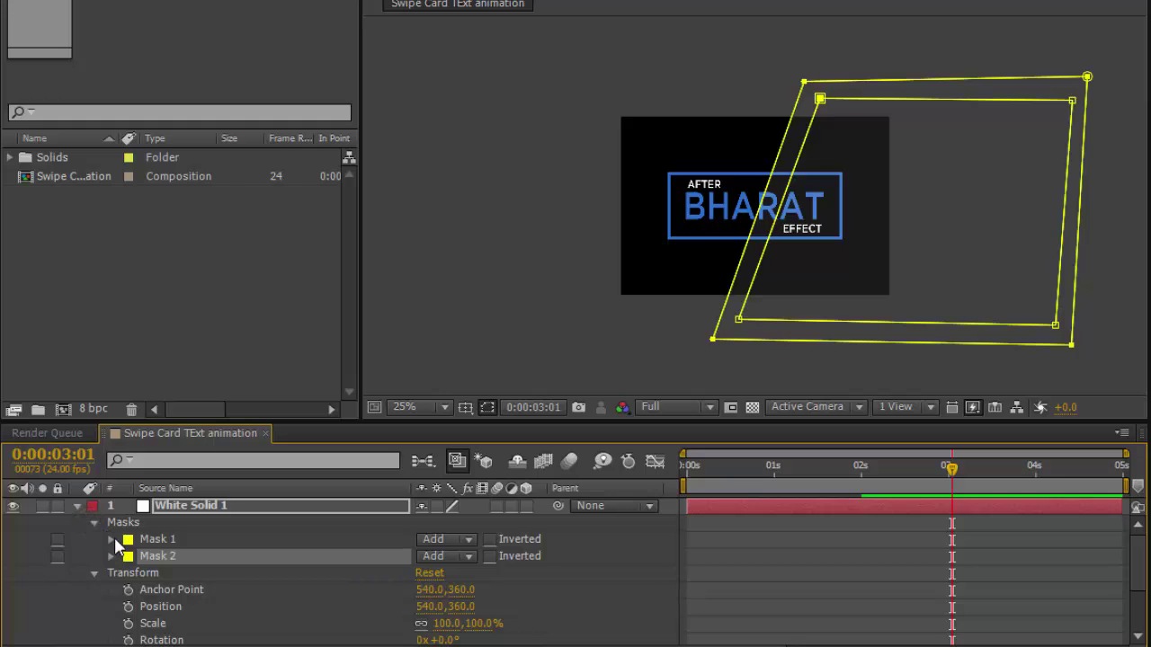
pyautogui.click(442, 556)
pyautogui.click(447, 539)
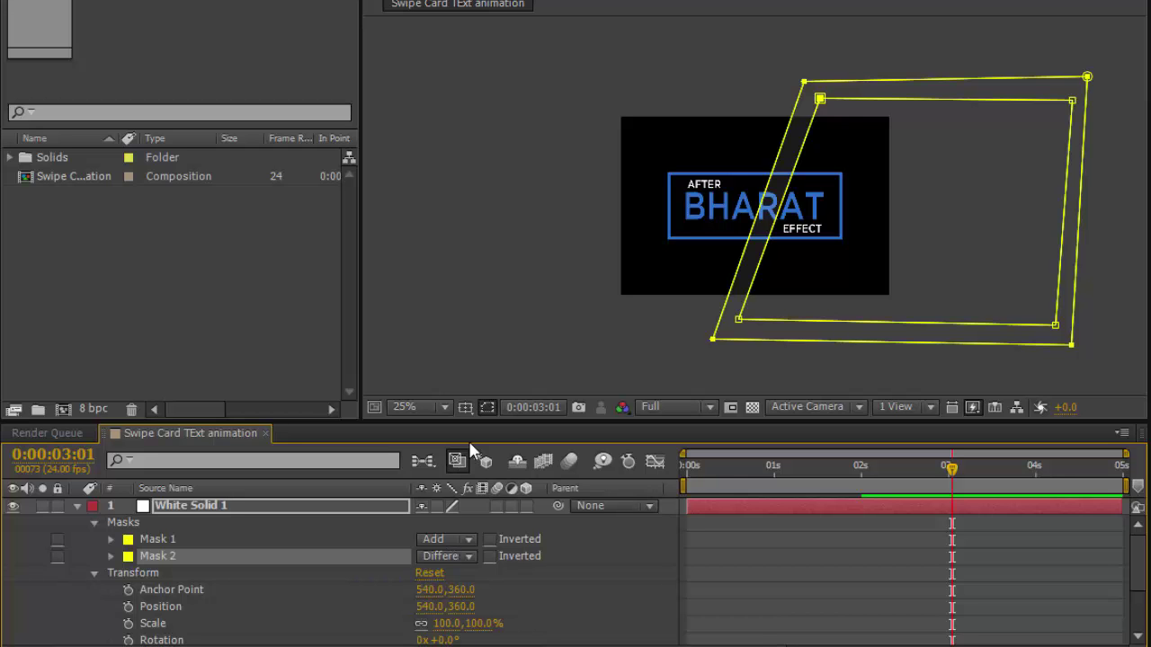
pyautogui.click(486, 407)
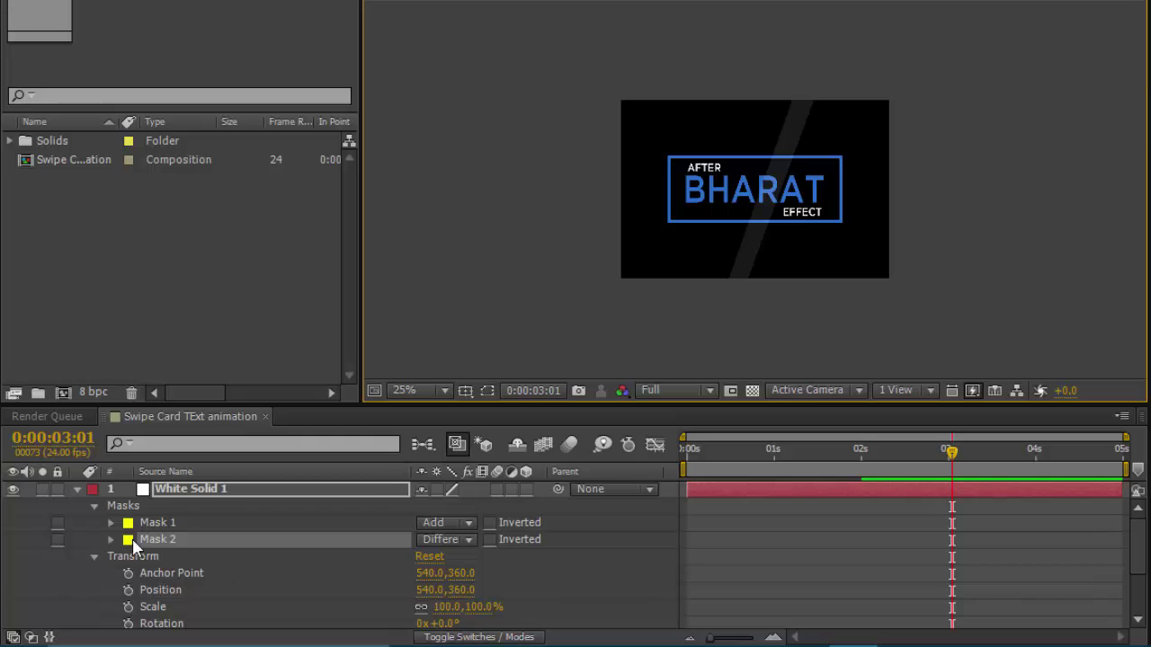
# - Give Mask 2 a 350-pixel feather and zoom the preview to 50%
pyautogui.click(110, 540)
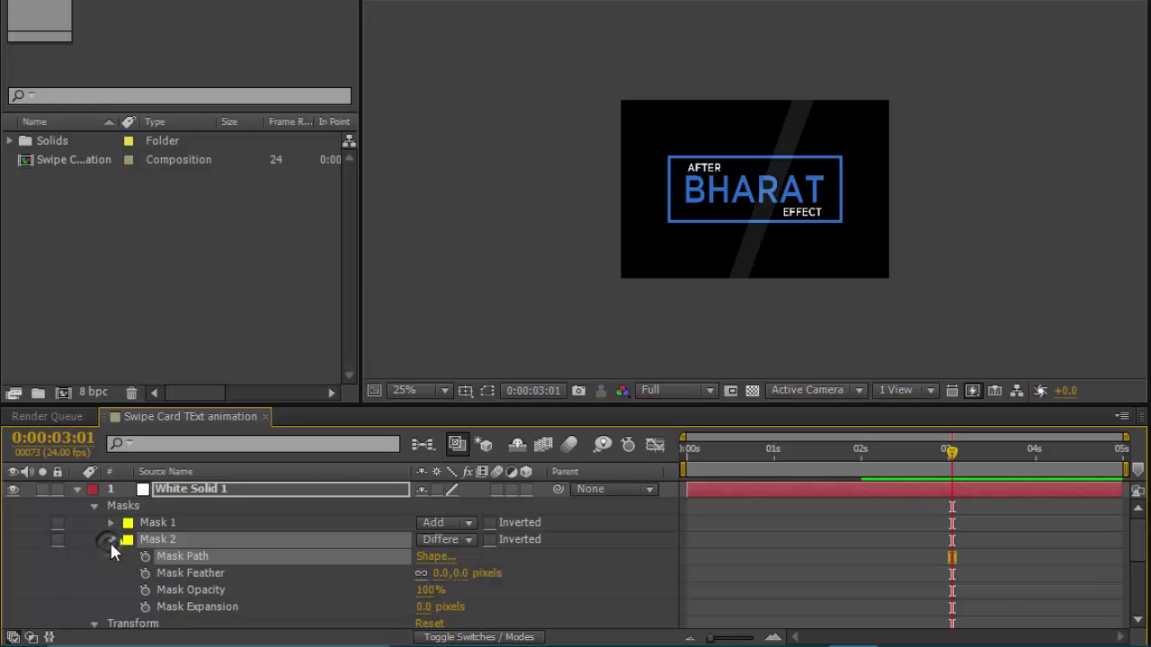
pyautogui.click(440, 573)
pyautogui.write('350')
pyautogui.press('Return')
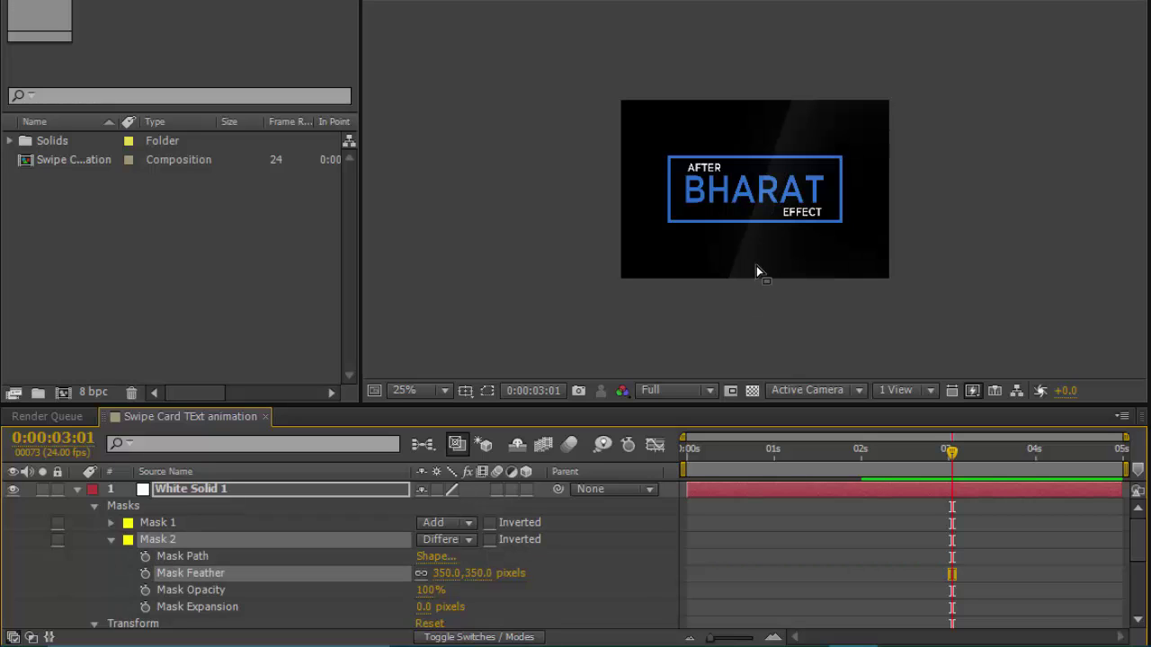
pyautogui.press('.')
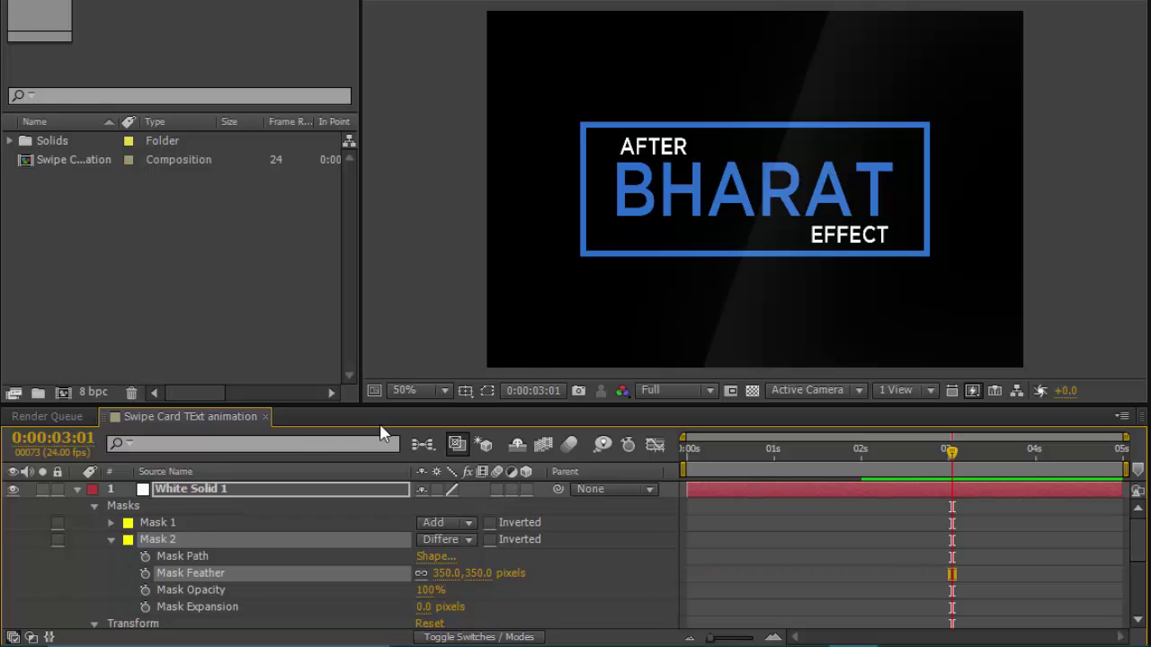
# - Add a 20mm camera layer, Camera 1, and dismiss the 2D-layer warning
pyautogui.click(77, 489)
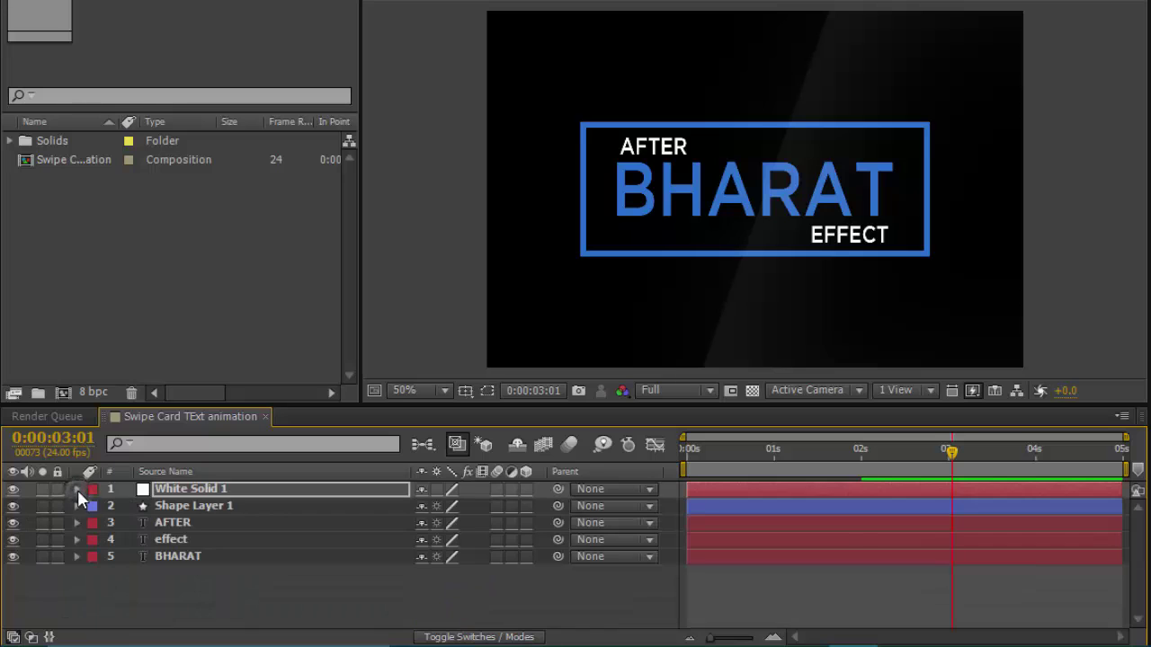
pyautogui.rightClick(128, 589)
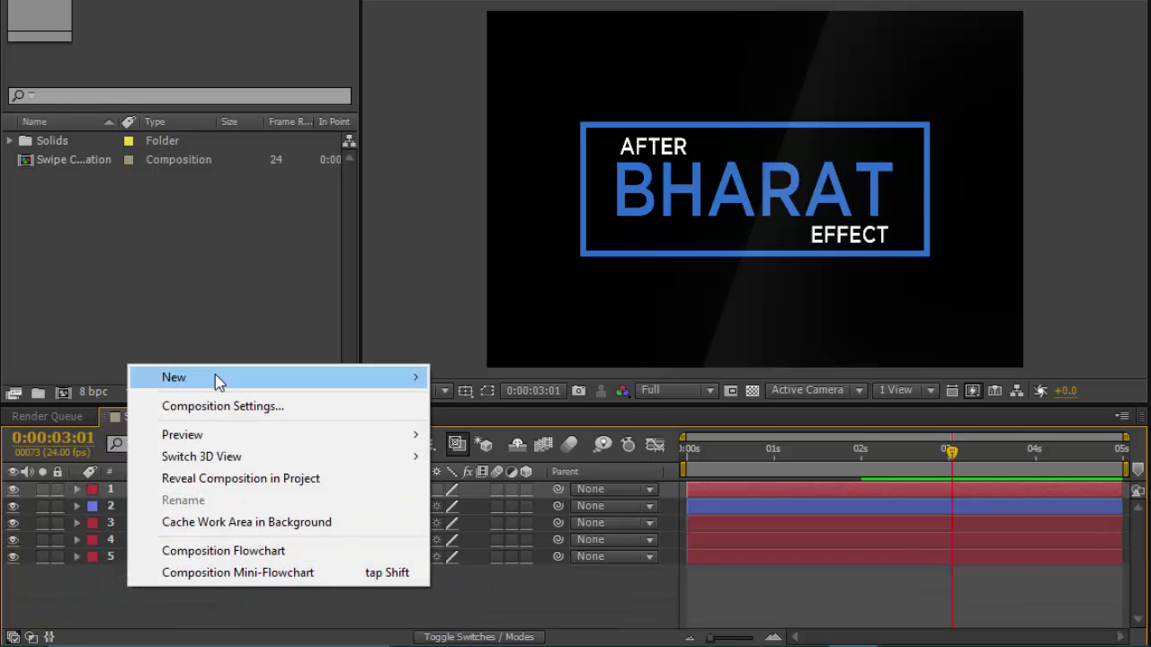
pyautogui.moveTo(216, 377)
pyautogui.click(486, 471)
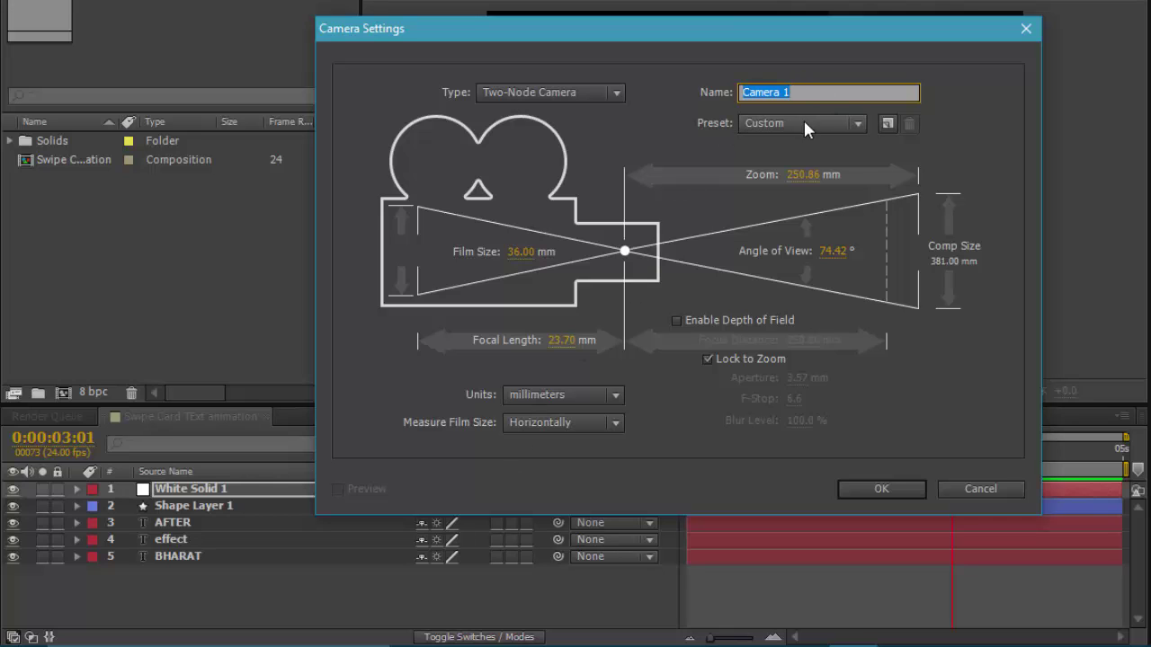
pyautogui.click(822, 122)
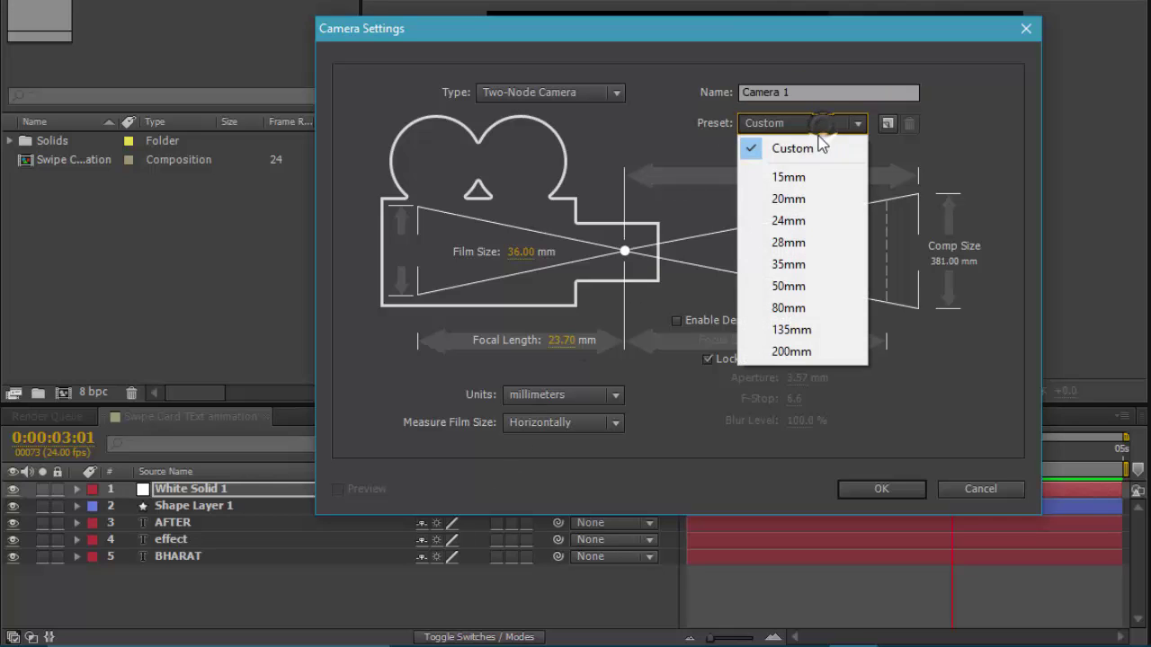
pyautogui.click(813, 200)
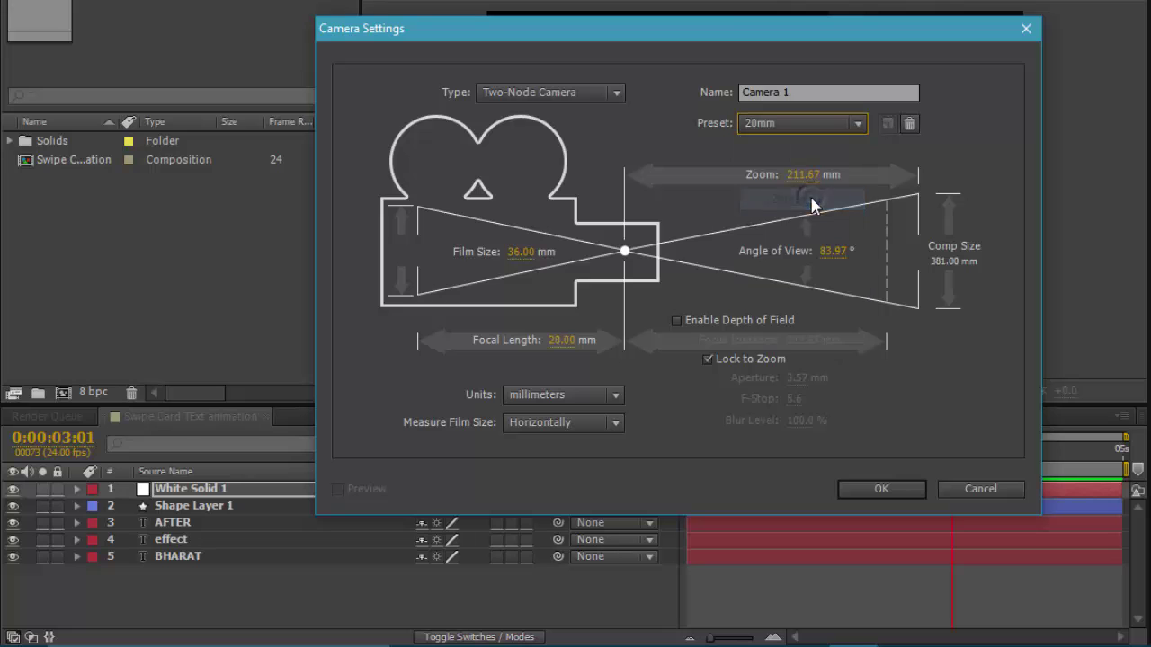
pyautogui.click(877, 489)
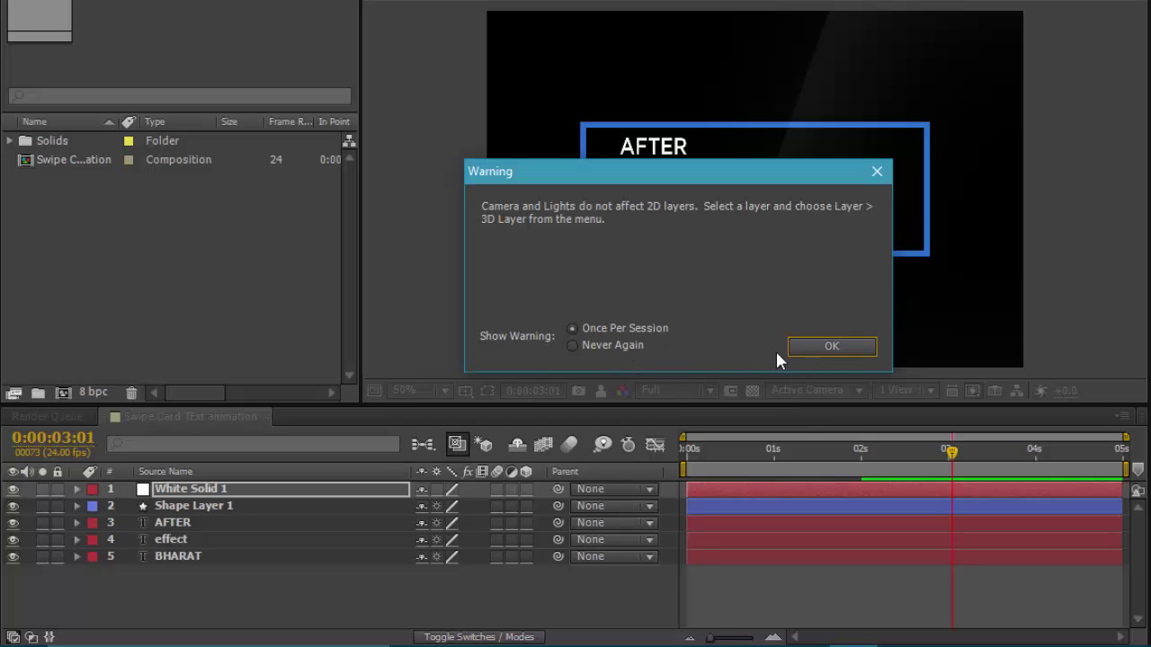
pyautogui.click(877, 172)
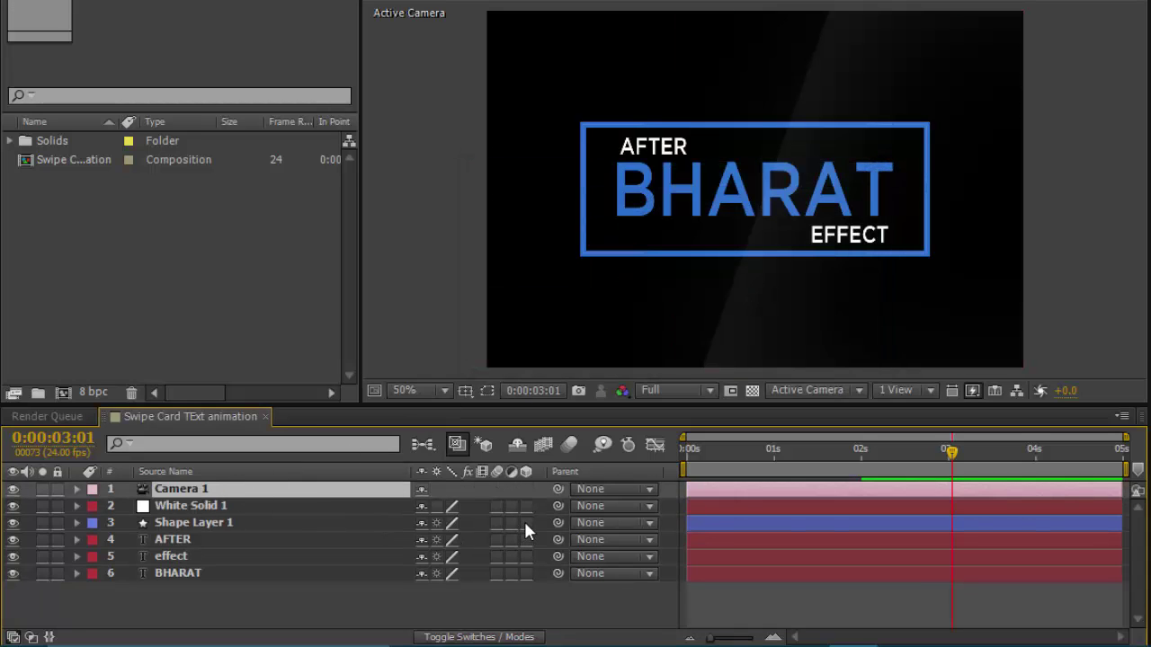
# - Turn on 3D for Shape Layer 1 and the AFTER, effect and BHARAT text layers
pyautogui.click(526, 524)
pyautogui.moveTo(524, 538); pyautogui.dragTo(520, 573)
pyautogui.click(78, 489)
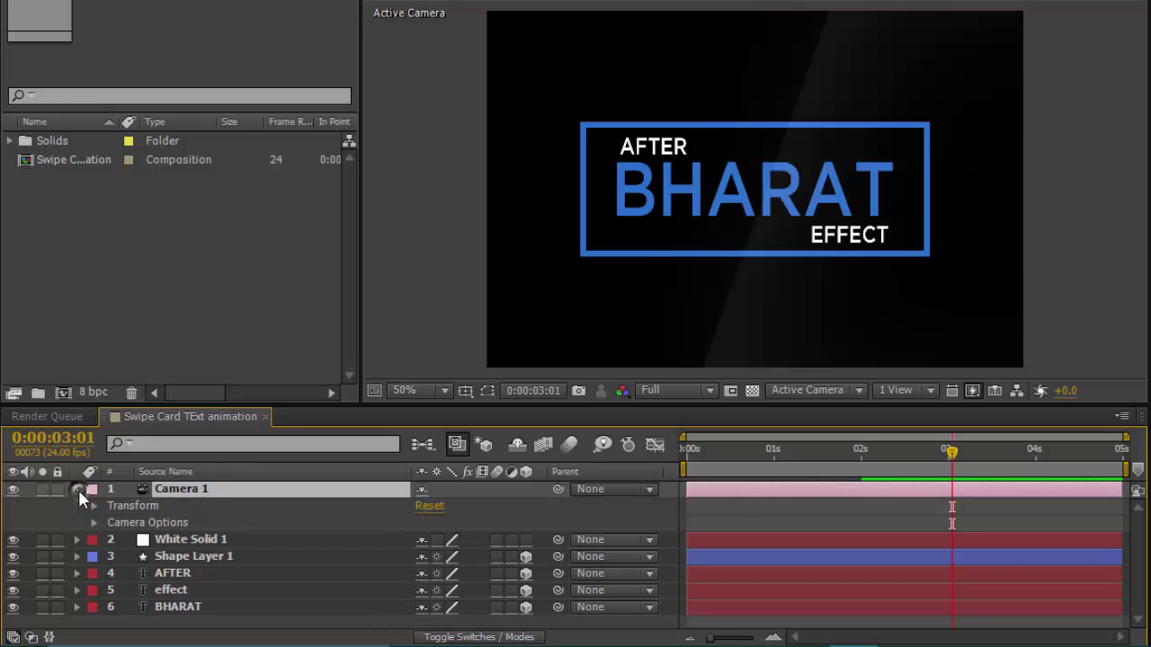
pyautogui.click(94, 504)
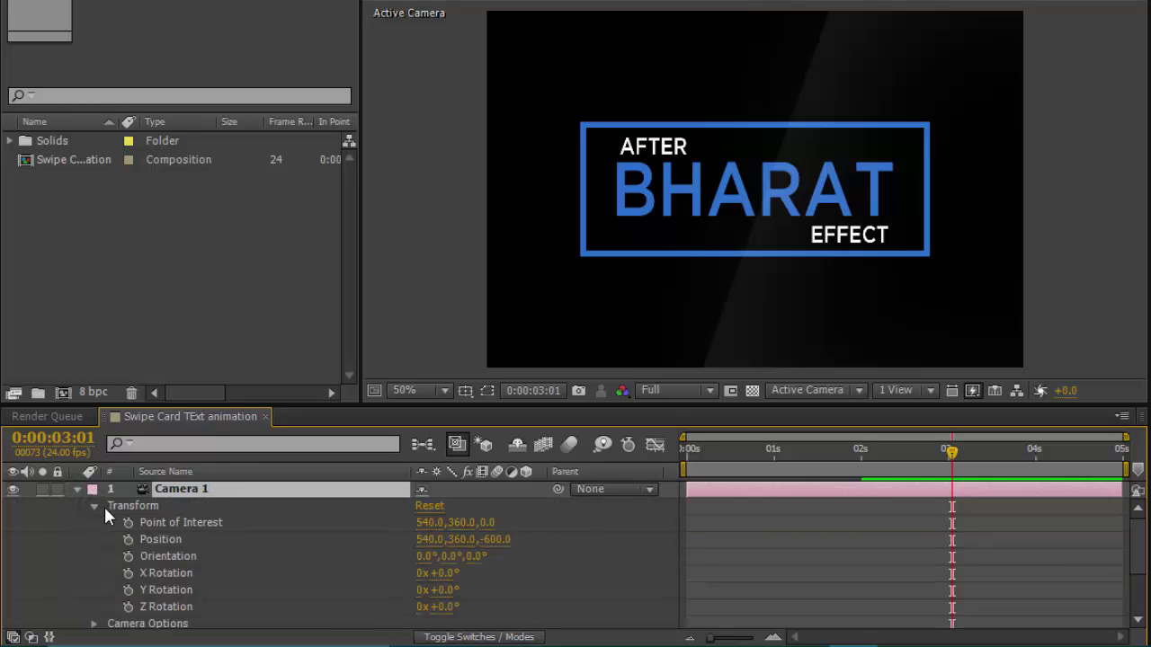
# - Keyframe Camera 1's Point of Interest (540,360,0) and Position (540,360,-600) at about 2 seconds
pyautogui.click(129, 523)
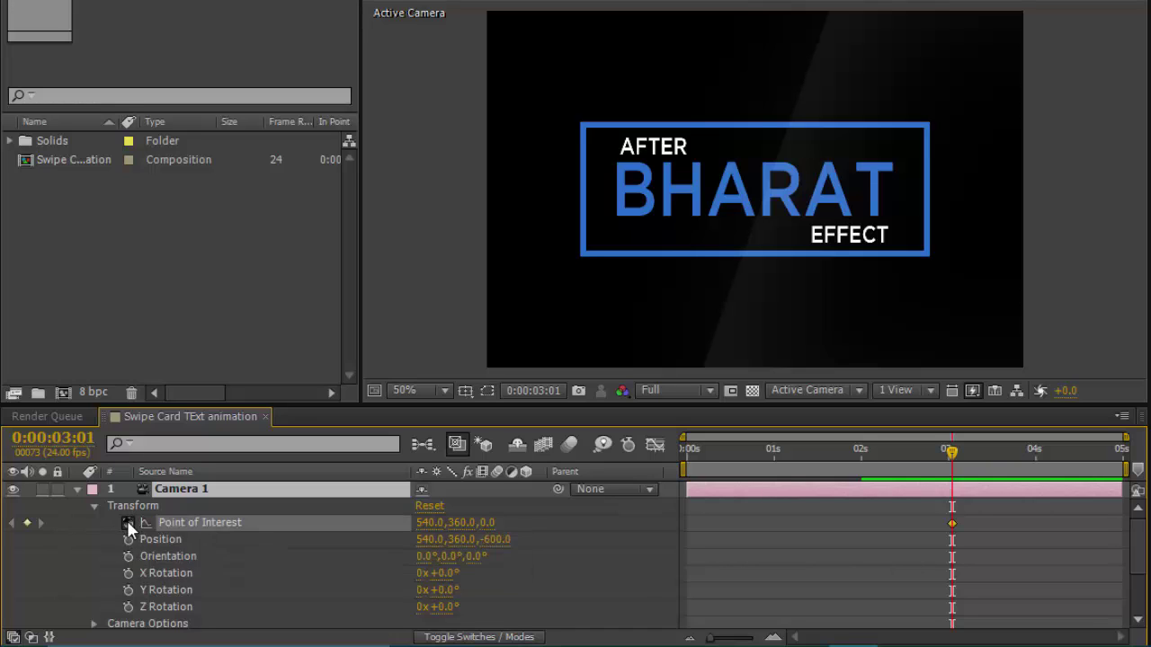
pyautogui.click(129, 540)
pyautogui.click(180, 539)
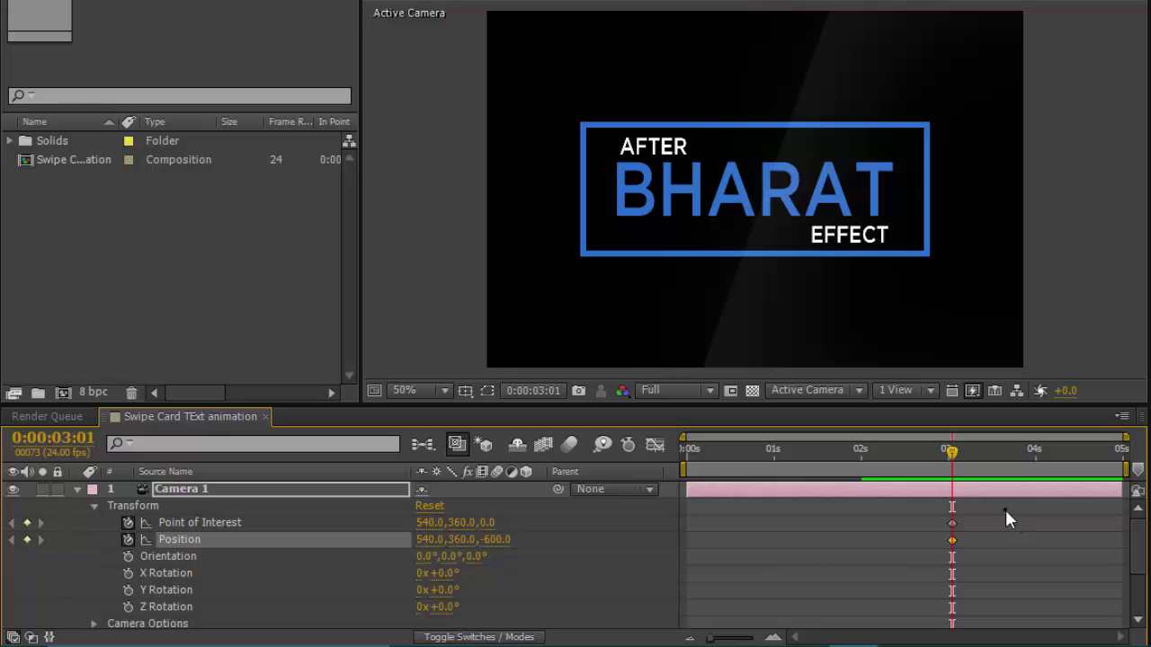
pyautogui.moveTo(1005, 507)
pyautogui.mouseDown()
pyautogui.moveTo(932, 551)
pyautogui.moveTo(881, 530)
pyautogui.mouseUp()
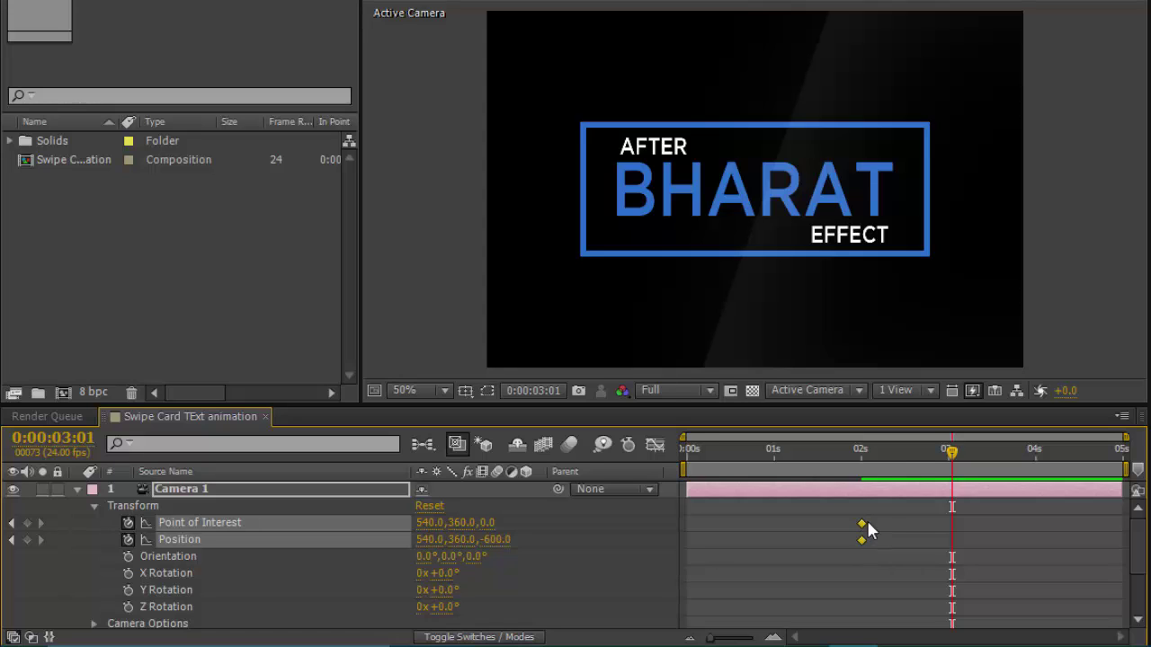
pyautogui.moveTo(949, 451)
pyautogui.mouseDown()
pyautogui.moveTo(775, 453)
pyautogui.moveTo(815, 465)
pyautogui.mouseUp()
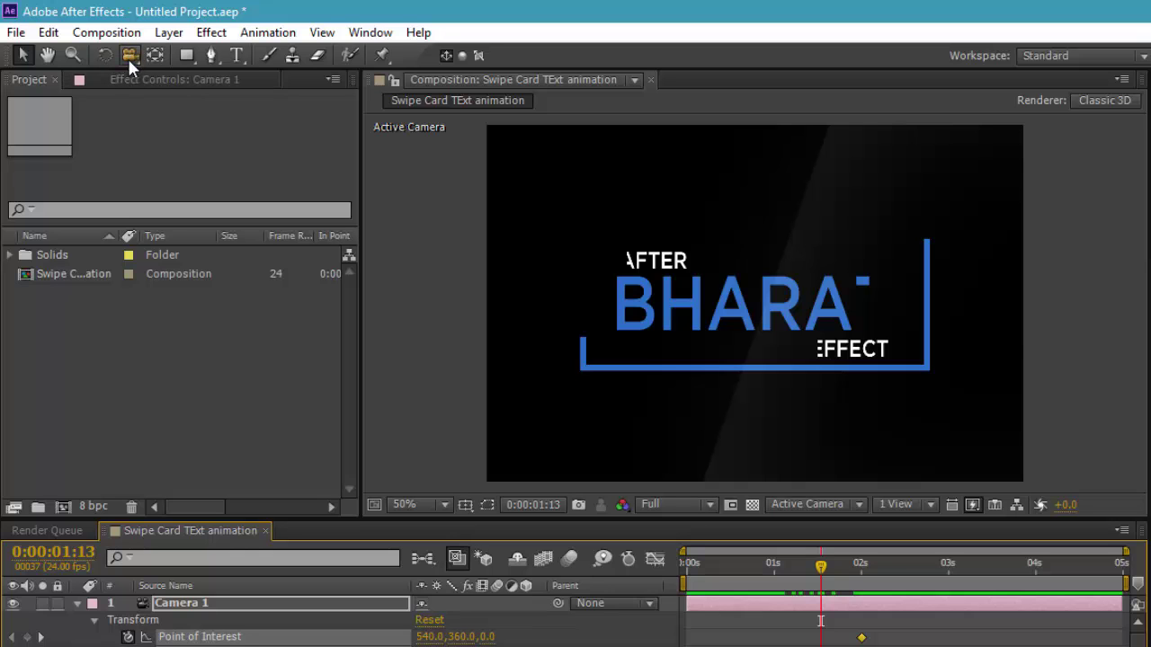
# - Orbit Camera 1 to an angled view, Point of Interest 579, and move those keyframes to about 1 second
pyautogui.click(129, 56)
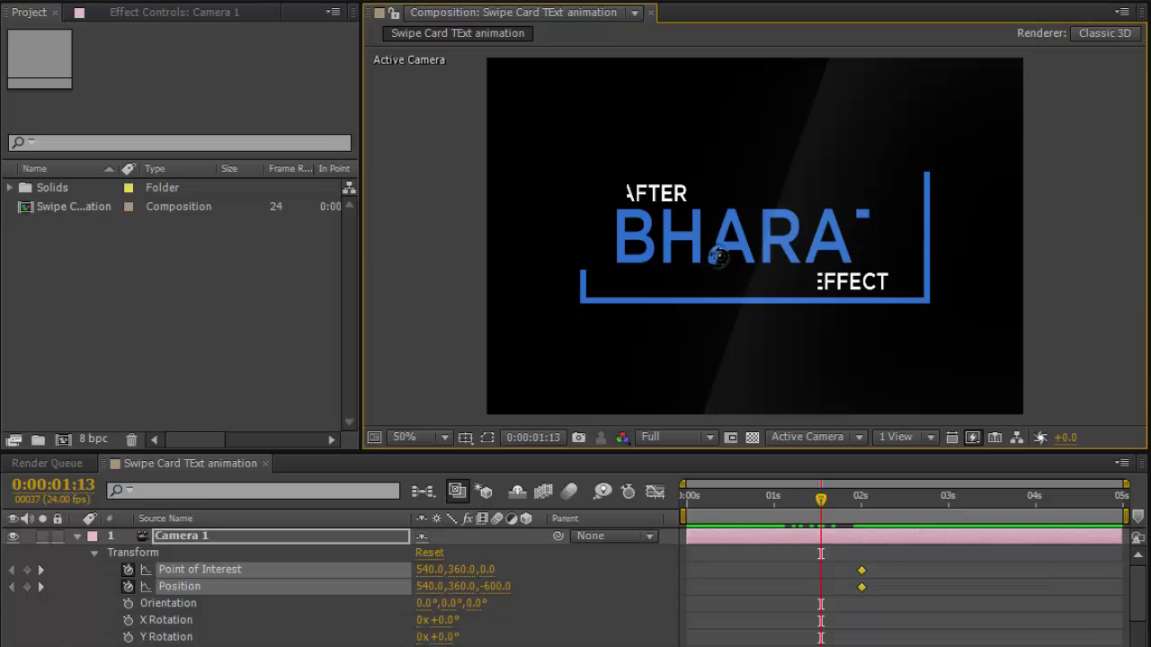
pyautogui.moveTo(717, 255)
pyautogui.mouseDown()
pyautogui.moveTo(758, 254)
pyautogui.moveTo(744, 203)
pyautogui.mouseUp()
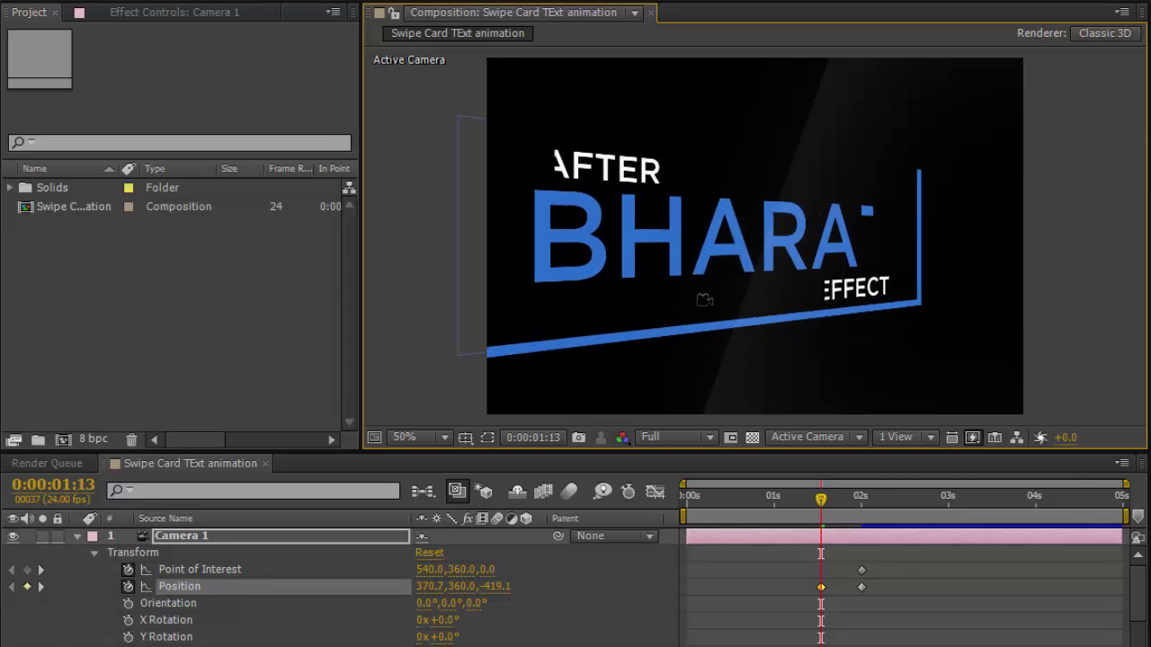
pyautogui.moveTo(430, 570); pyautogui.dragTo(459, 566)
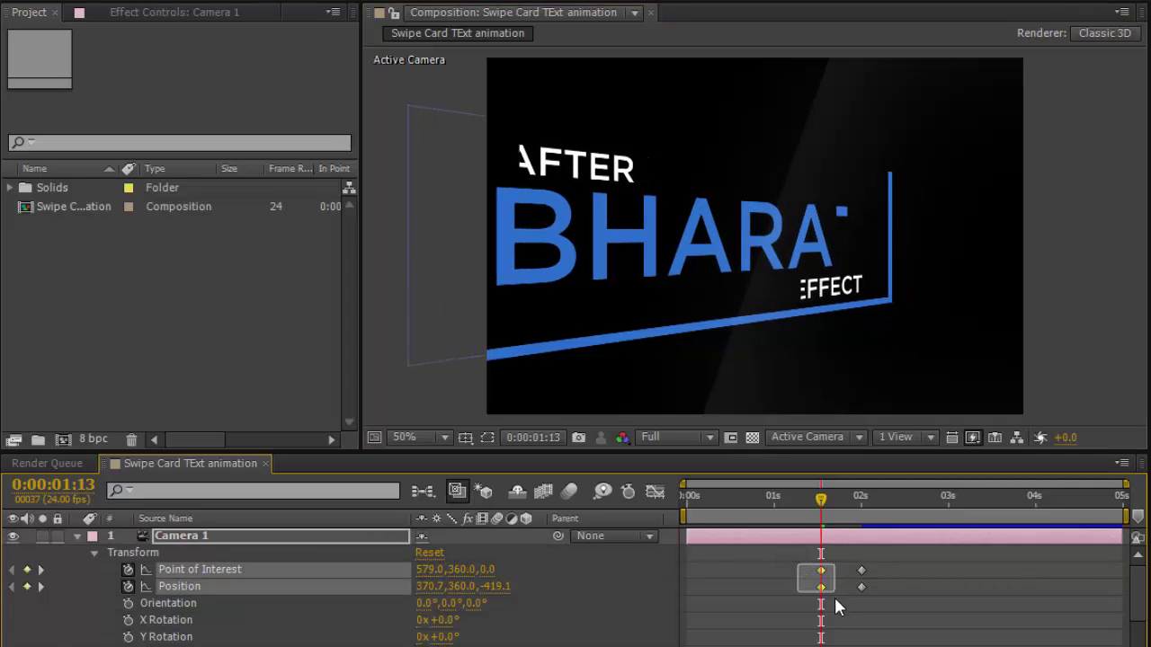
pyautogui.moveTo(798, 563); pyautogui.dragTo(845, 620)
pyautogui.moveTo(823, 577); pyautogui.dragTo(776, 588)
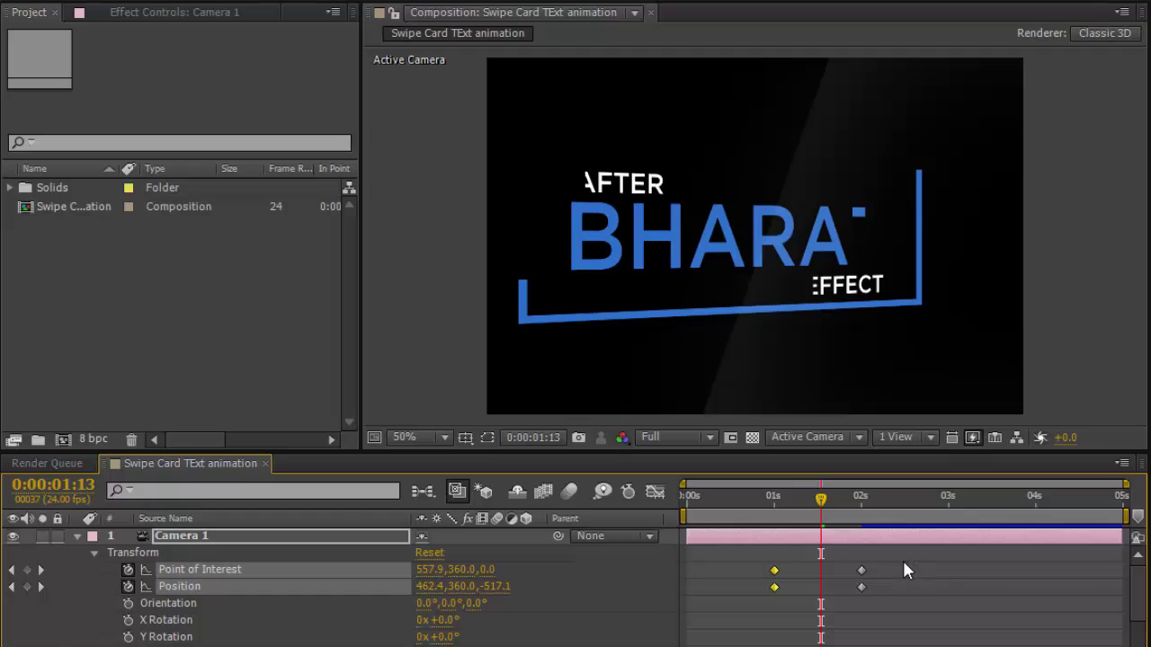
pyautogui.moveTo(916, 560); pyautogui.dragTo(739, 642)
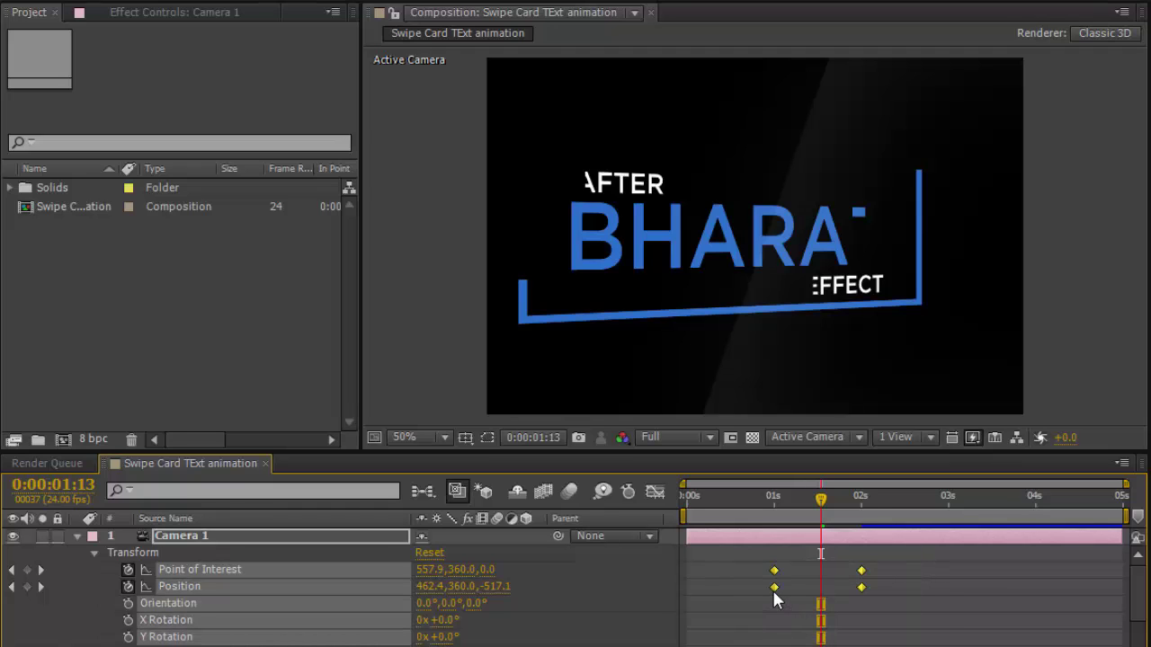
# - Apply Easy Ease to the camera keyframes and preview the animation from the start
pyautogui.rightClick(770, 588)
pyautogui.moveTo(775, 581)
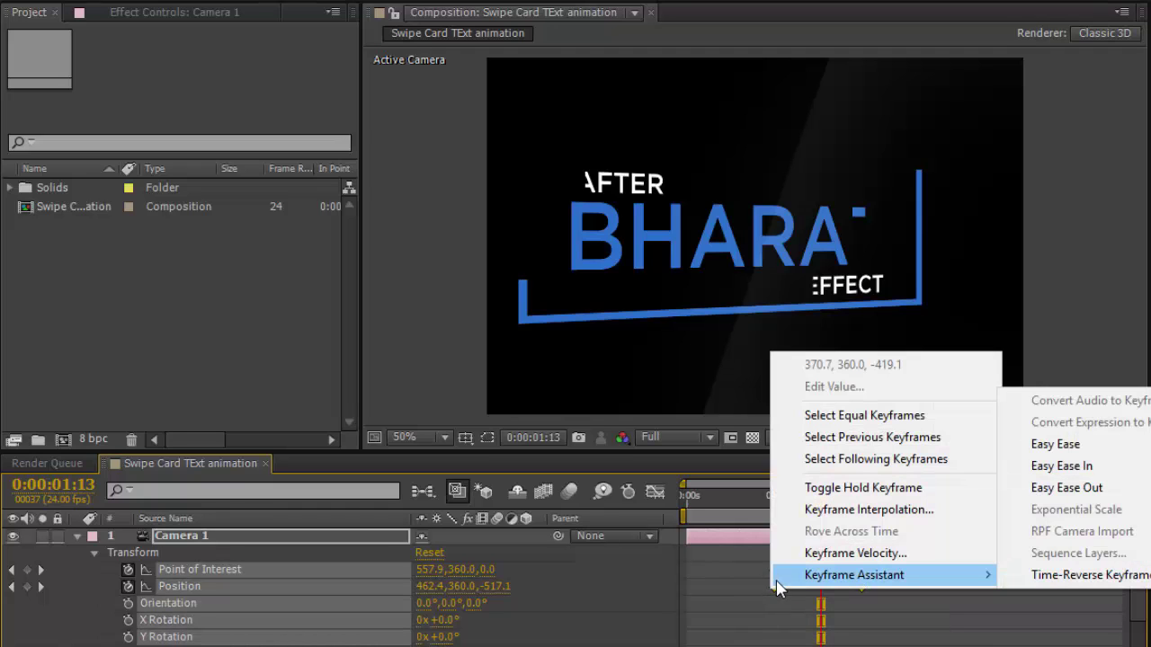
pyautogui.click(1041, 444)
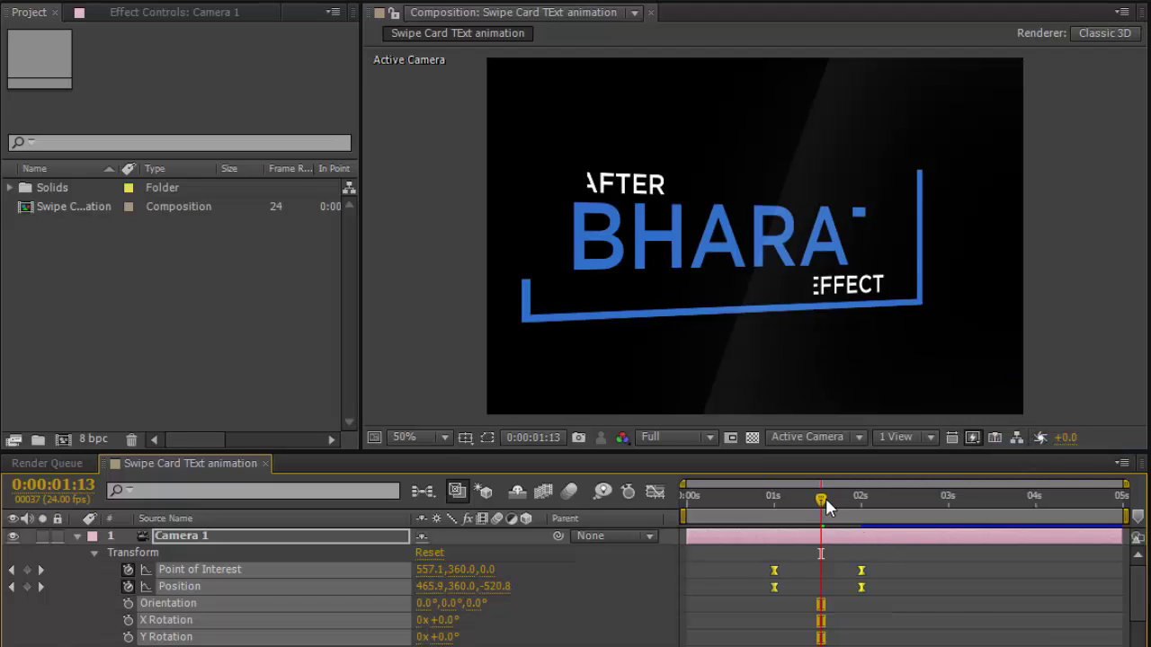
pyautogui.moveTo(824, 498); pyautogui.dragTo(663, 522)
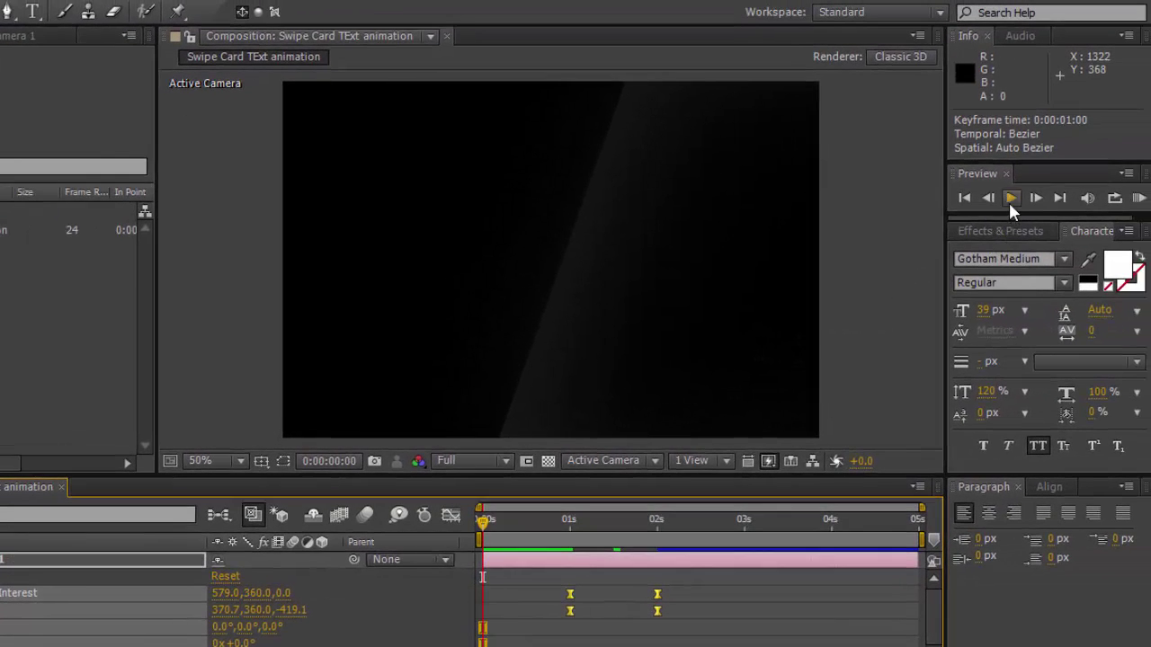
pyautogui.click(1010, 199)
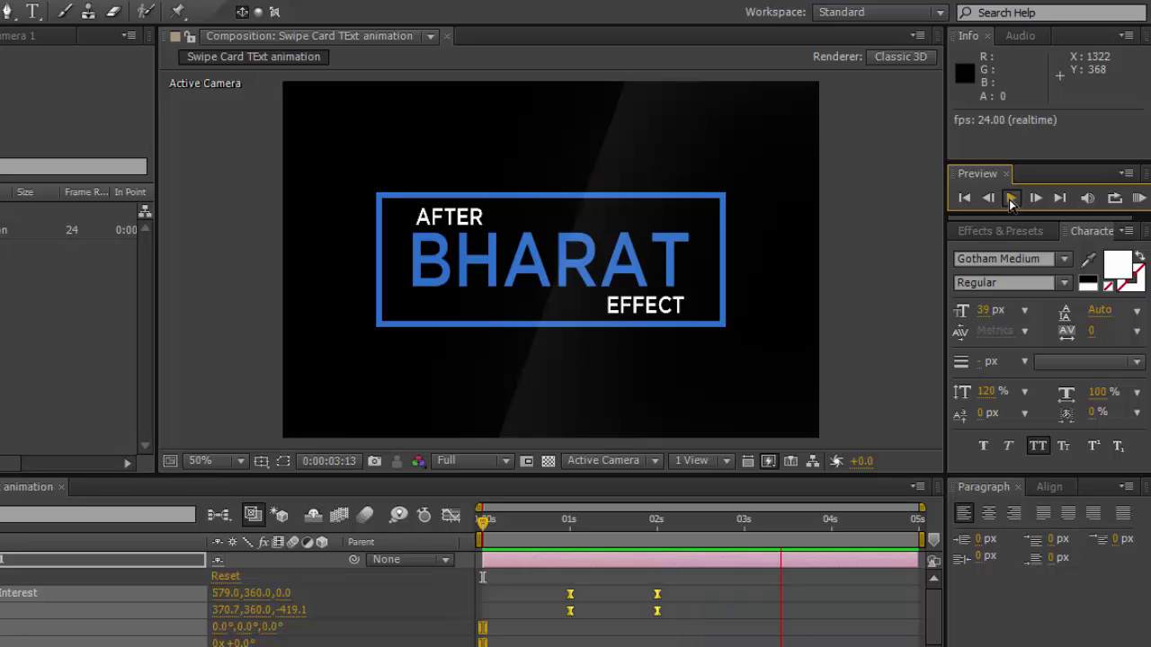
pyautogui.click(1010, 199)
# - Trim the composition to a 3-second work area and preview the result
pyautogui.moveTo(919, 543); pyautogui.dragTo(746, 555)
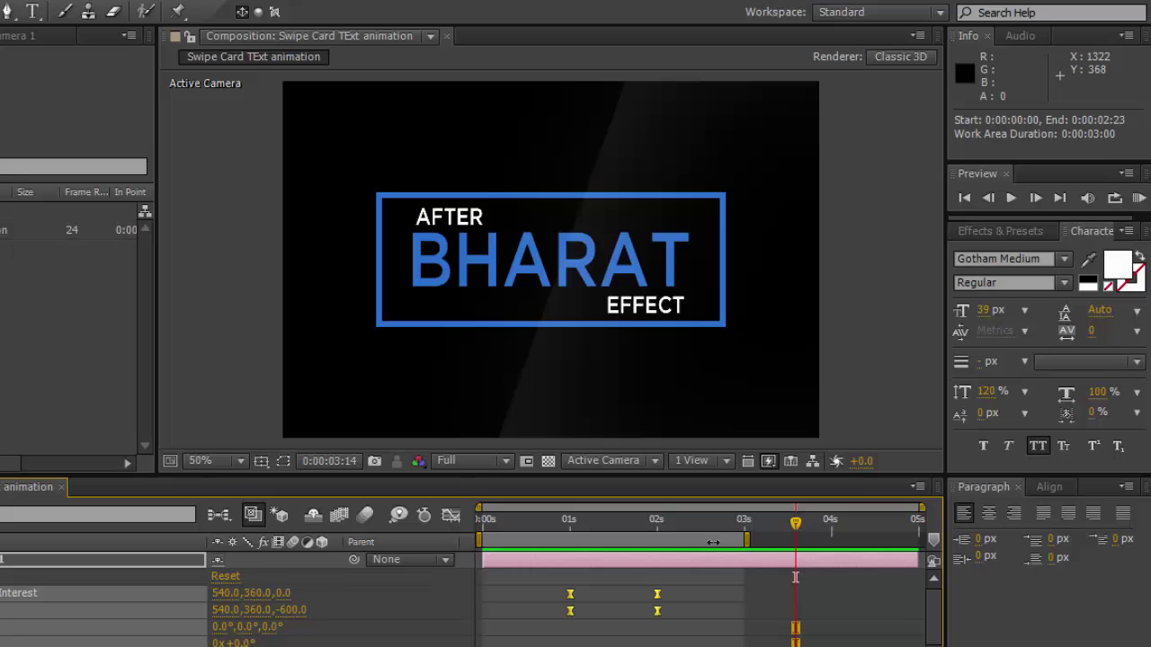
pyautogui.rightClick(712, 542)
pyautogui.click(742, 601)
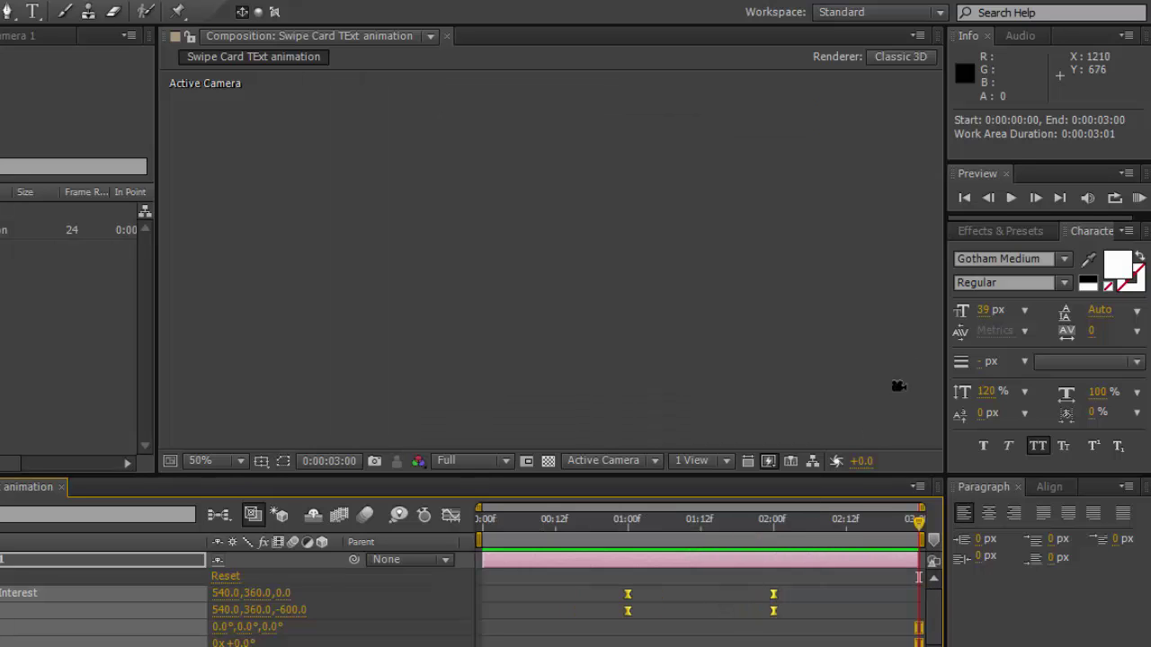
pyautogui.click(1011, 198)
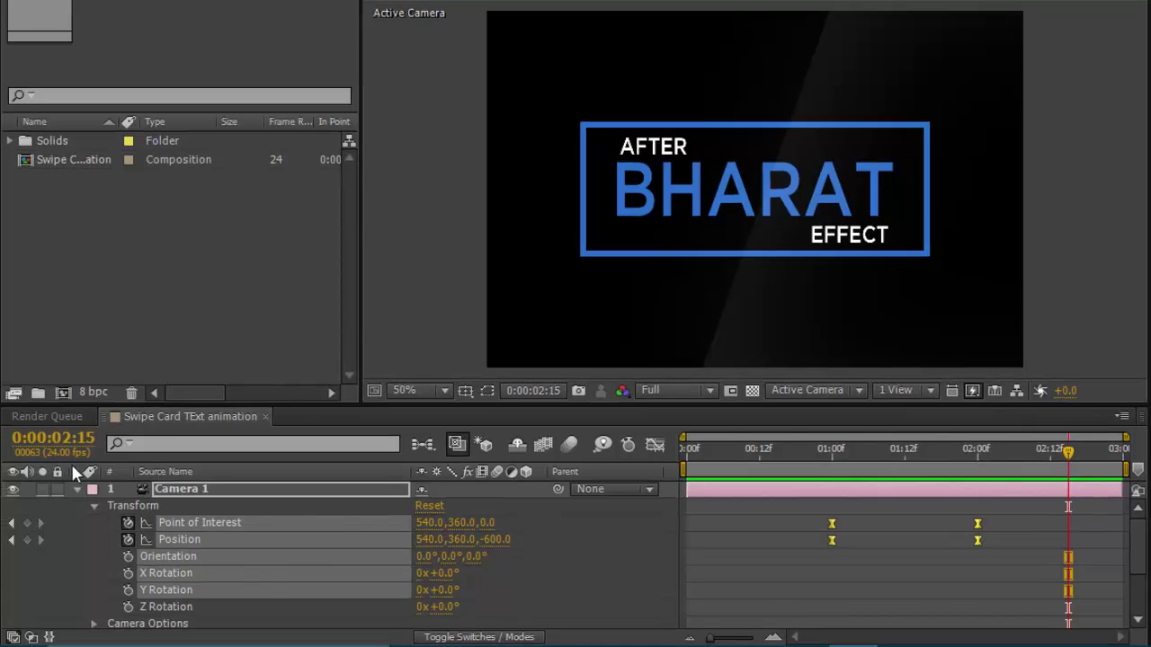
# - Create a purple (9F00FA) solid, Purple Solid 1, and move it to the bottom of the stack
pyautogui.click(78, 489)
pyautogui.rightClick(123, 603)
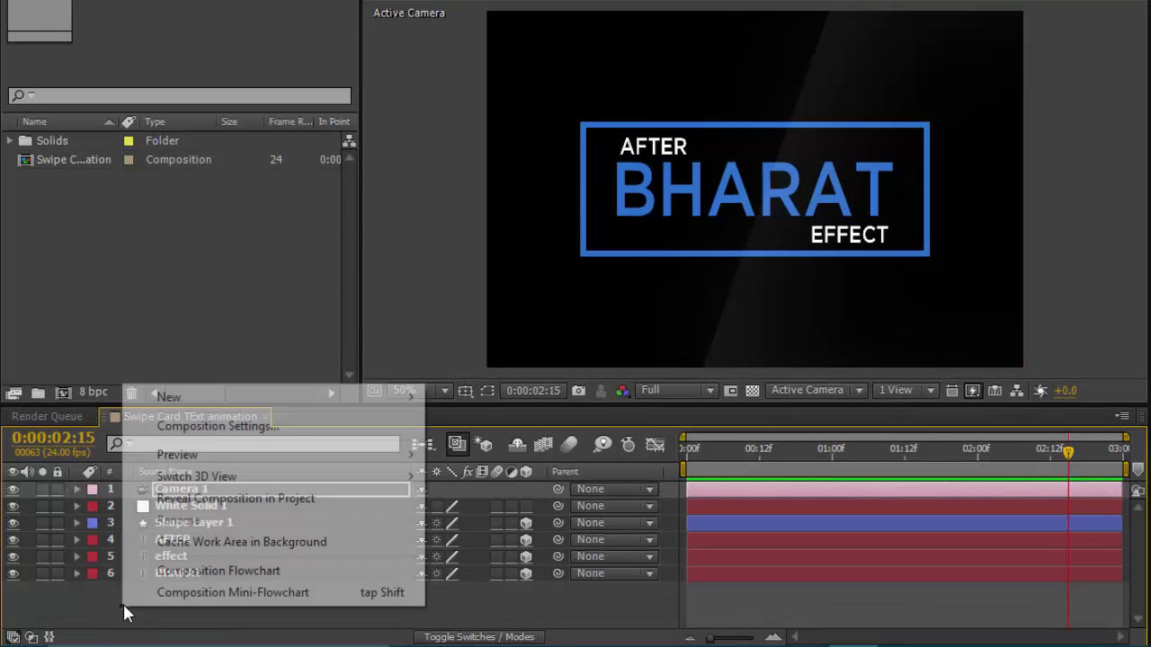
pyautogui.moveTo(253, 398)
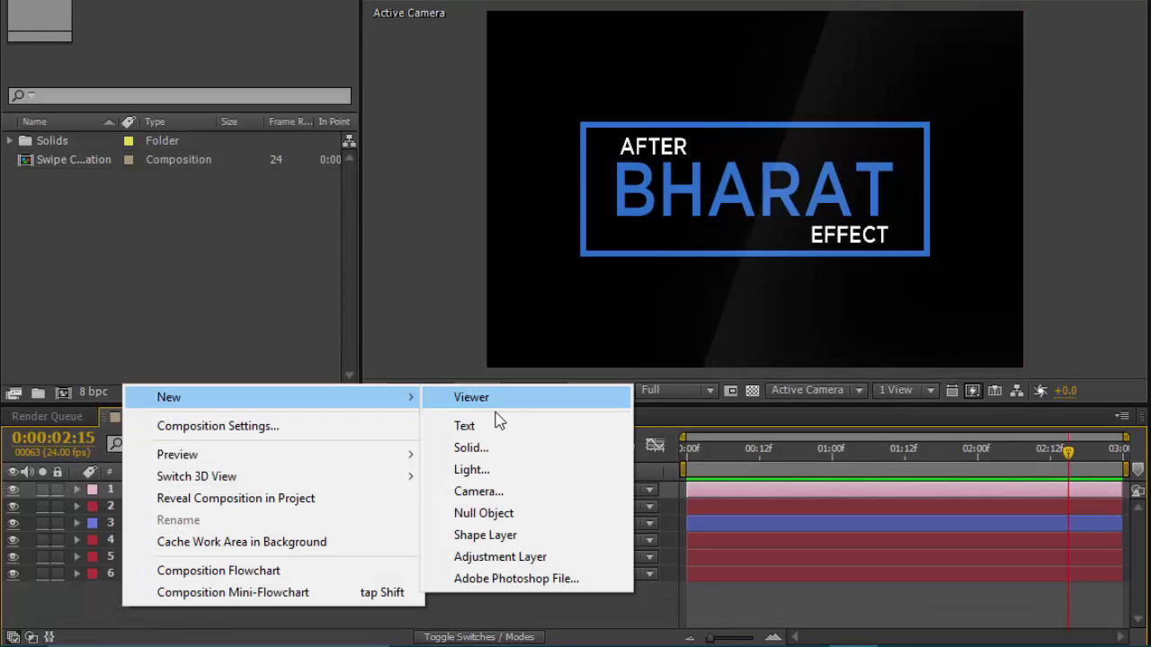
pyautogui.click(497, 449)
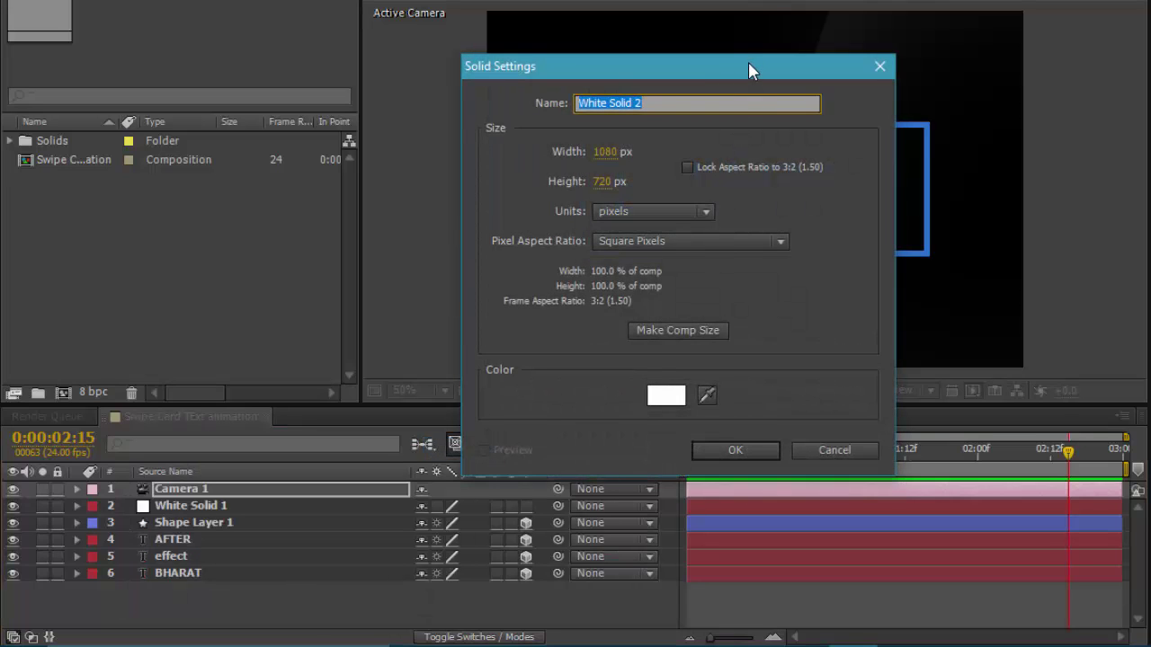
pyautogui.moveTo(748, 62); pyautogui.dragTo(596, 70)
pyautogui.click(501, 407)
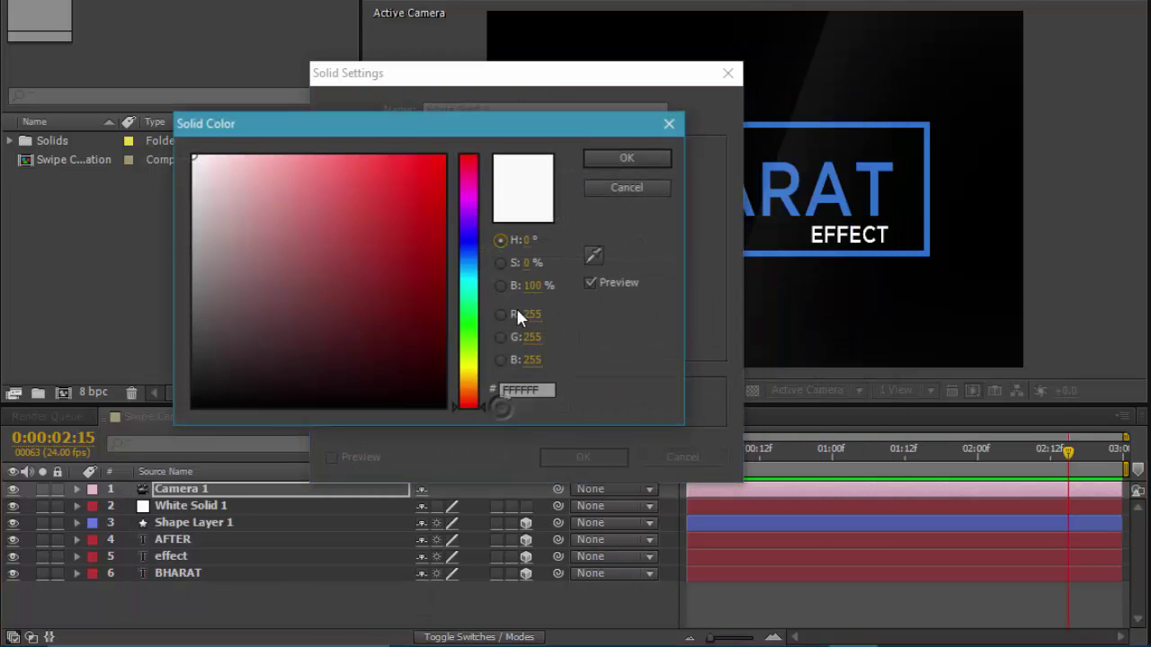
pyautogui.click(469, 215)
pyautogui.moveTo(350, 251); pyautogui.dragTo(446, 160)
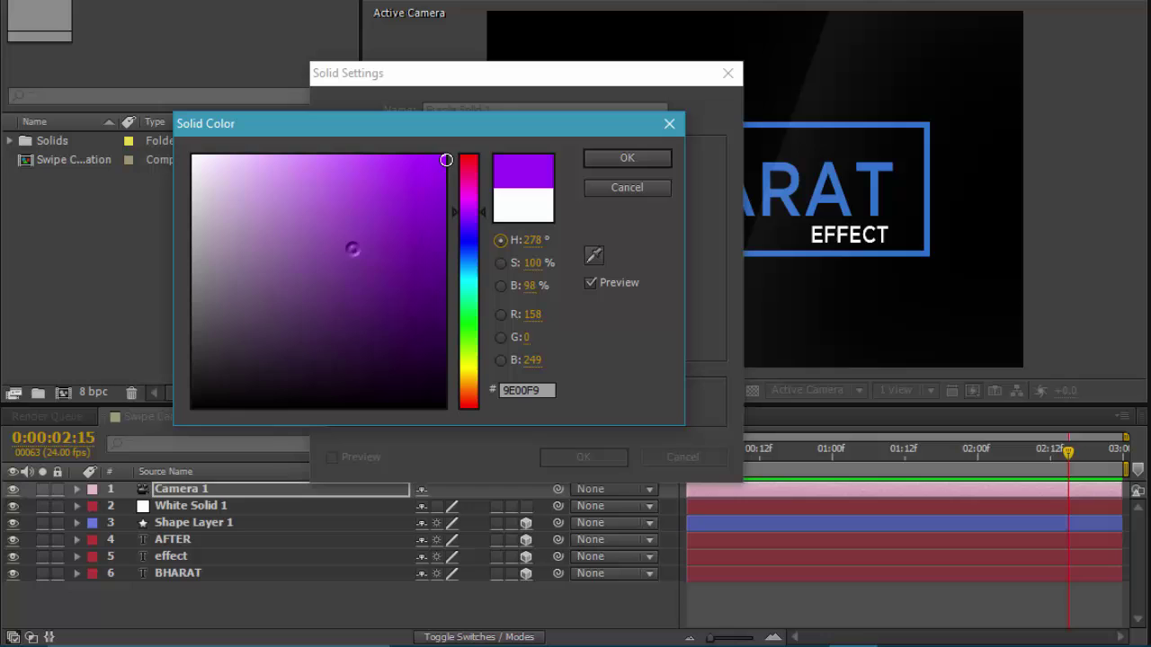
pyautogui.click(627, 154)
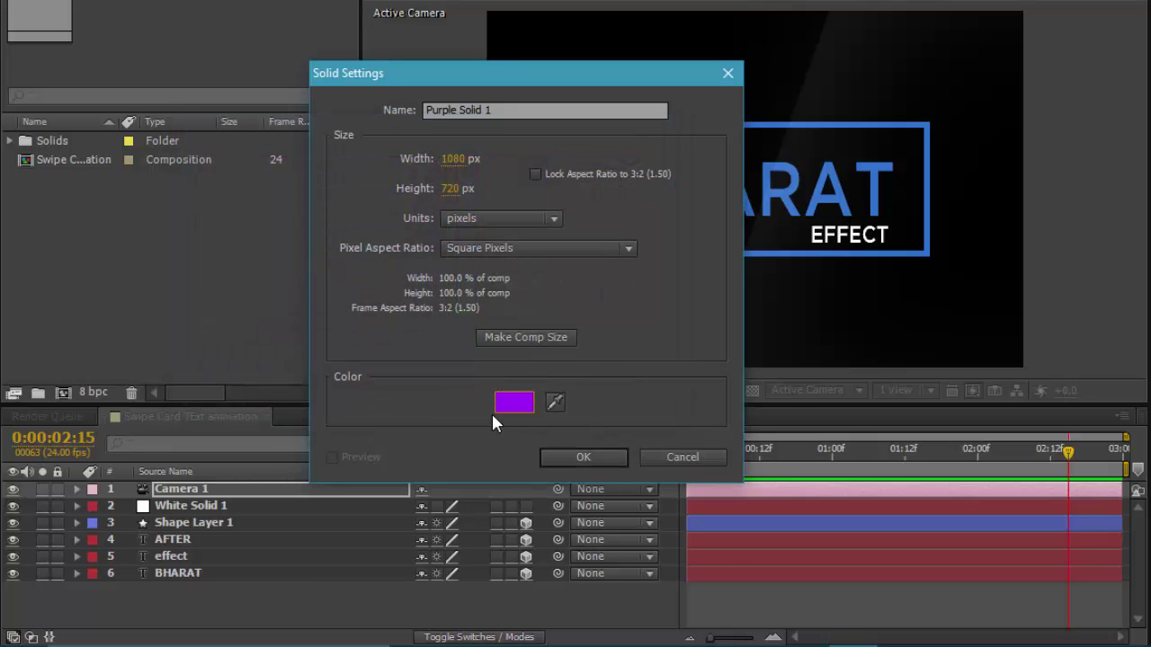
pyautogui.click(578, 458)
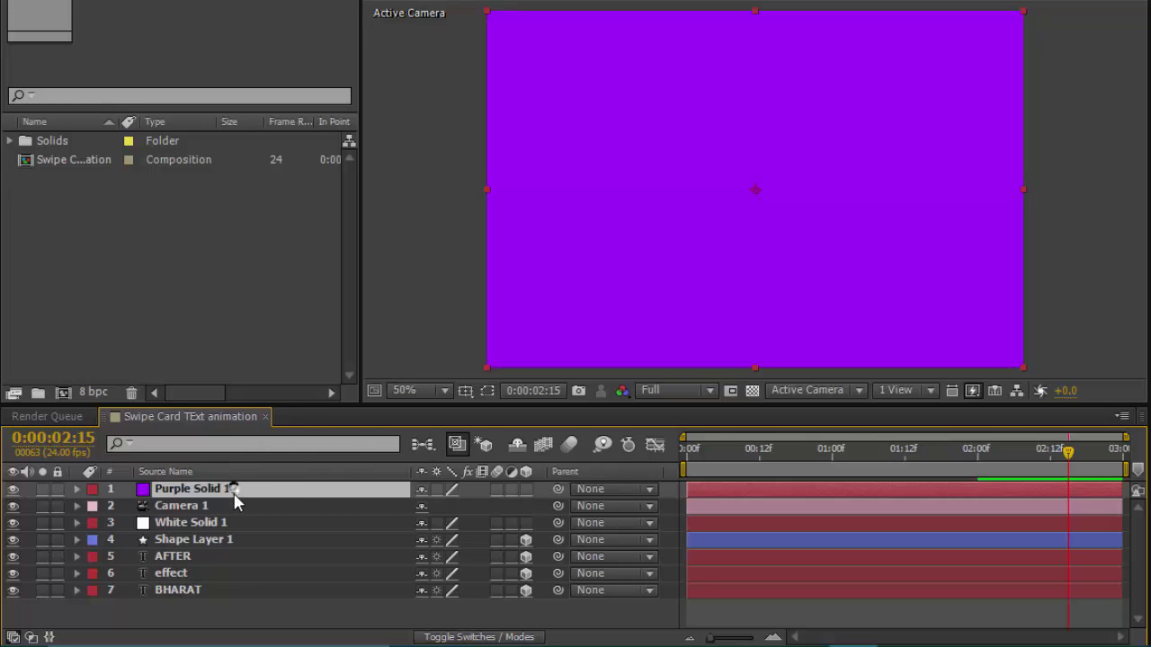
pyautogui.moveTo(237, 493); pyautogui.dragTo(214, 619)
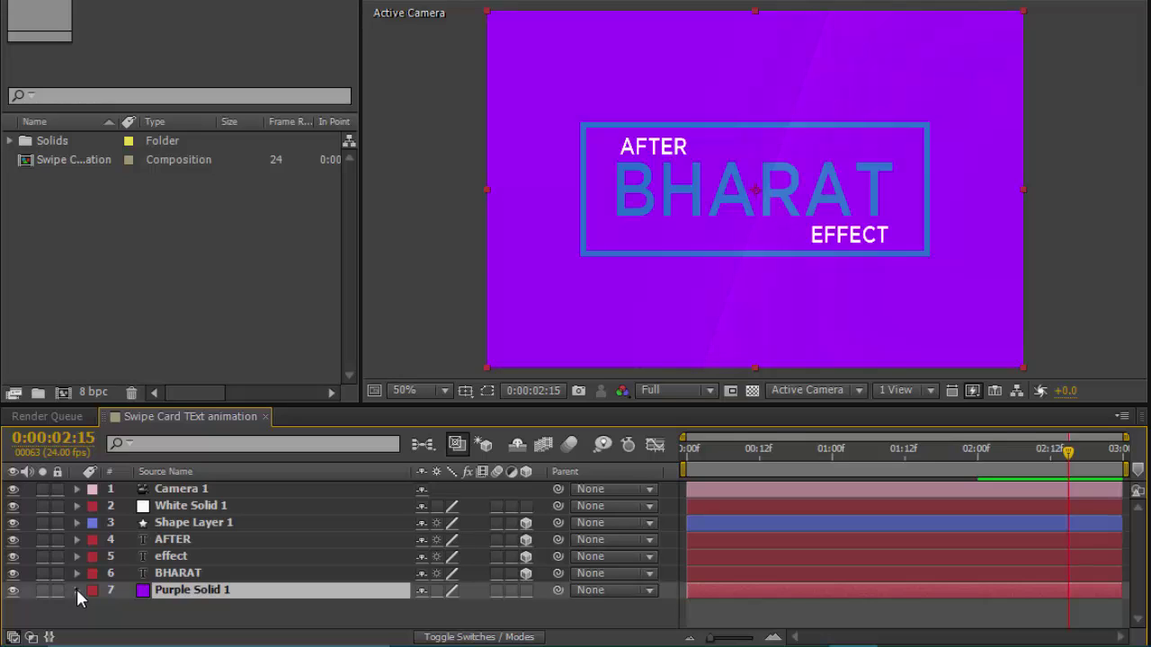
# - Lower Purple Solid 1's Transform opacity to 15% for a dark purple backdrop
pyautogui.click(77, 589)
pyautogui.click(93, 608)
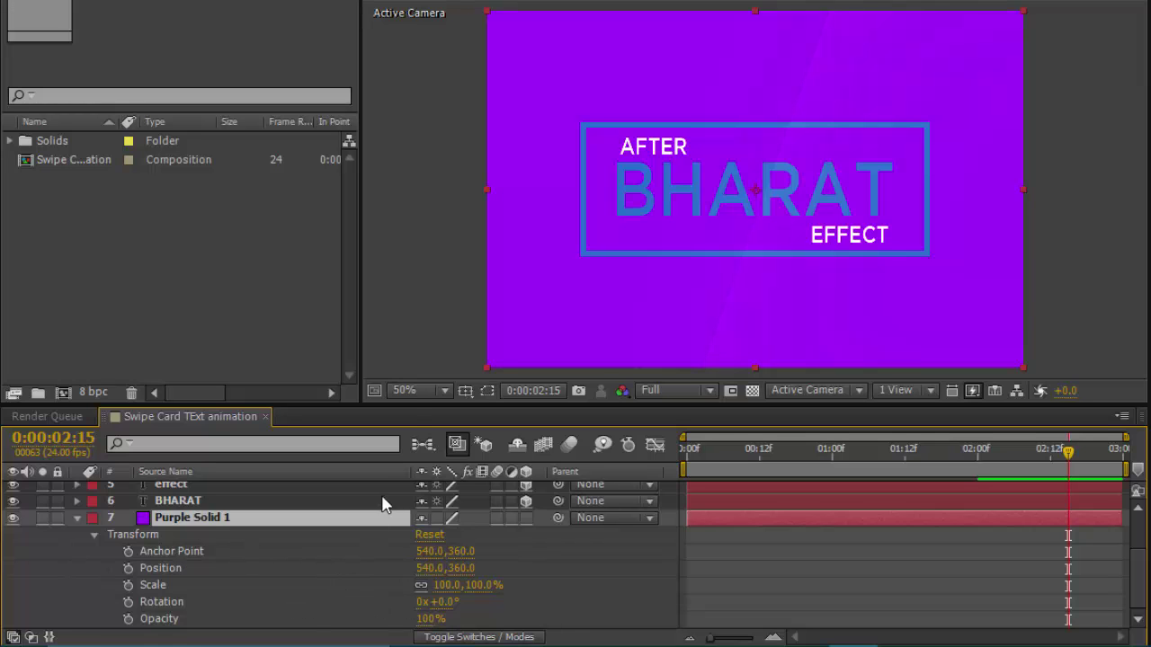
pyautogui.moveTo(407, 402); pyautogui.dragTo(428, 324)
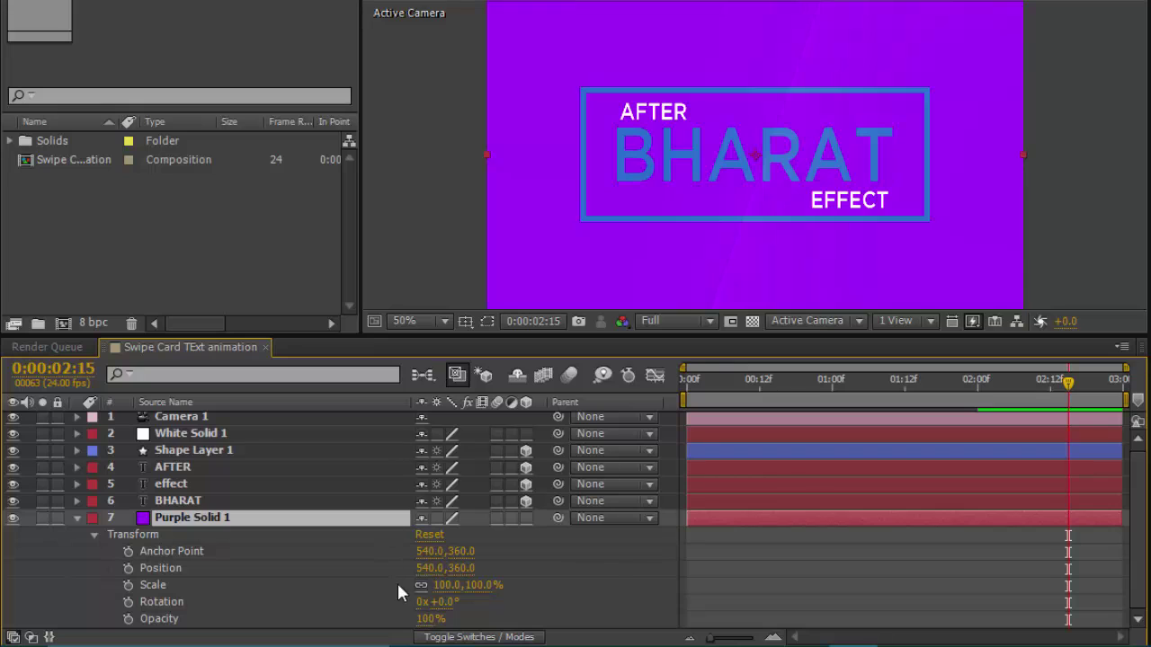
pyautogui.click(429, 619)
pyautogui.write('15')
pyautogui.press('Return')
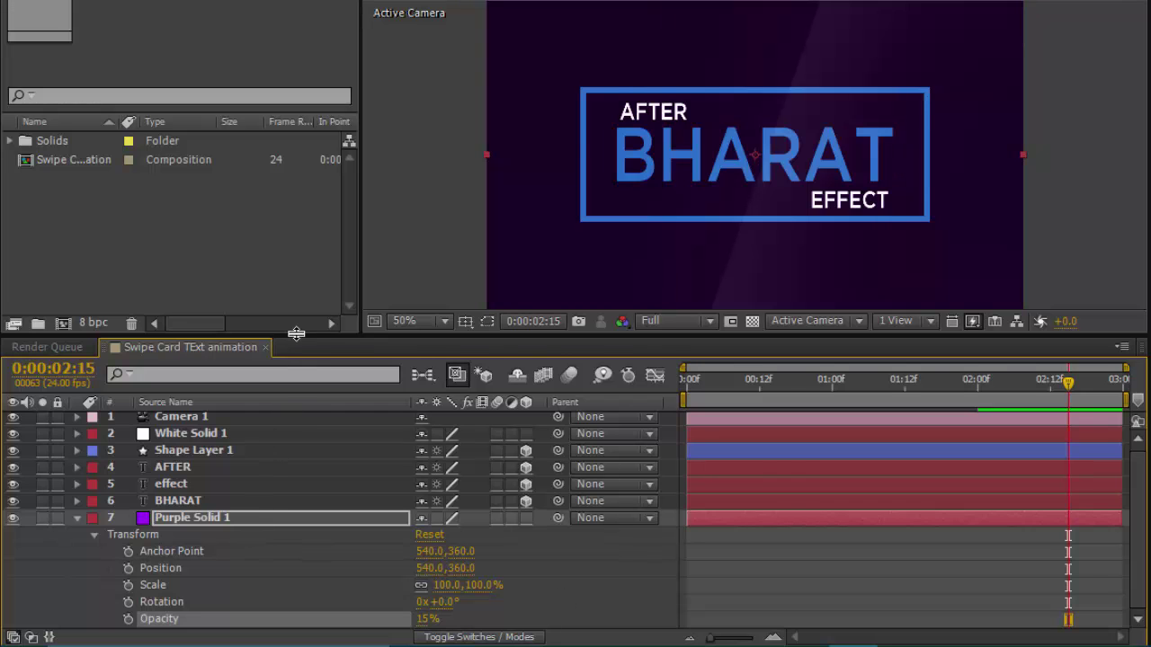
pyautogui.moveTo(294, 338); pyautogui.dragTo(289, 432)
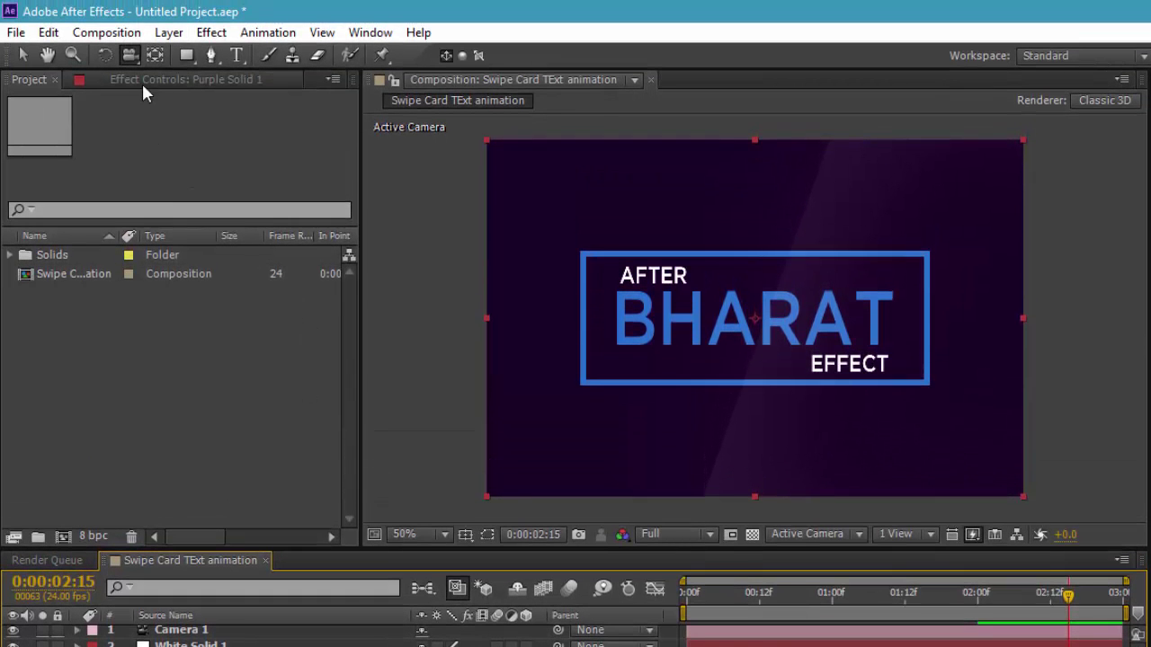
# - Draw an elliptical mask around the title on Purple Solid 1 with the Ellipse Tool
pyautogui.click(186, 55)
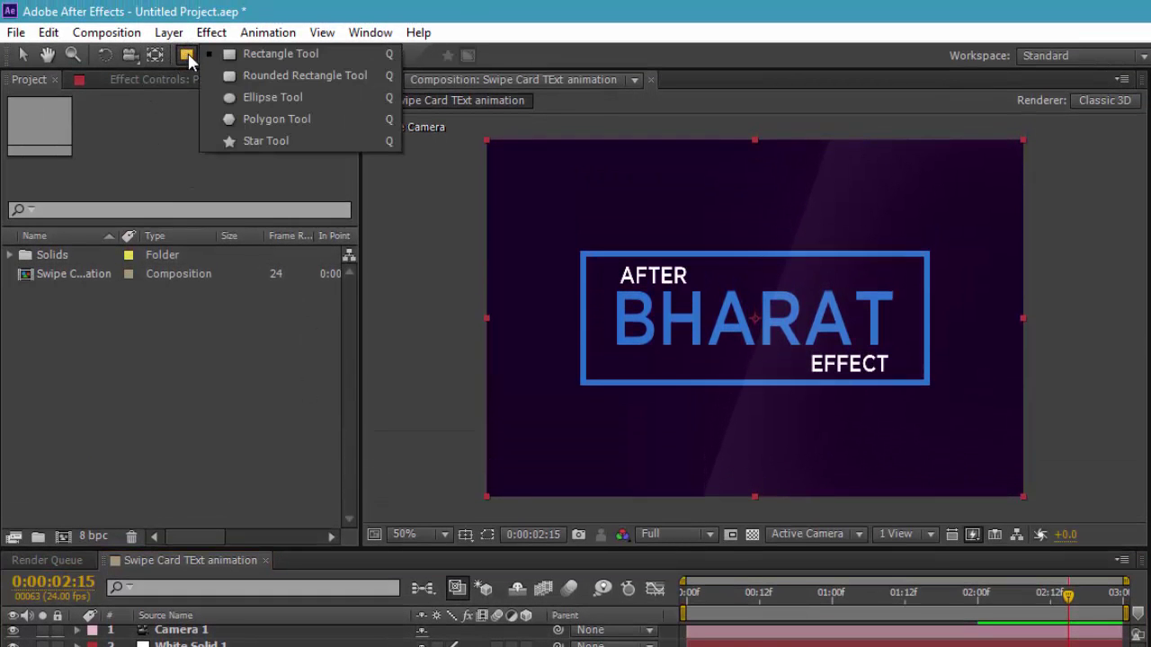
pyautogui.click(236, 95)
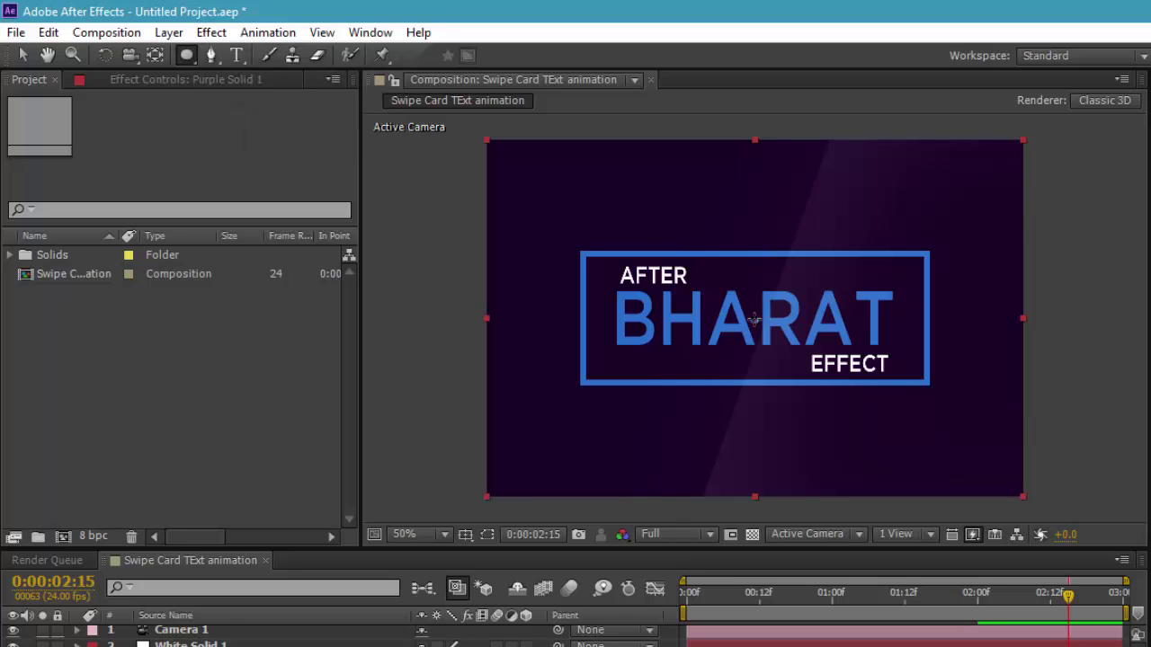
pyautogui.click(753, 318)
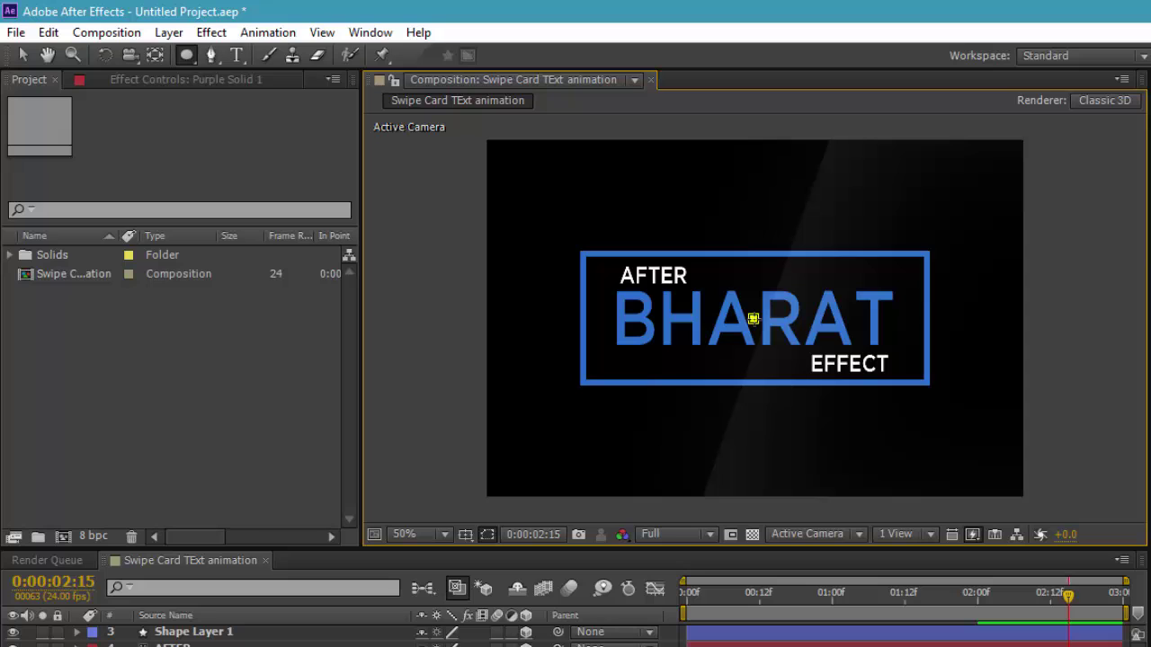
pyautogui.moveTo(753, 318)
pyautogui.mouseDown()
pyautogui.moveTo(888, 444)
pyautogui.moveTo(961, 464)
pyautogui.mouseUp()
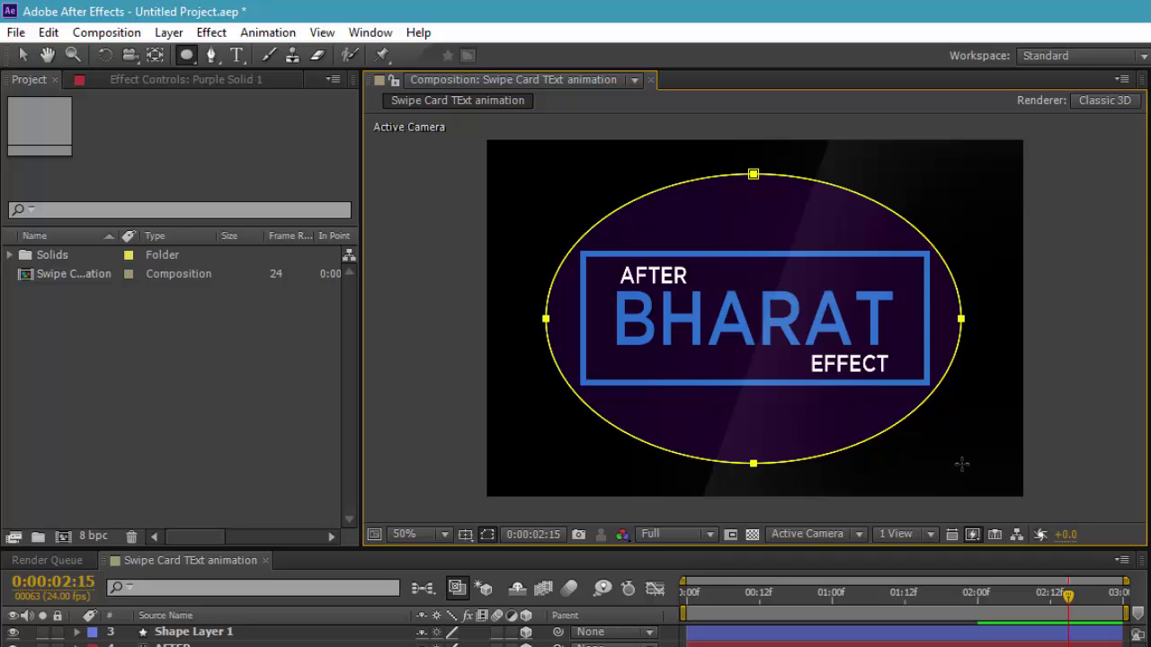
pyautogui.click(486, 534)
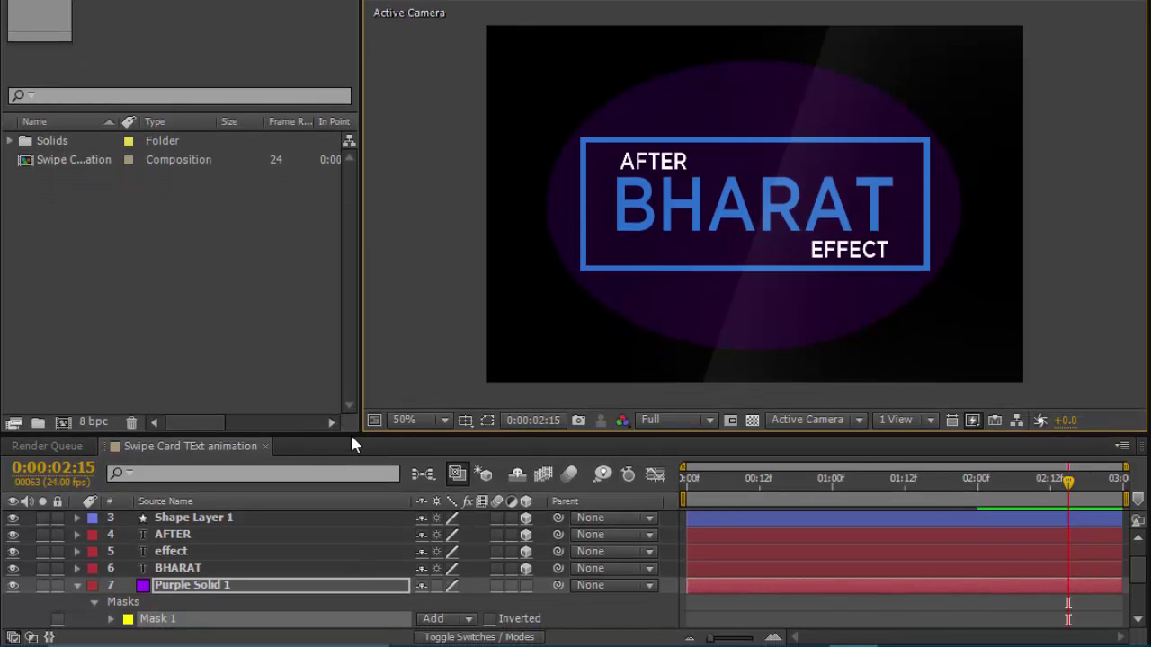
# - Feather Mask 1 to 379 pixels for a soft purple glow fading to black
pyautogui.moveTo(350, 433); pyautogui.dragTo(351, 345)
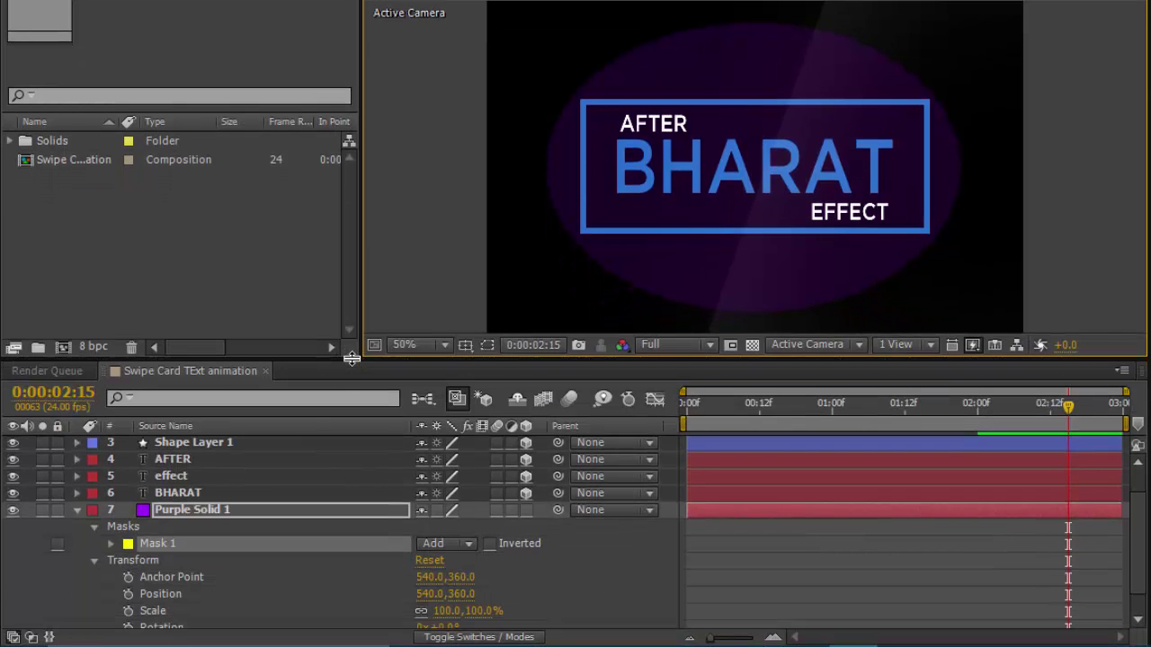
pyautogui.click(111, 543)
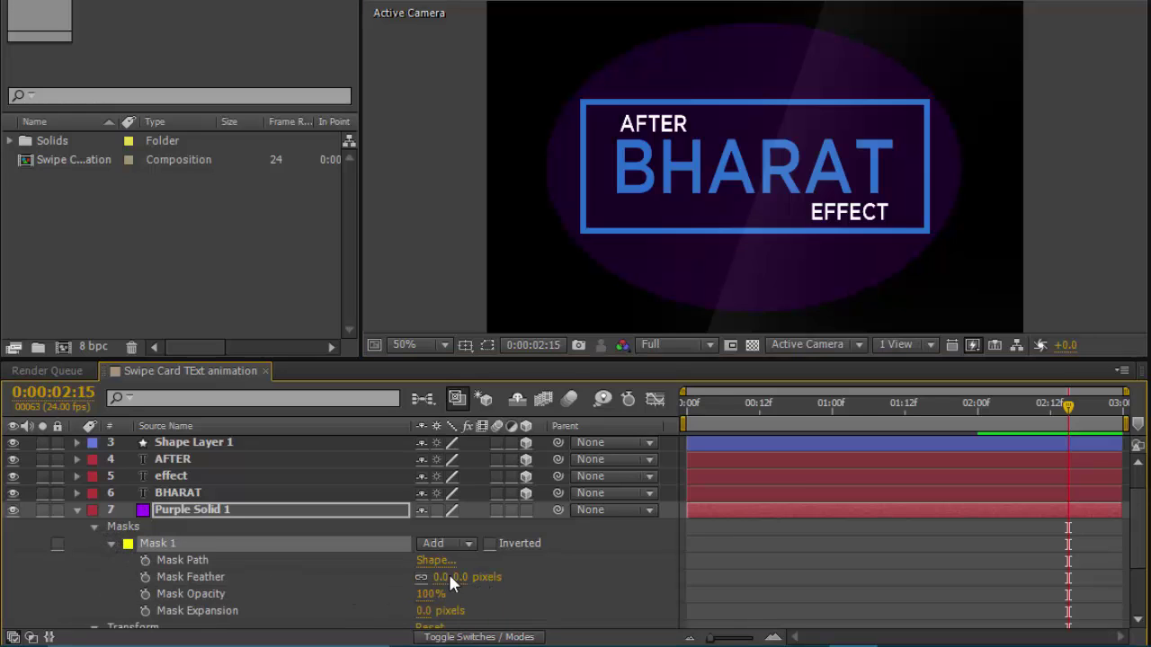
pyautogui.moveTo(441, 577); pyautogui.dragTo(577, 576)
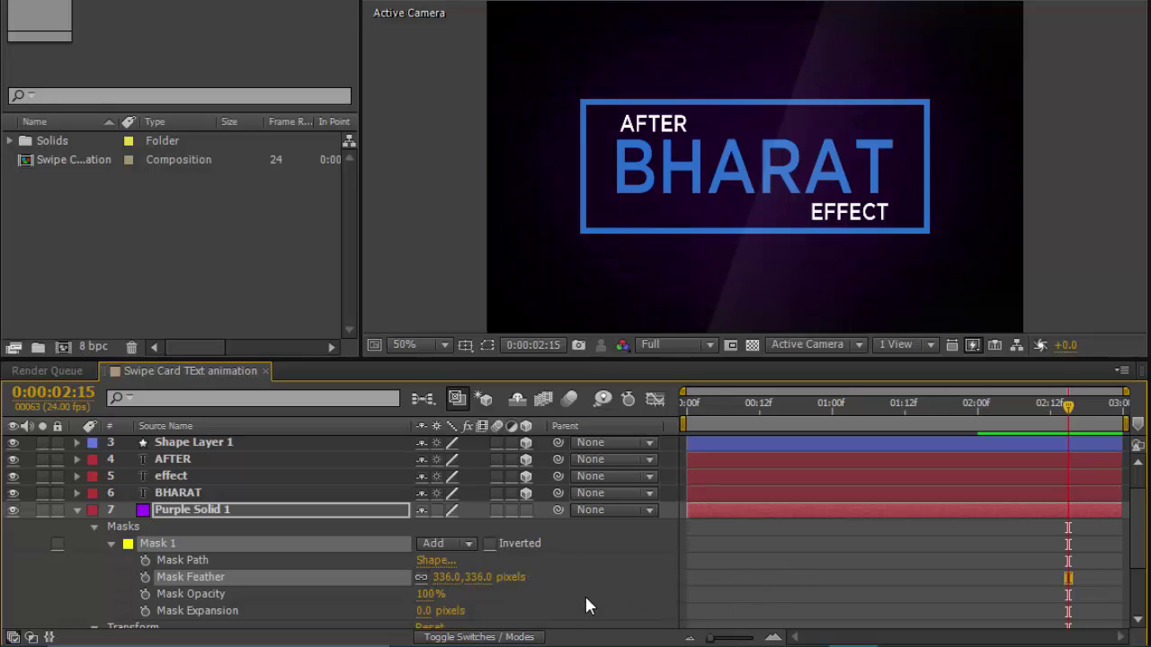
pyautogui.moveTo(448, 584); pyautogui.dragTo(457, 583)
pyautogui.moveTo(502, 363); pyautogui.dragTo(502, 412)
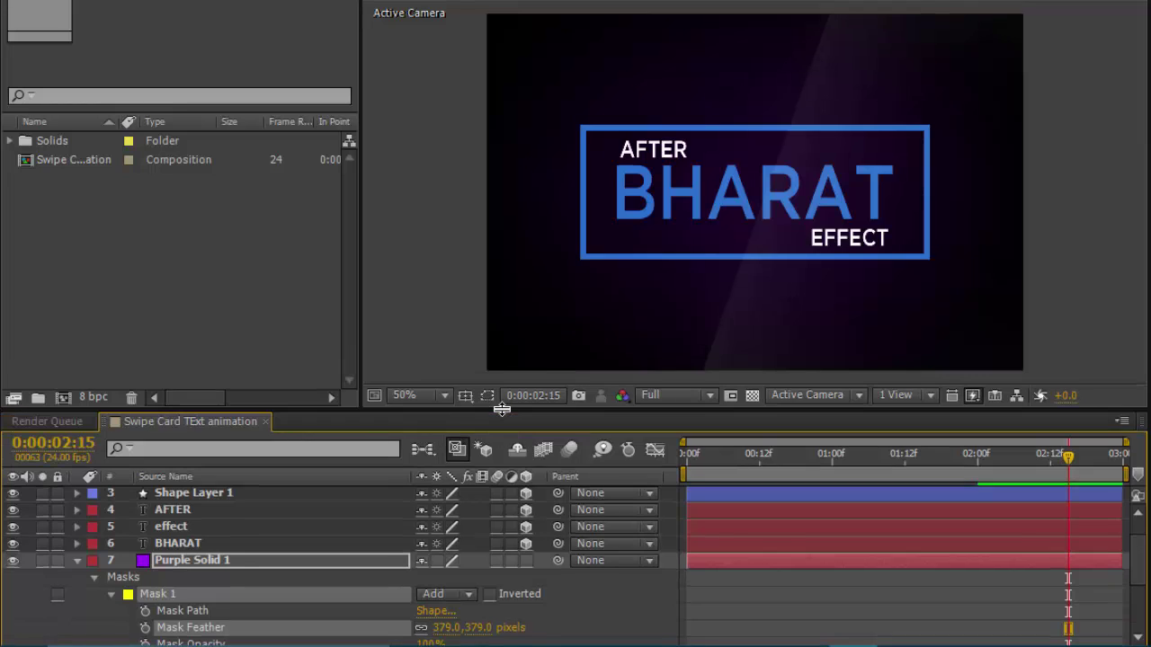
pyautogui.click(76, 560)
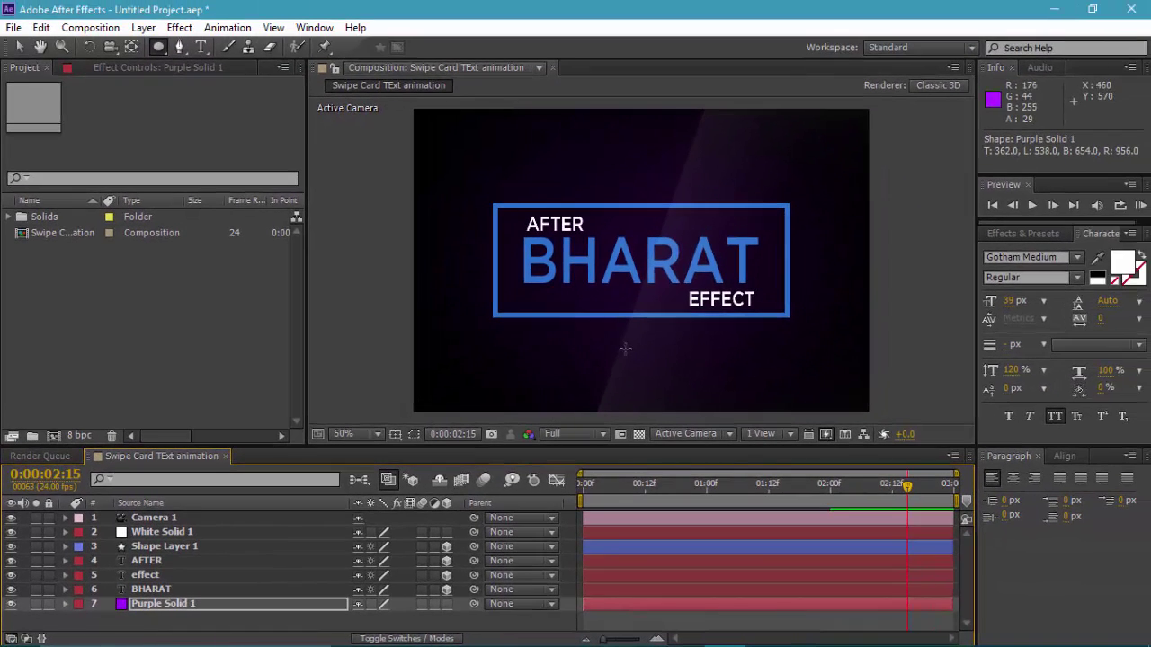
pyautogui.click(1031, 206)
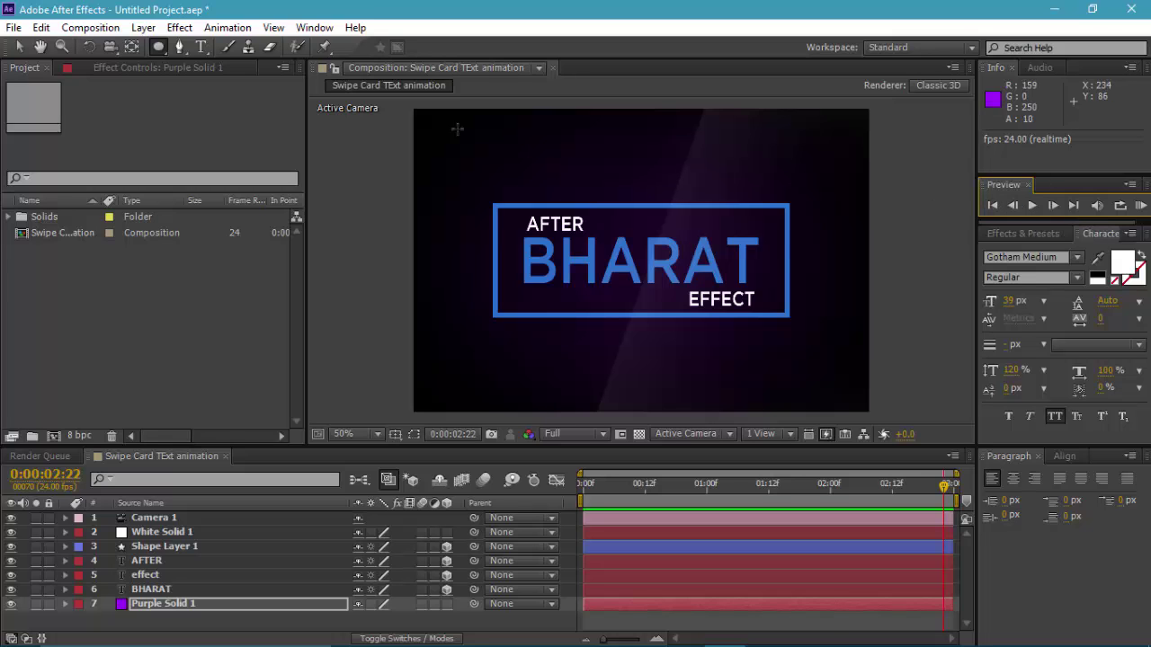
pyautogui.click(89, 28)
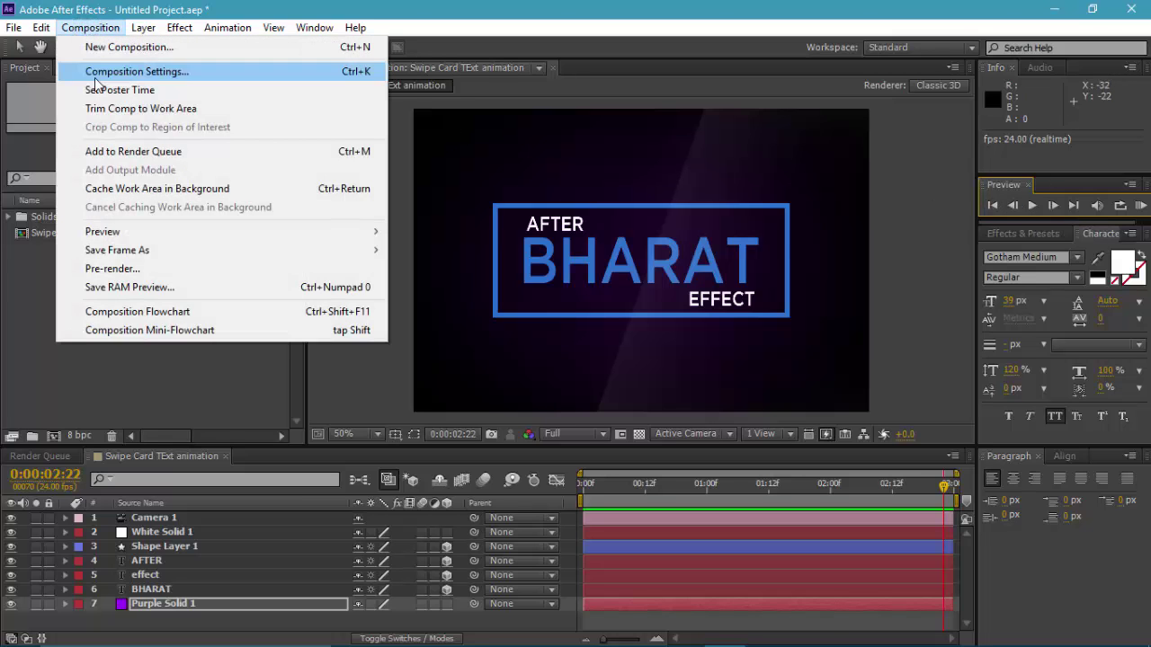
# - Queue the composition with H.264 output and render Swipe Card TExt animation.mp4
pyautogui.click(99, 151)
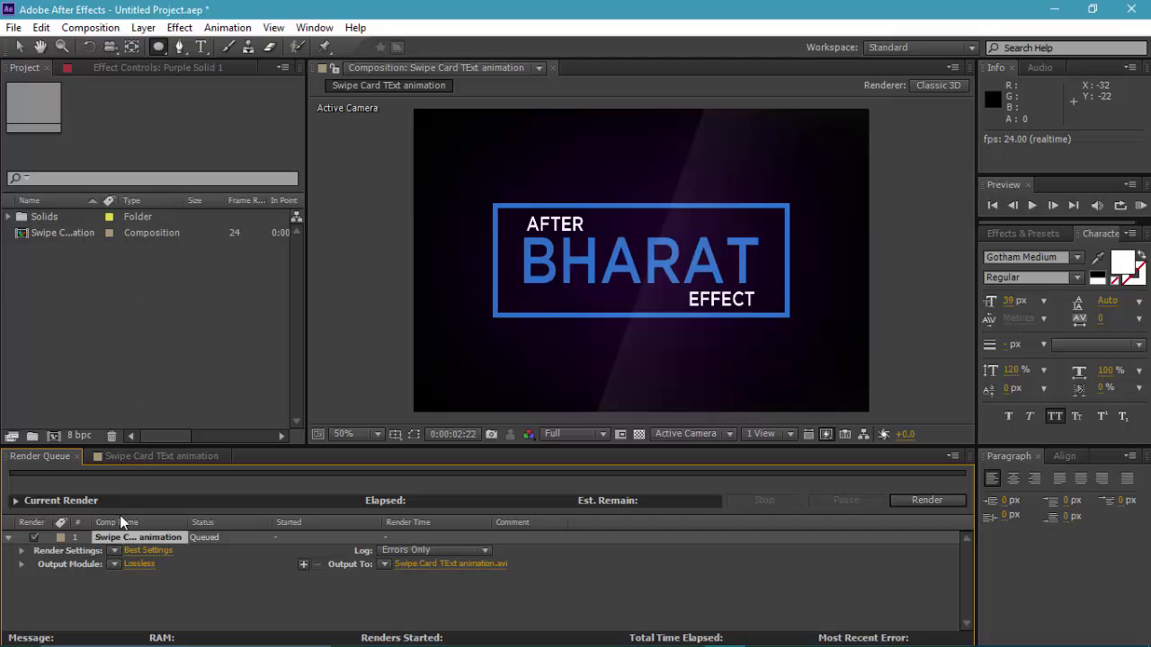
pyautogui.click(114, 565)
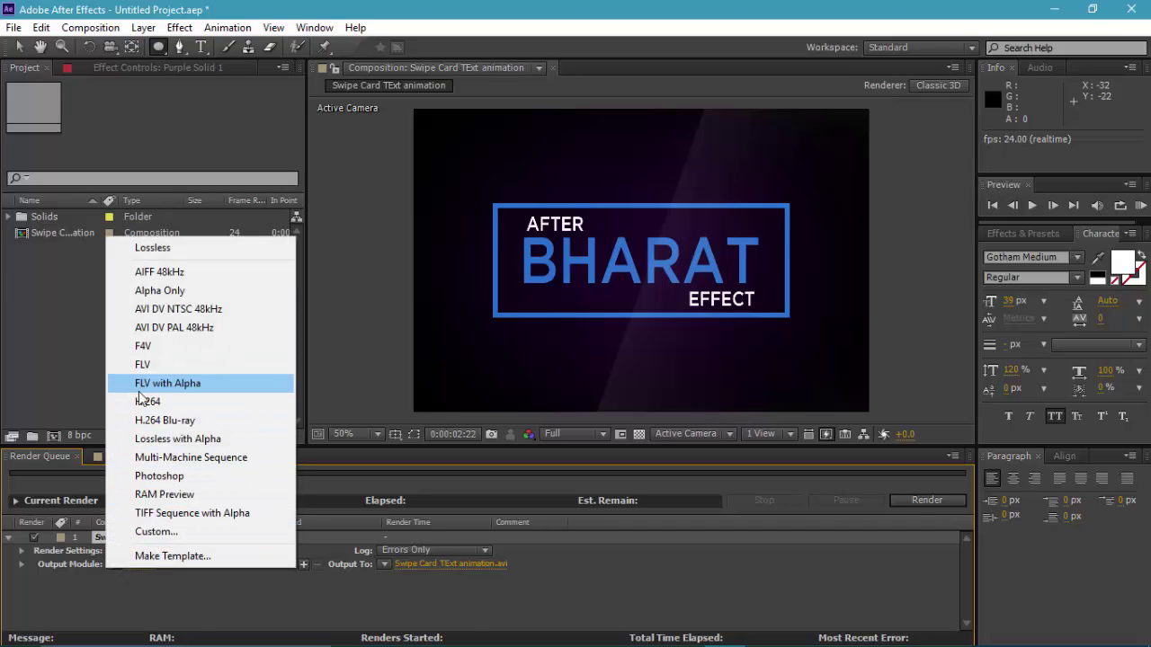
pyautogui.click(148, 401)
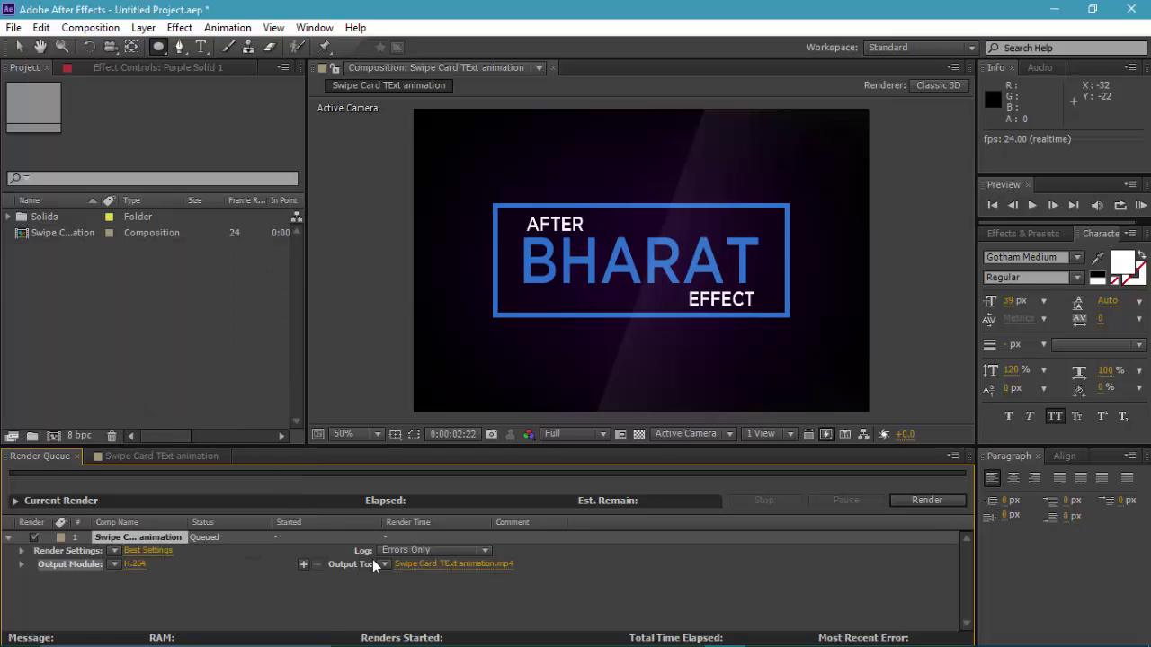
pyautogui.click(899, 502)
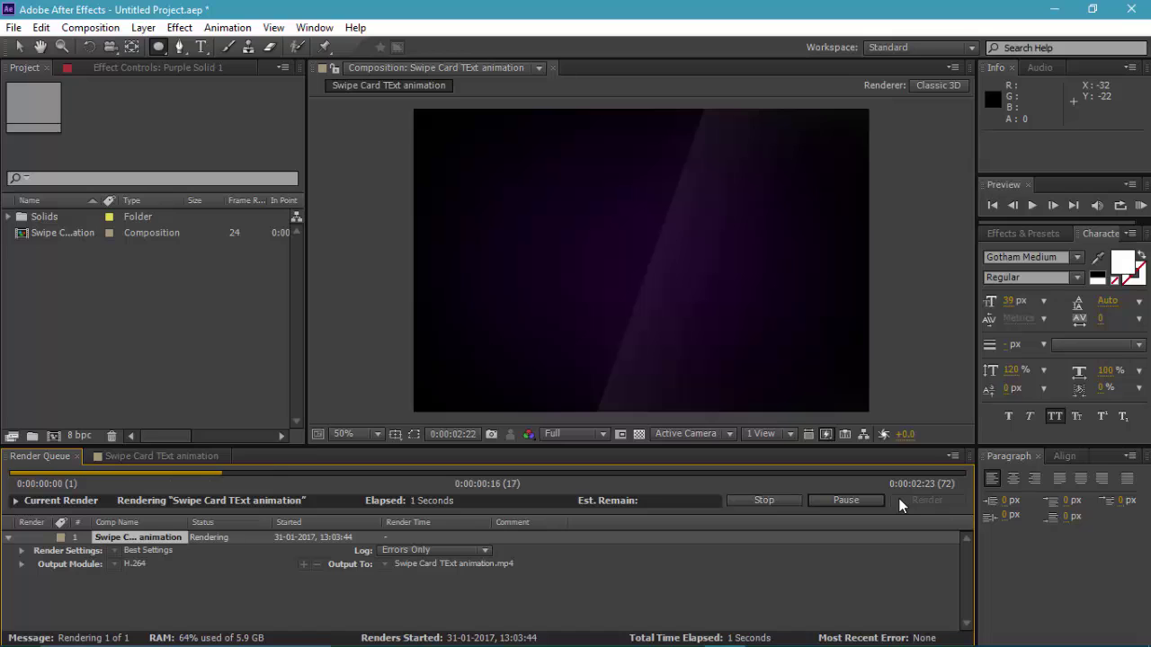